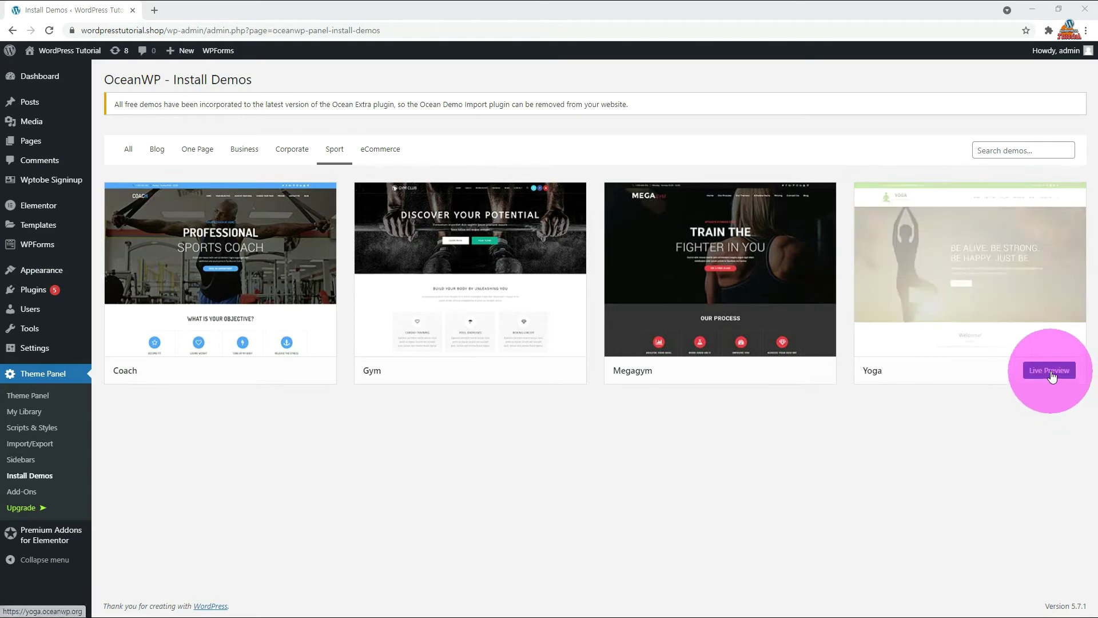
Step: Preview the Yoga demo, looking through its home page and About Me page
left_click(1051, 374)
left_click(237, 17)
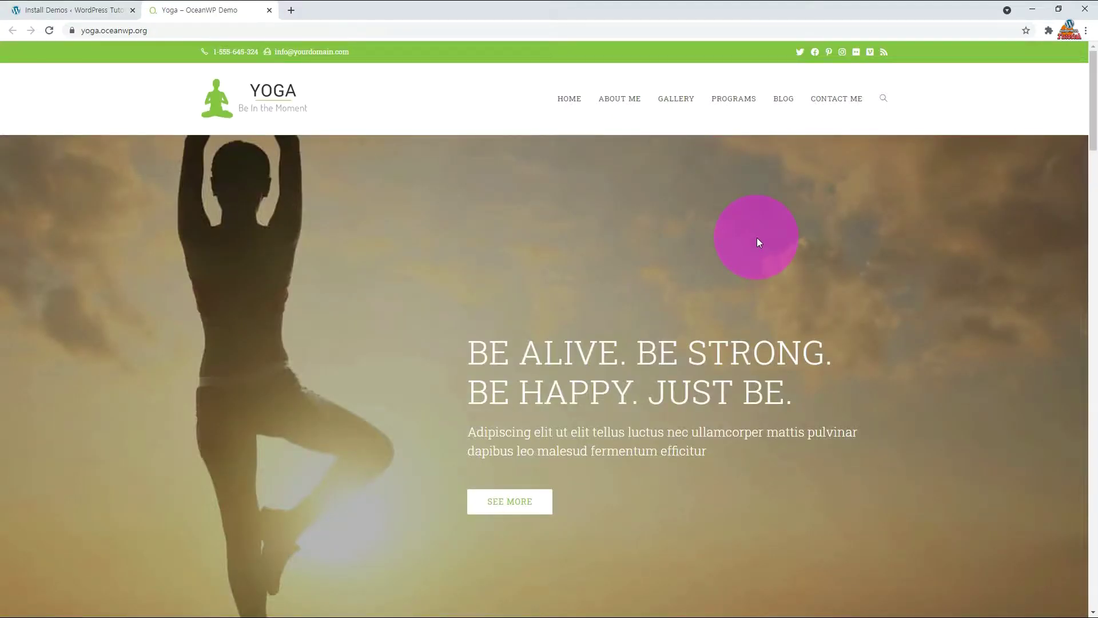
scroll(756, 238, "down", 8)
scroll(910, 362, "down", 15)
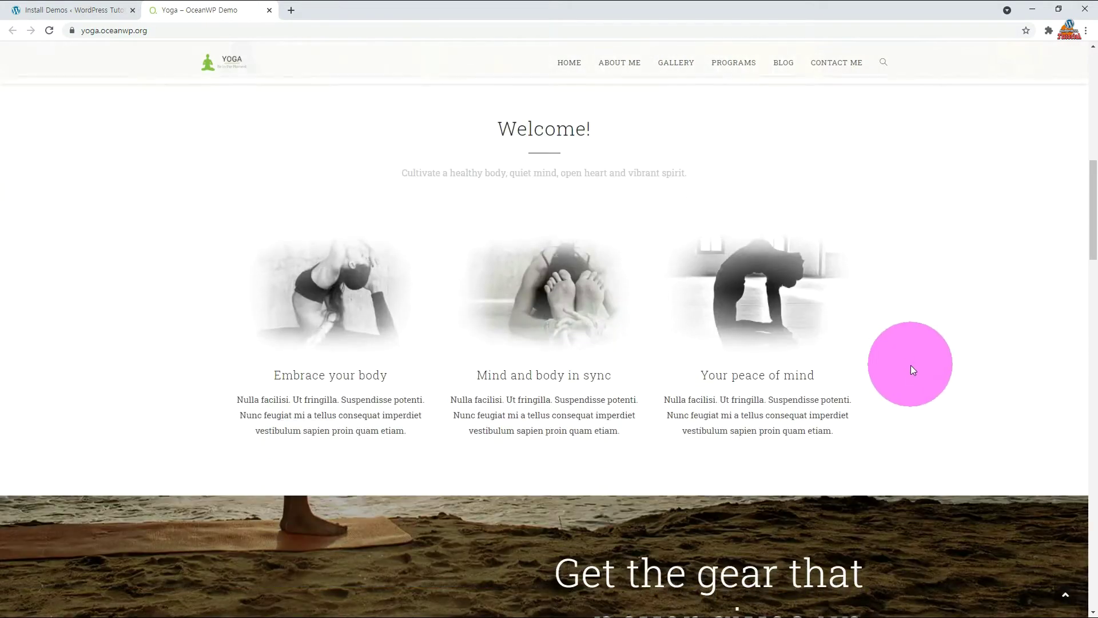
scroll(913, 370, "down", 15)
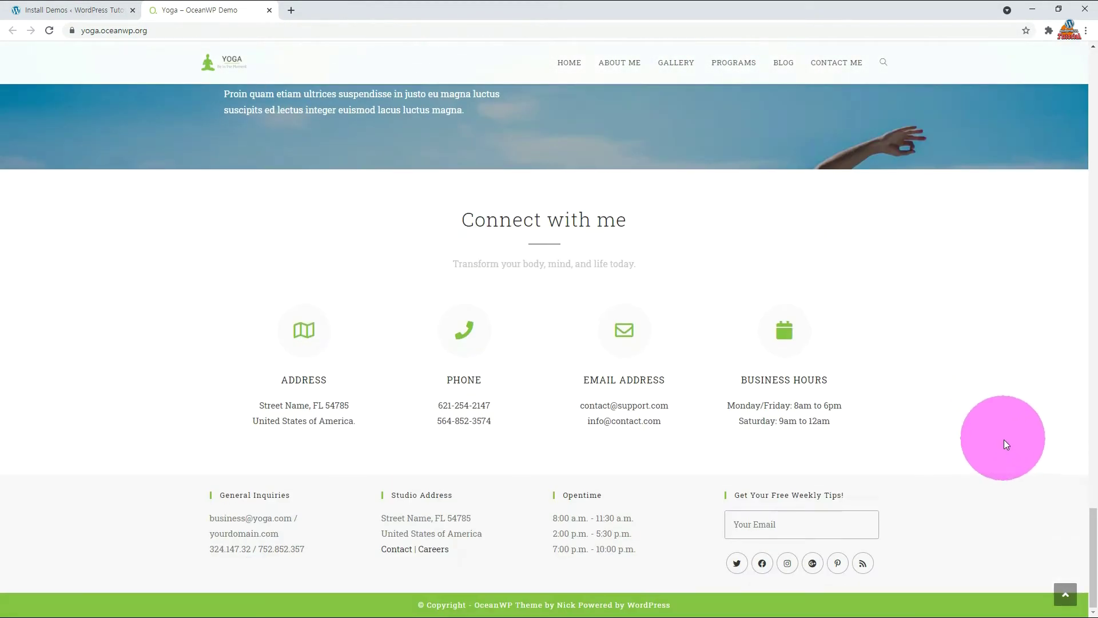
left_click(622, 69)
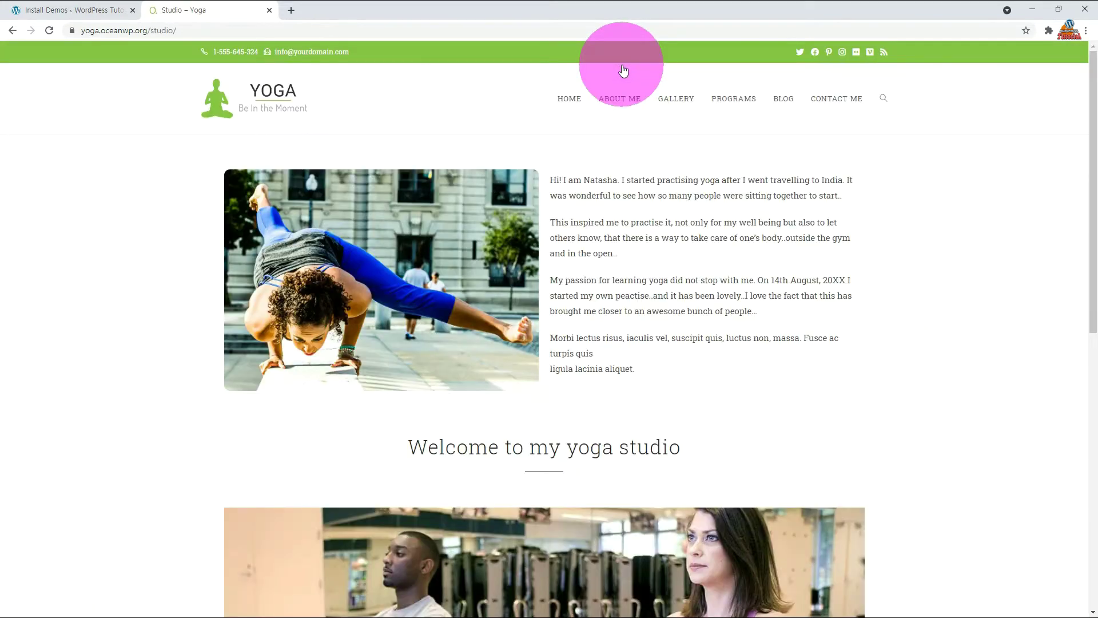
scroll(992, 299, "down", 10)
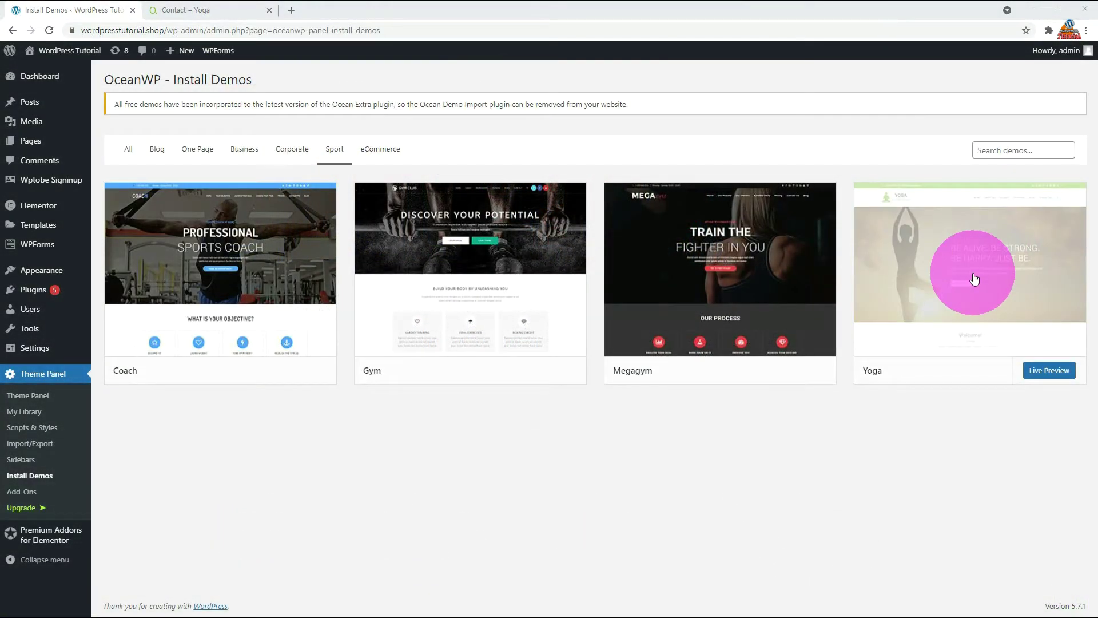
Step: Install the Yoga demo, importing its XML data, customizer settings, widgets and contact form
left_click(974, 279)
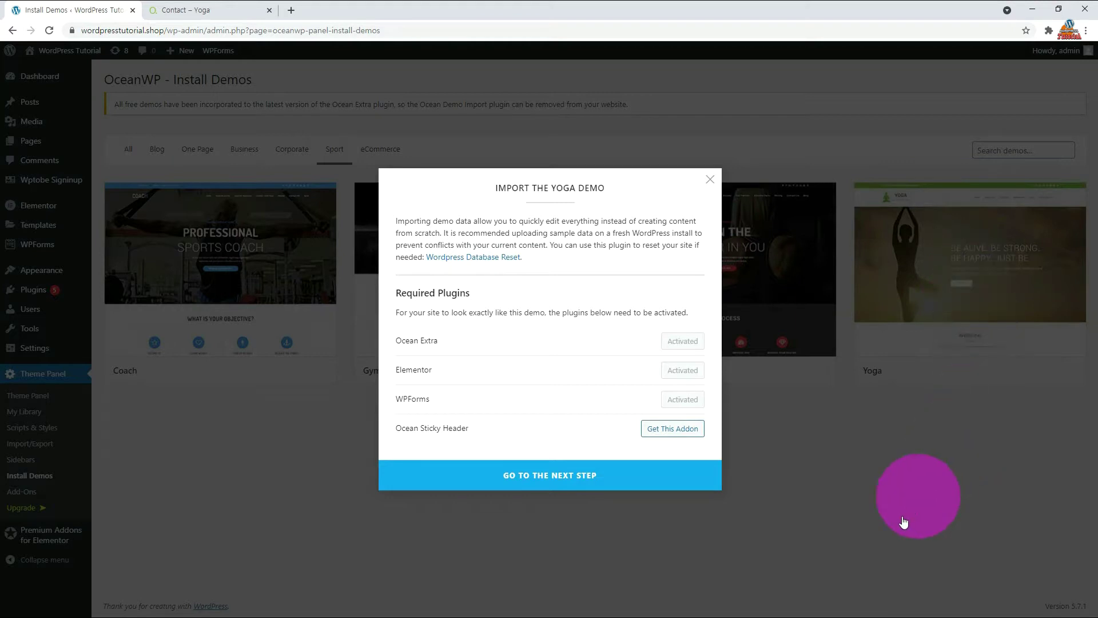
left_click(558, 484)
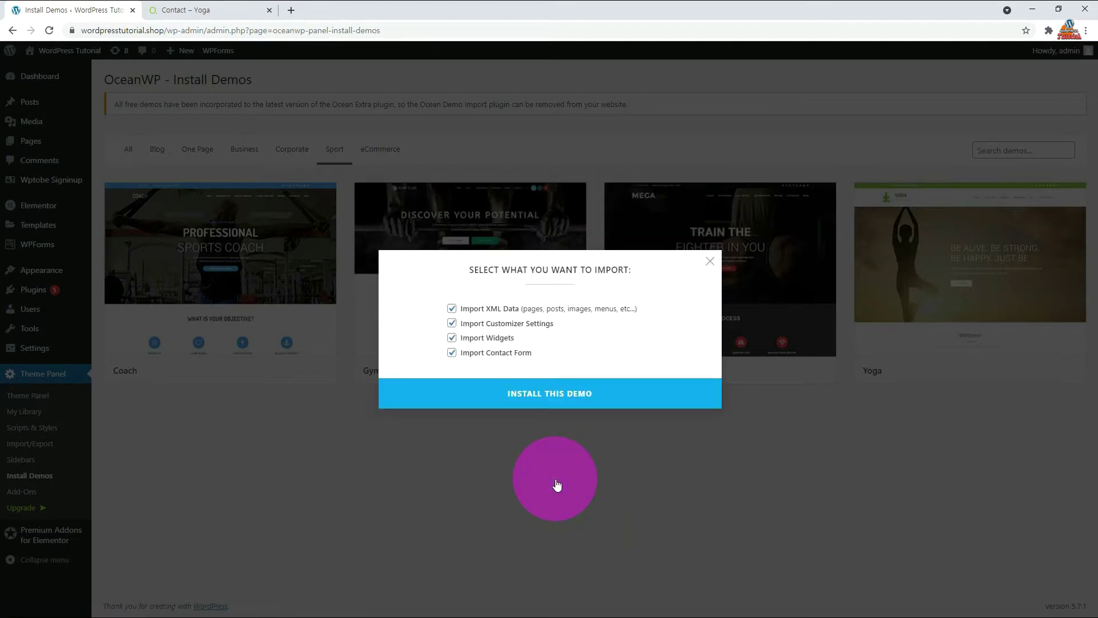
left_click(550, 394)
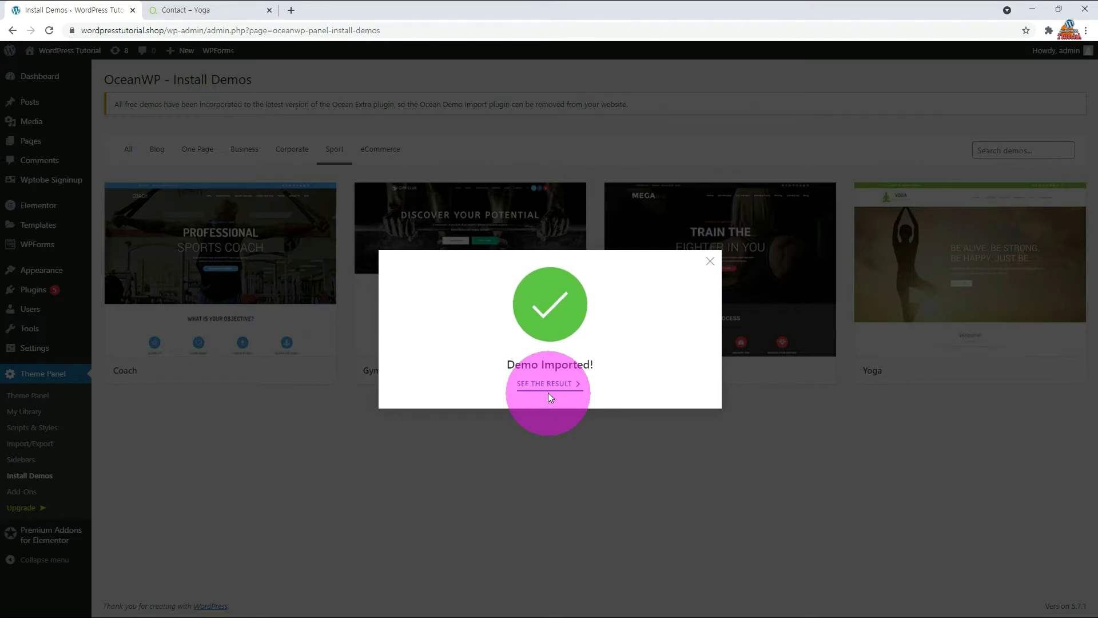
Step: Review the imported site's home page down to the footer and compare it with the original Yoga demo's home page
left_click(548, 392)
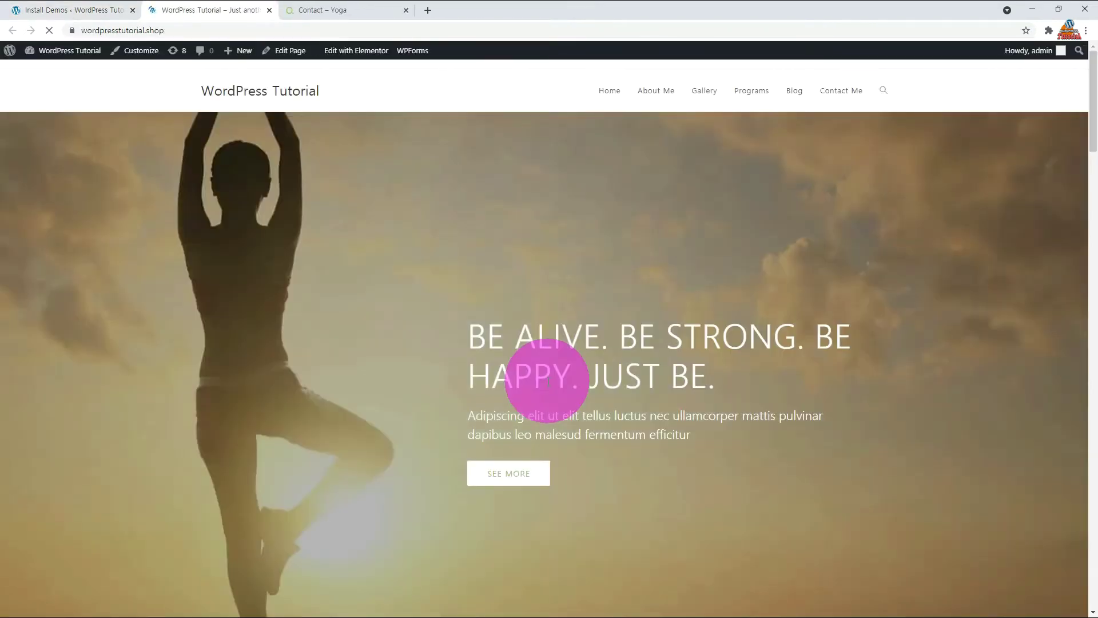
scroll(1001, 348, "down", 12)
scroll(1000, 347, "down", 20)
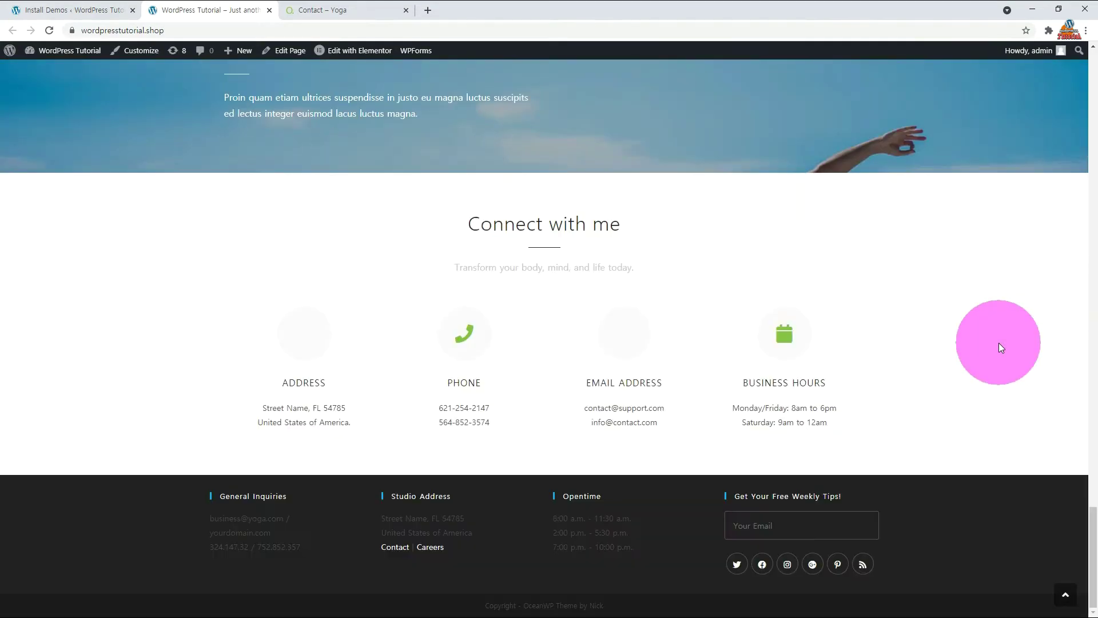
scroll(1001, 347, "up", 20)
left_click(355, 10)
left_click(562, 75)
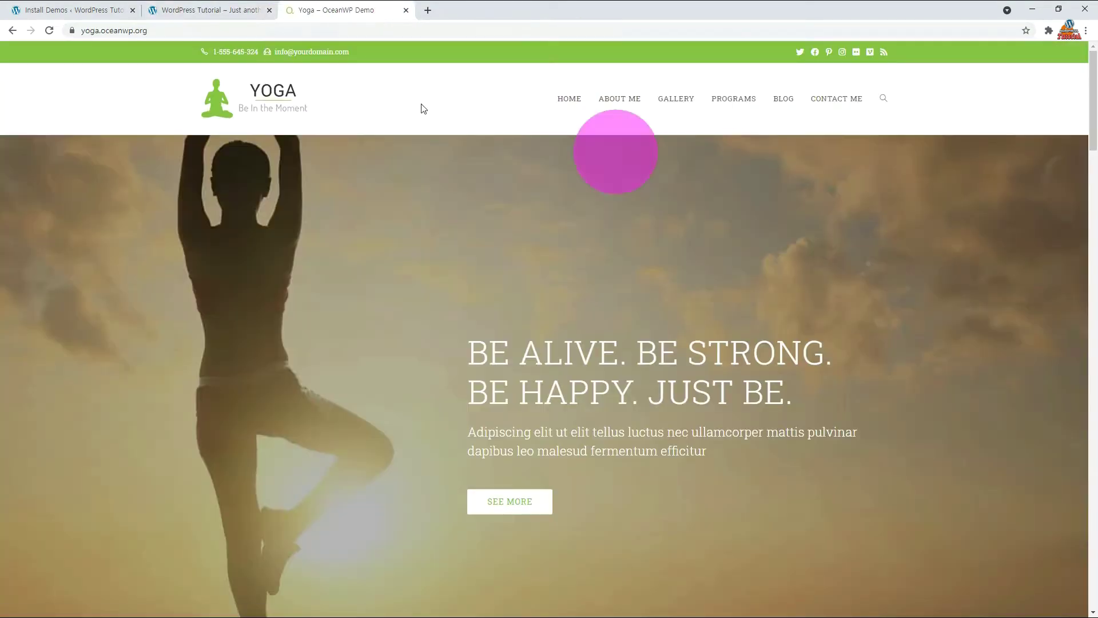
Step: Check the imported About Me, Gallery and Programs pages on the live site
left_click(216, 10)
left_click(653, 88)
scroll(1044, 251, "down", 10)
scroll(1045, 252, "up", 10)
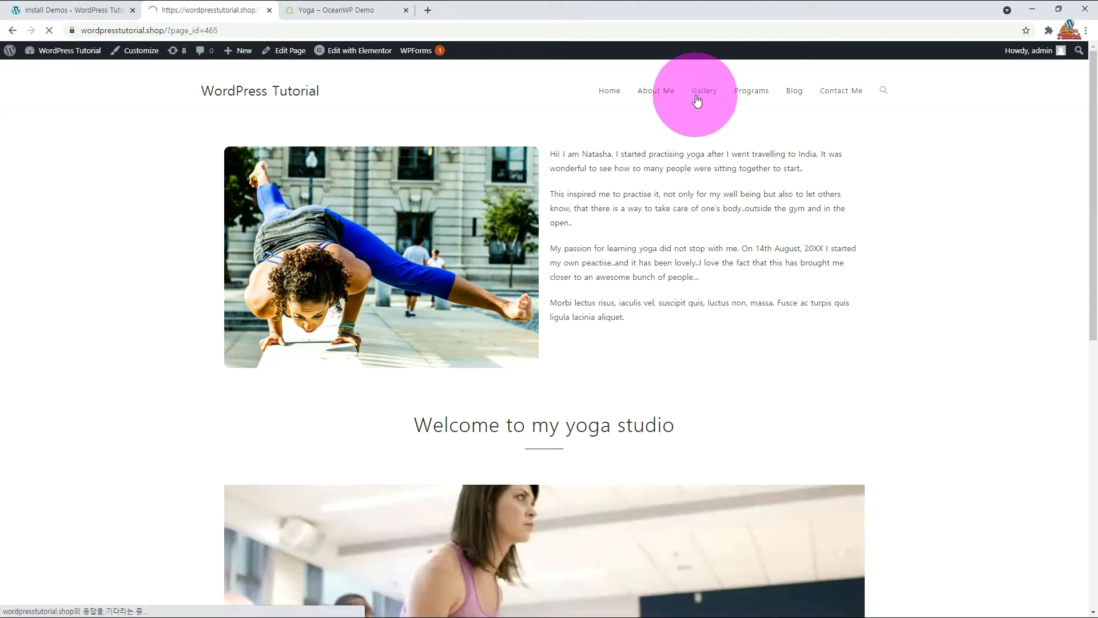
left_click(704, 90)
left_click(751, 90)
scroll(1011, 224, "down", 3)
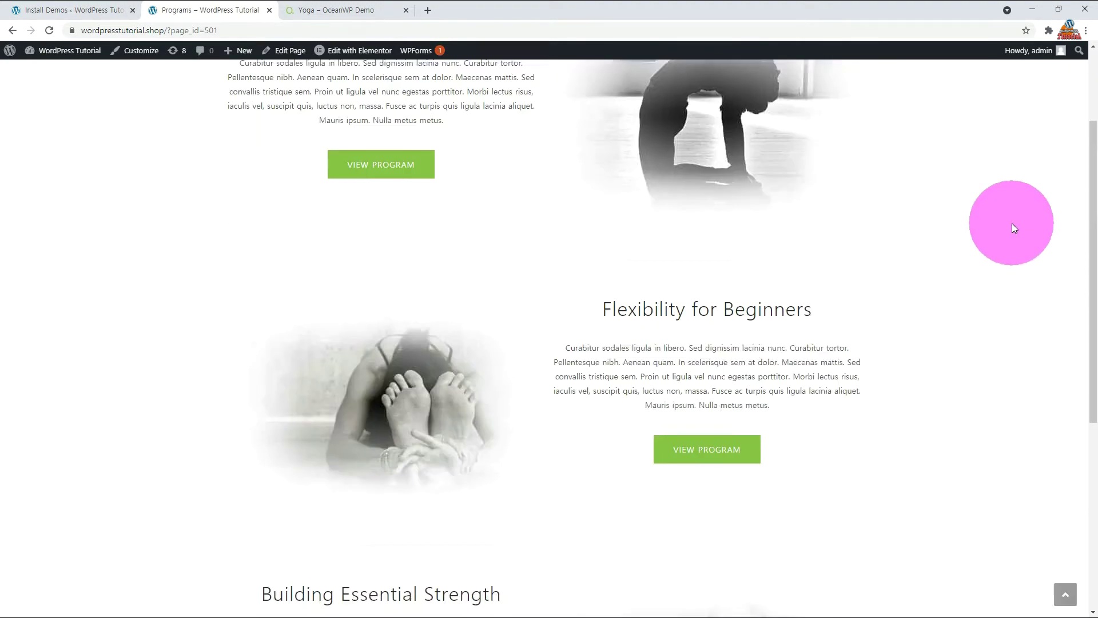
scroll(1011, 223, "up", 3)
Step: Check the imported Blog and Contact Me pages, and return to the site's home page
left_click(794, 90)
scroll(1034, 215, "down", 10)
scroll(1034, 215, "up", 10)
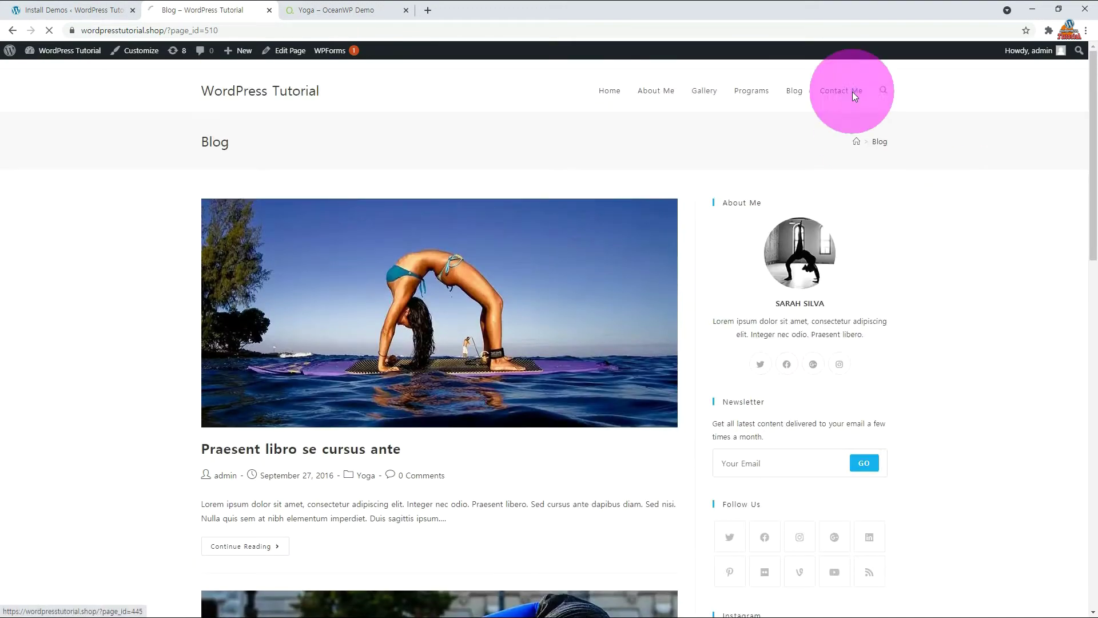
left_click(845, 90)
scroll(1029, 216, "down", 5)
scroll(1039, 355, "up", 5)
left_click(271, 98)
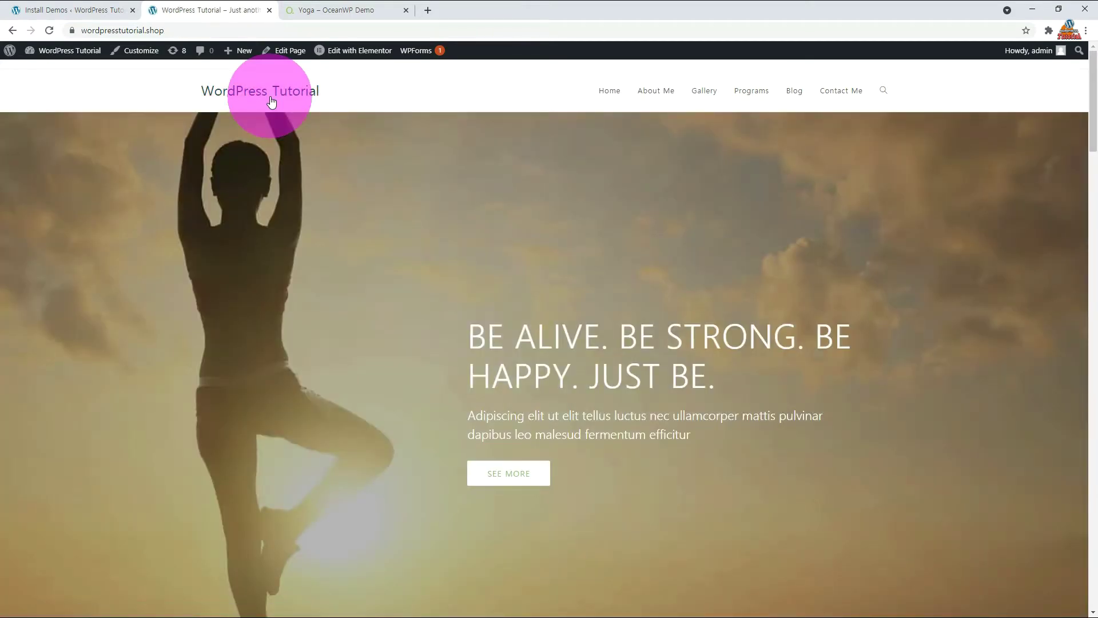
Step: Open the header's logo settings in the Customizer, starting from Header Options in the OceanWP Theme Panel
left_click(37, 11)
left_click(34, 399)
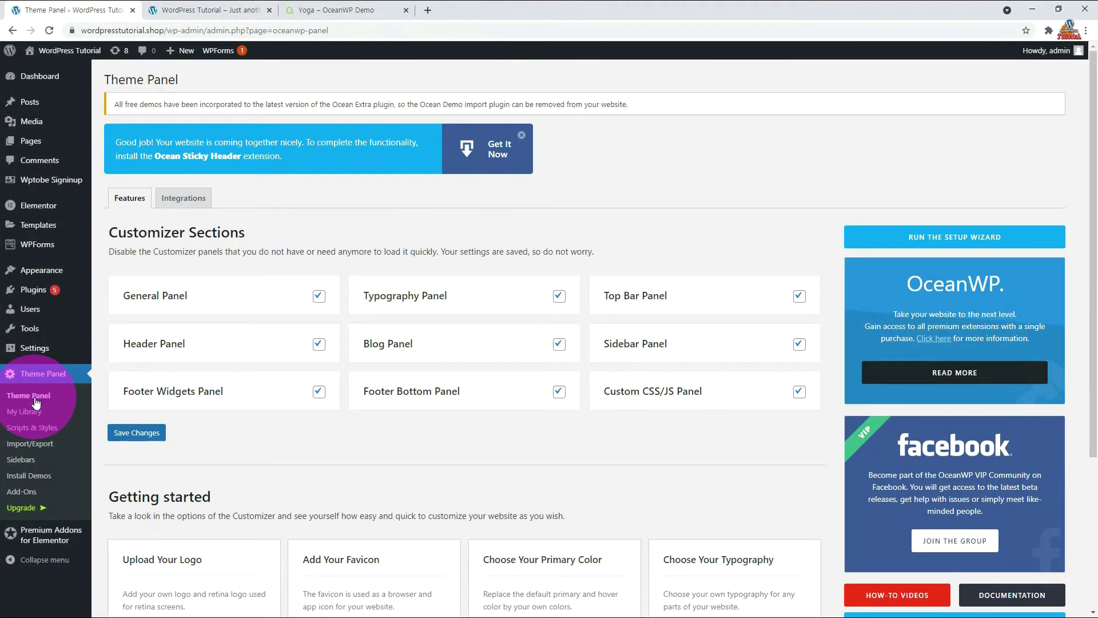
scroll(317, 434, "down", 4)
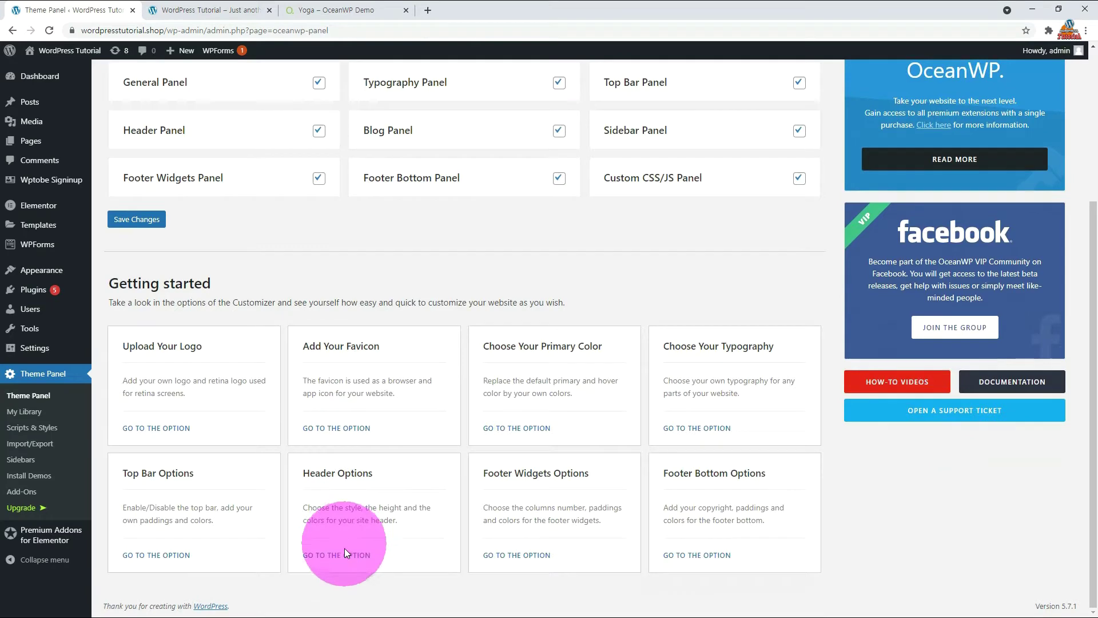
left_click(344, 556)
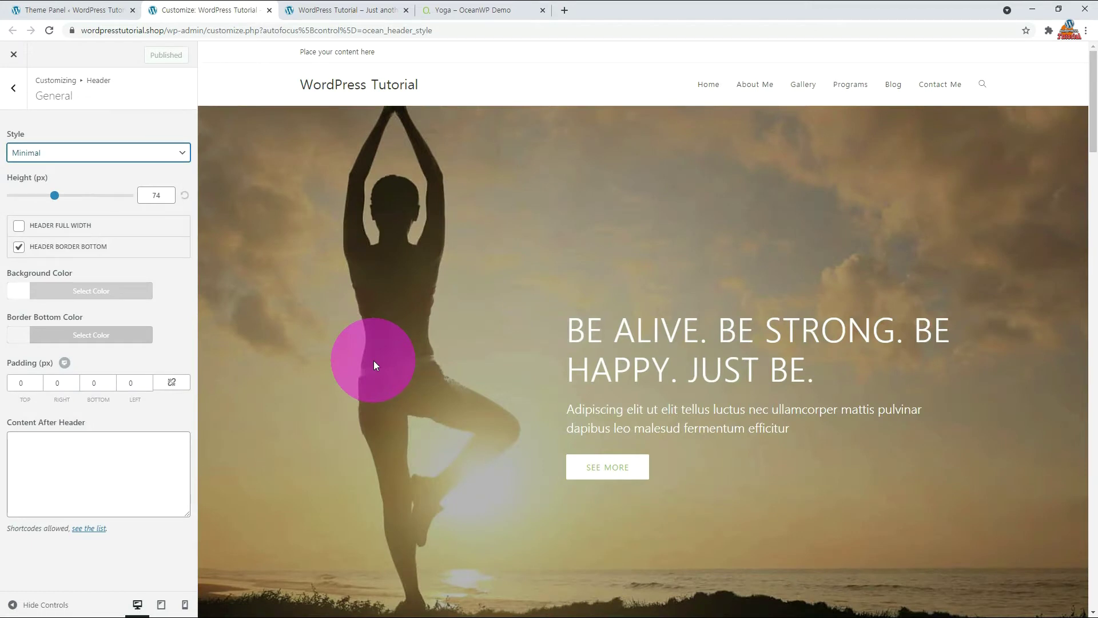
left_click(13, 87)
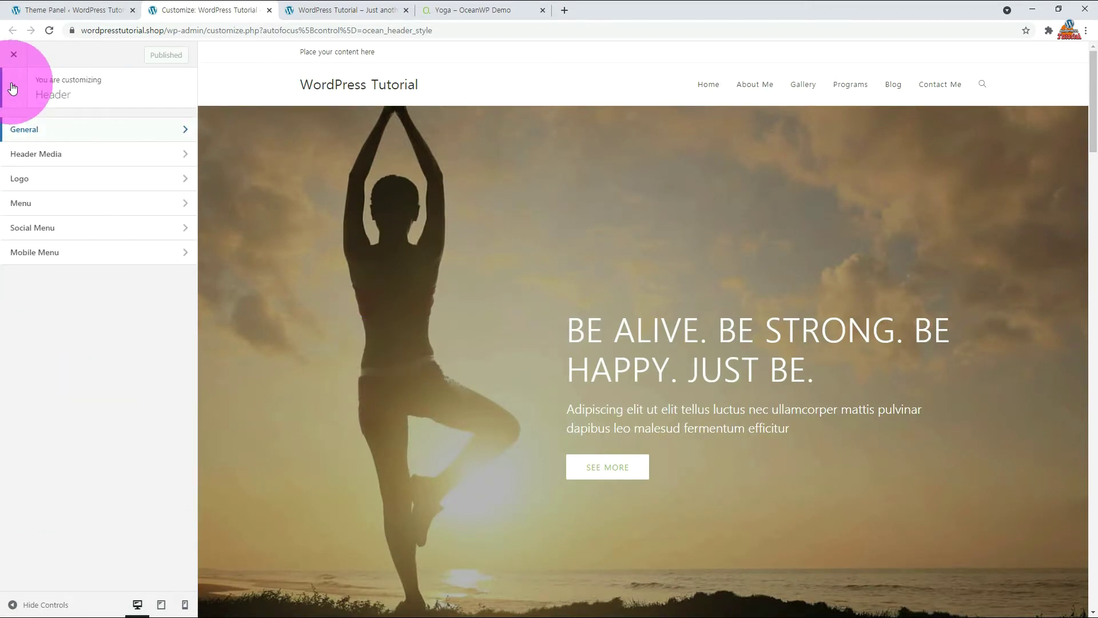
left_click(151, 182)
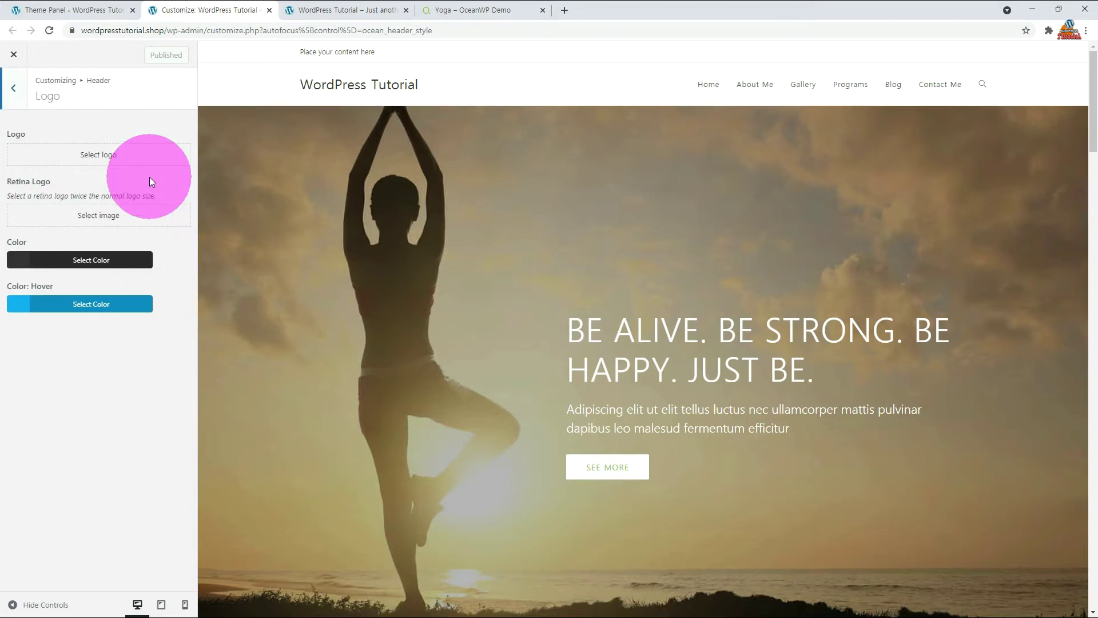
Step: Set the header logo to the 200 by 87 WP Tutorial image from the media library and crop it
left_click(92, 159)
left_click(247, 199)
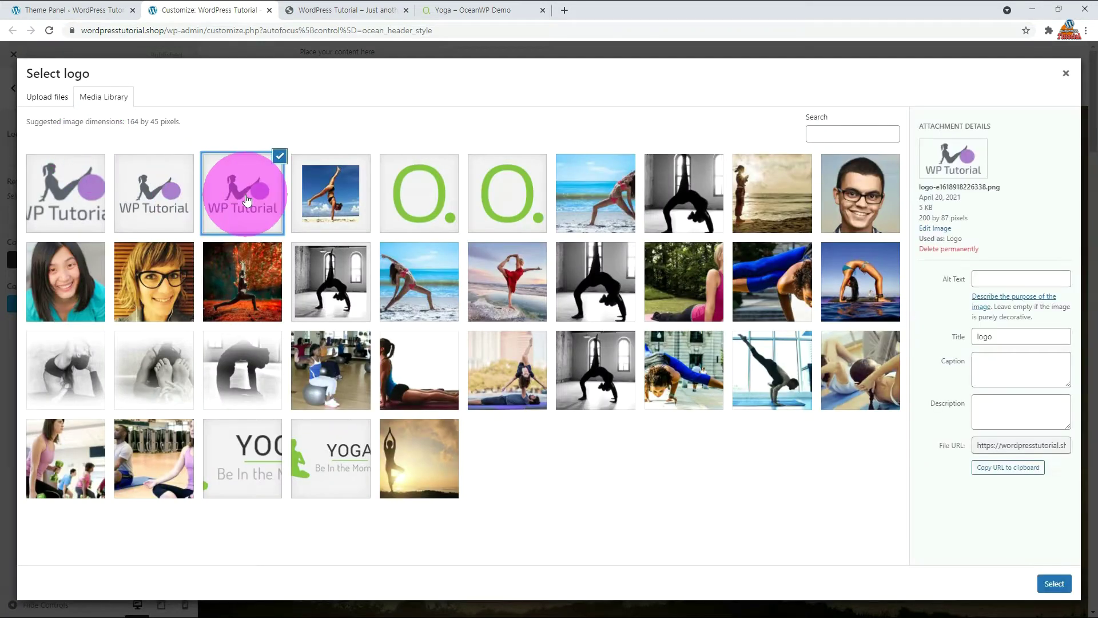
left_click(1054, 584)
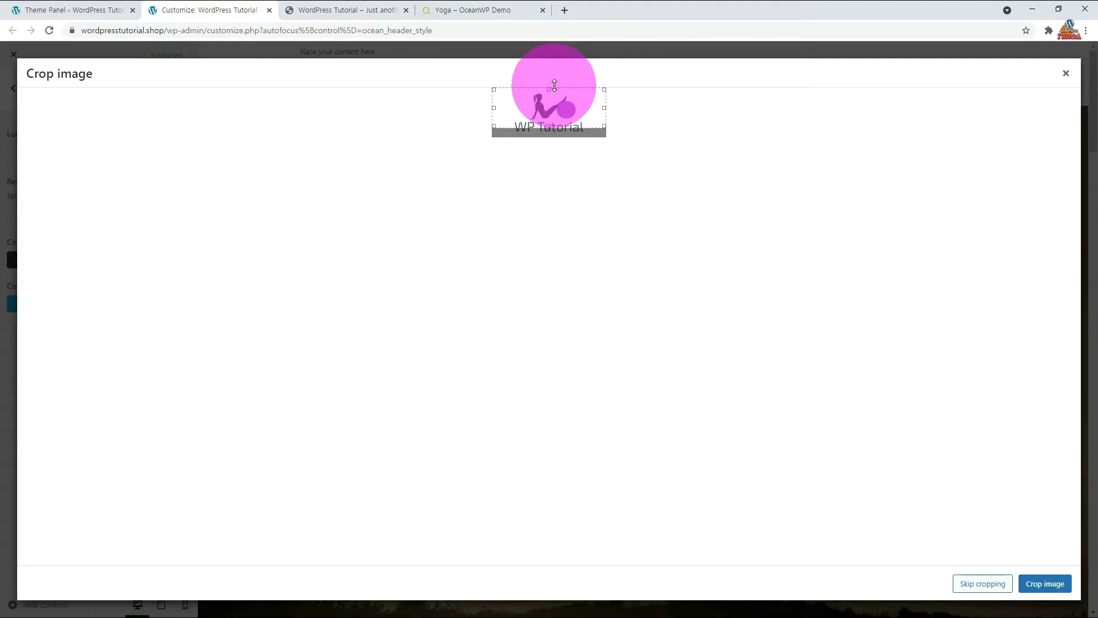
left_click(1024, 584)
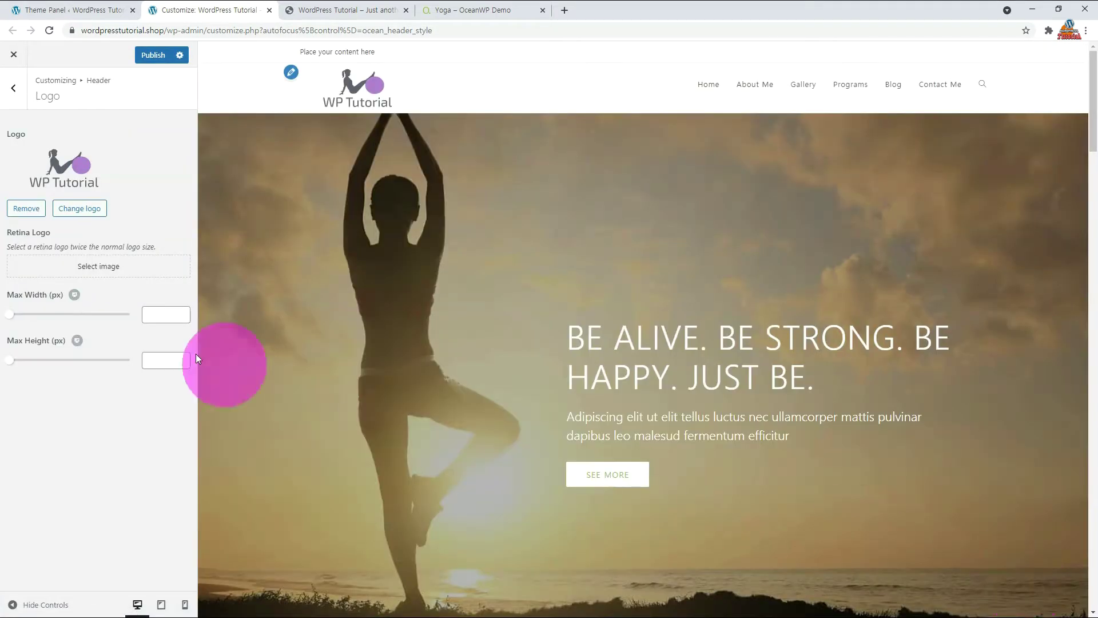
Step: Set the retina logo to logo-retina.png, publish the changes and reload the live home page
left_click(70, 267)
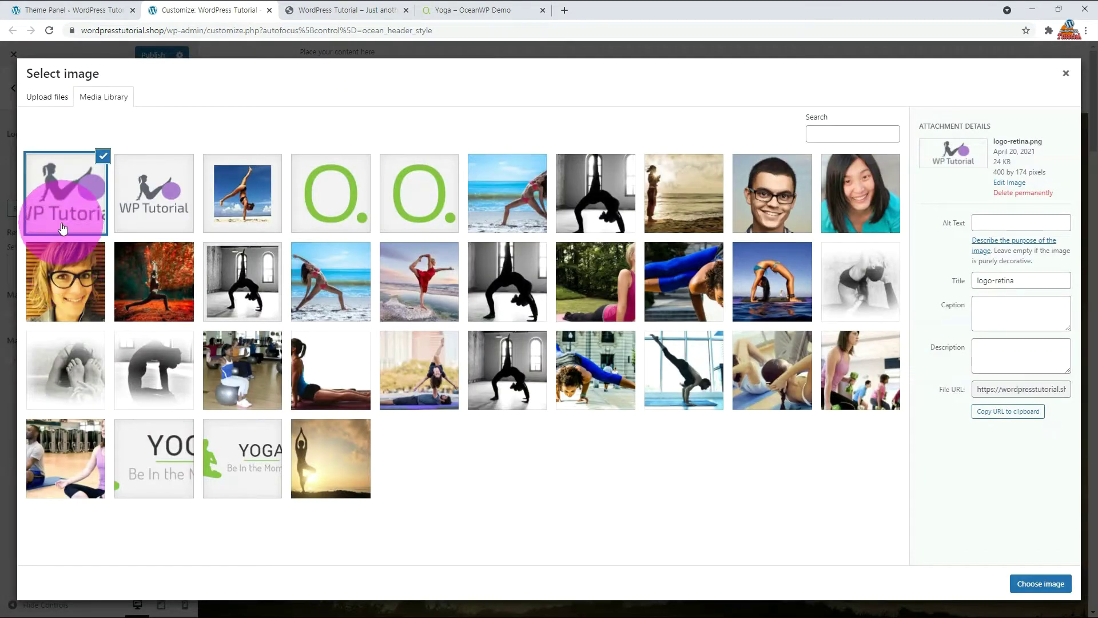
left_click(1054, 583)
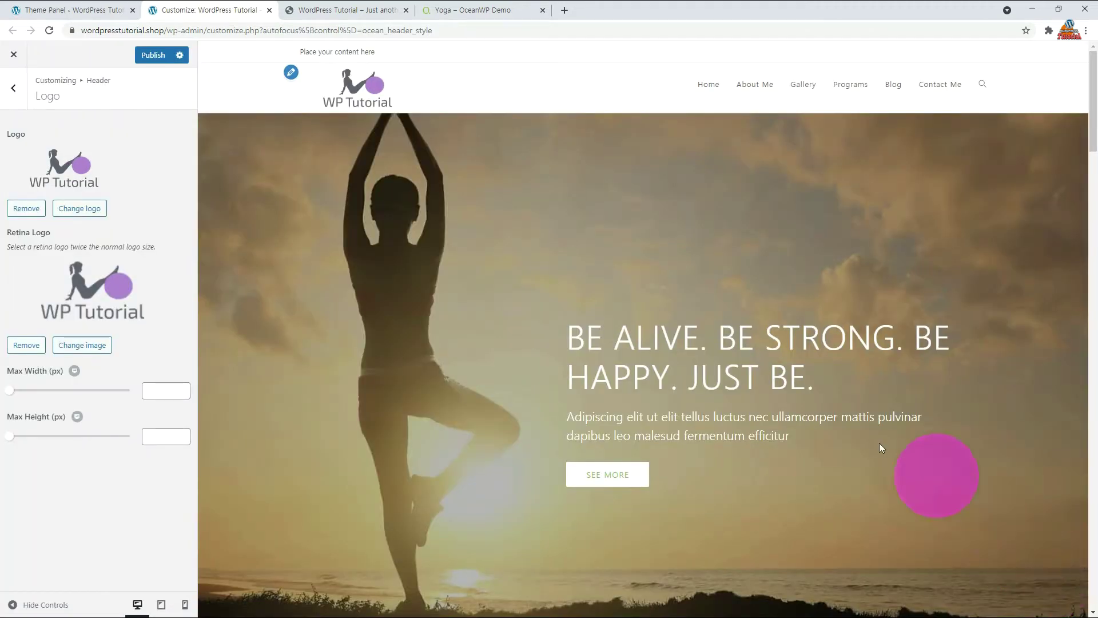
left_click(166, 58)
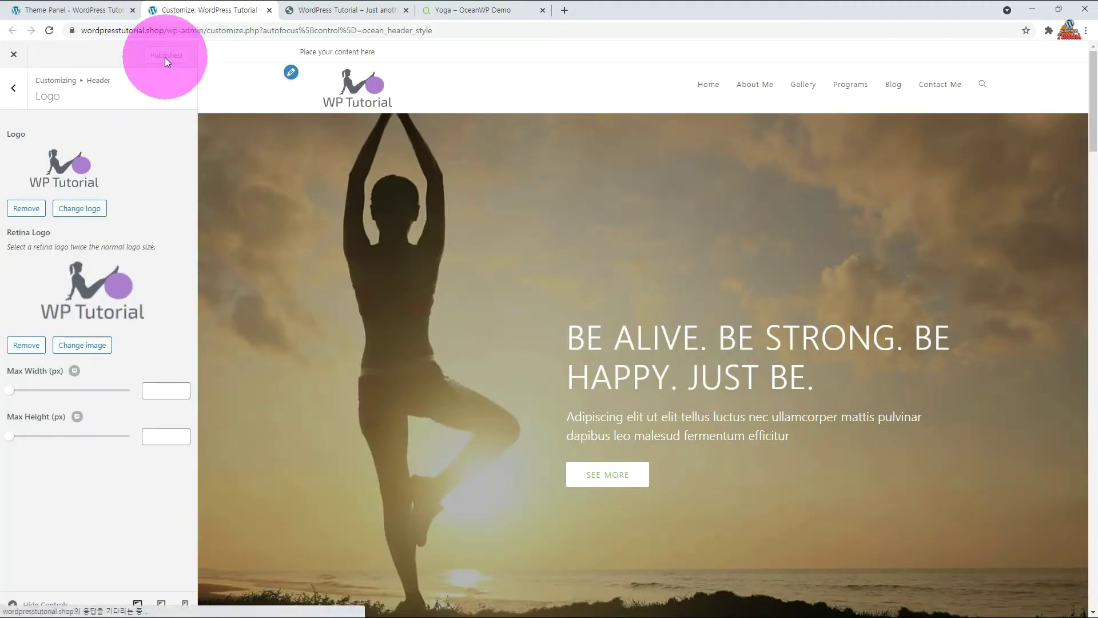
left_click(358, 10)
key("F5")
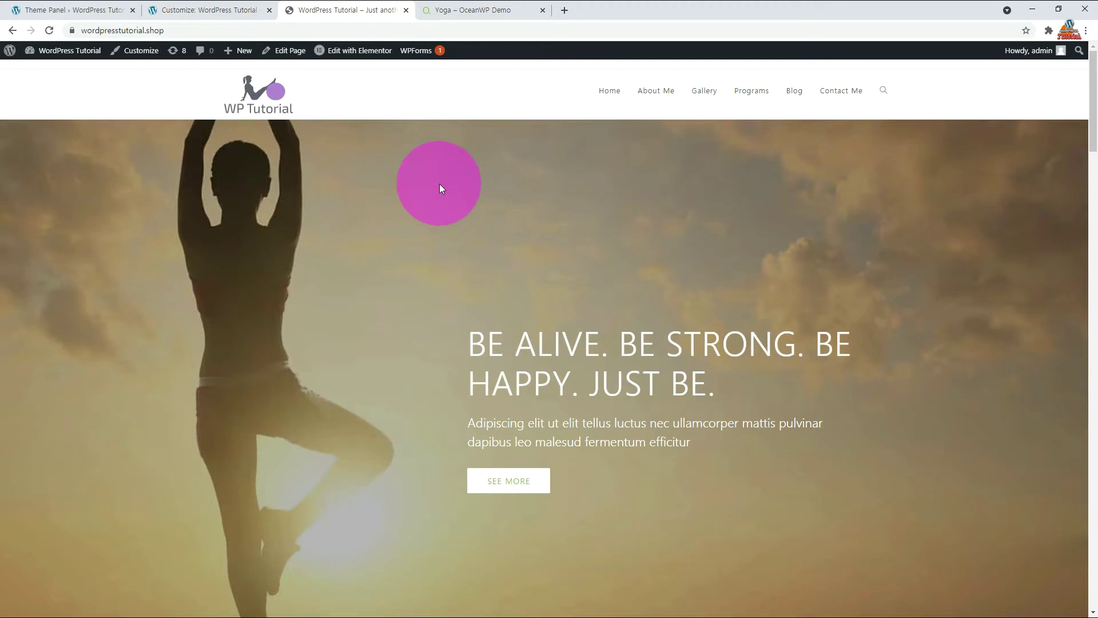
Step: Disable the top bar in the Customizer's general top bar settings, publish the change and reload the live home page
key("ctrl+shift+Tab")
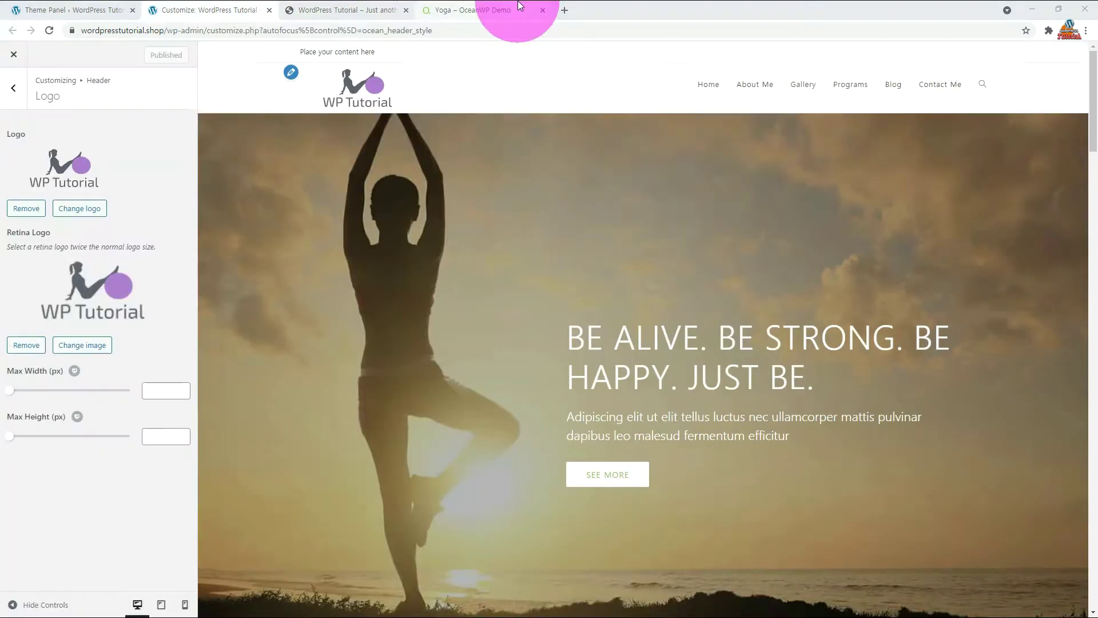
left_click(13, 88)
left_click(14, 88)
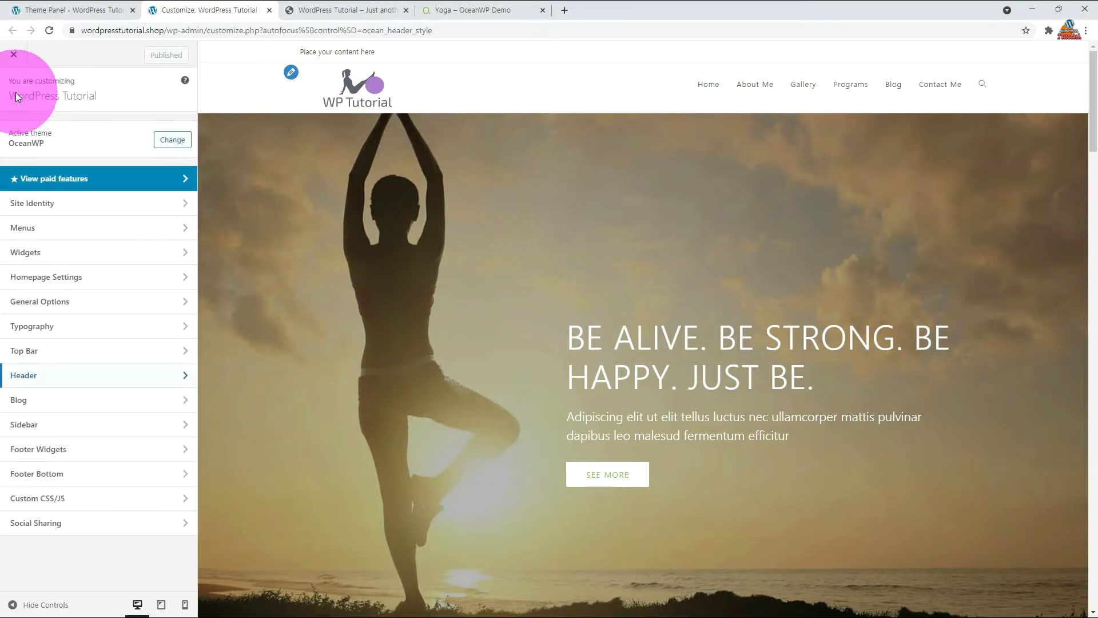
left_click(105, 361)
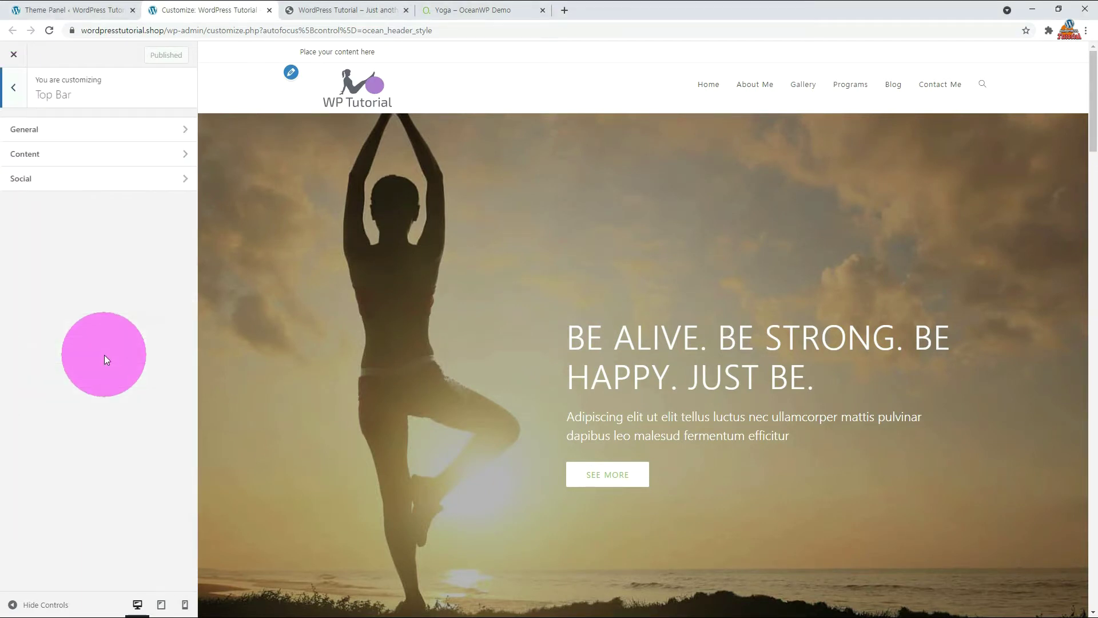
left_click(84, 132)
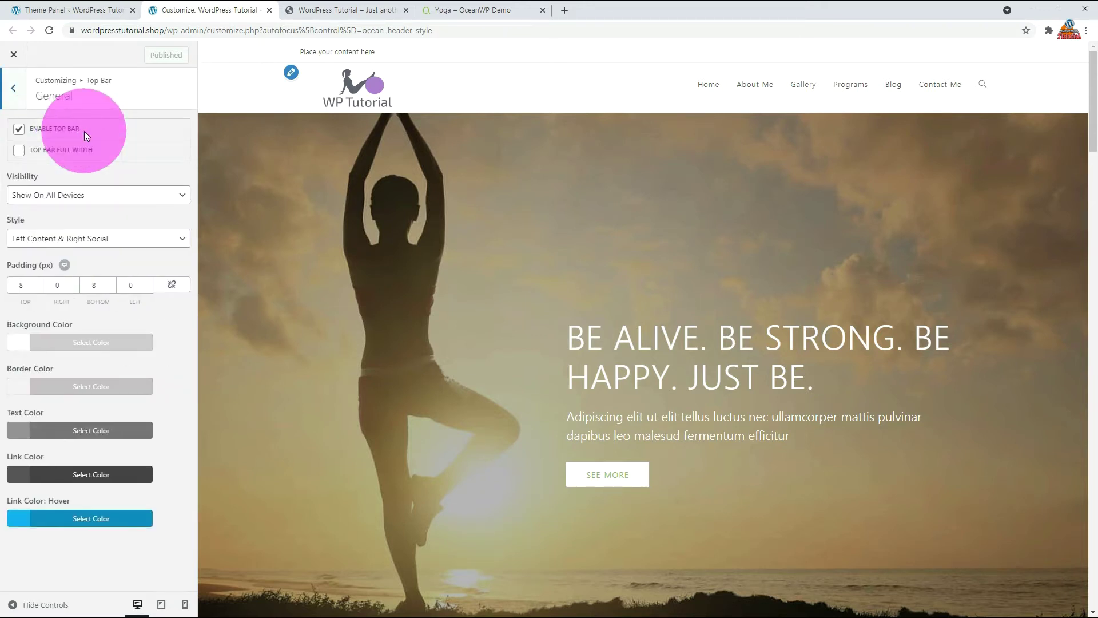
left_click(19, 129)
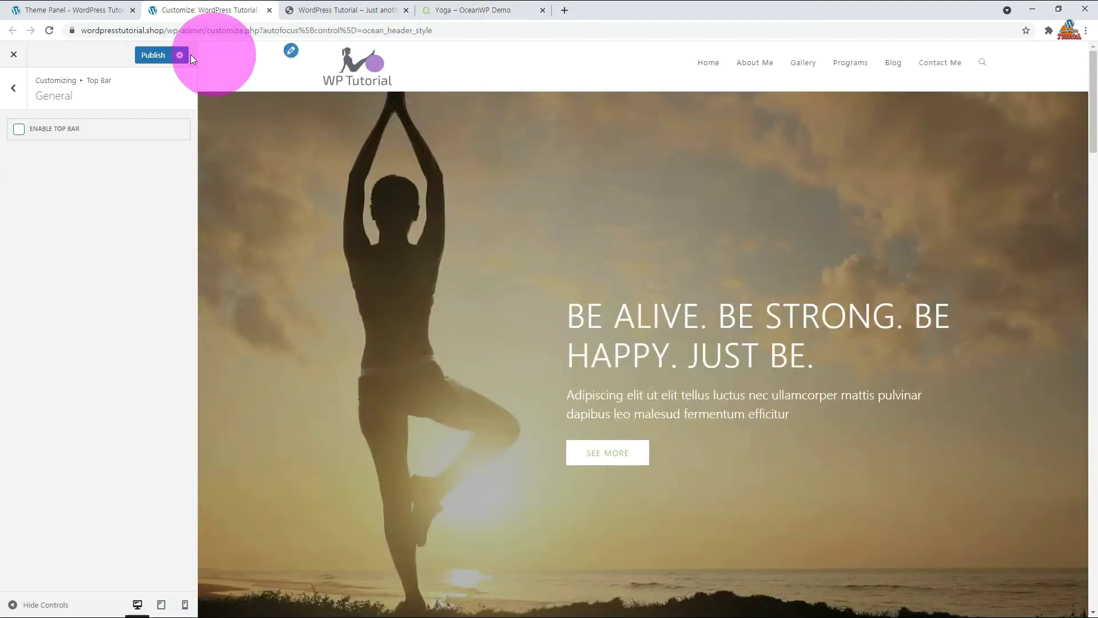
left_click(143, 54)
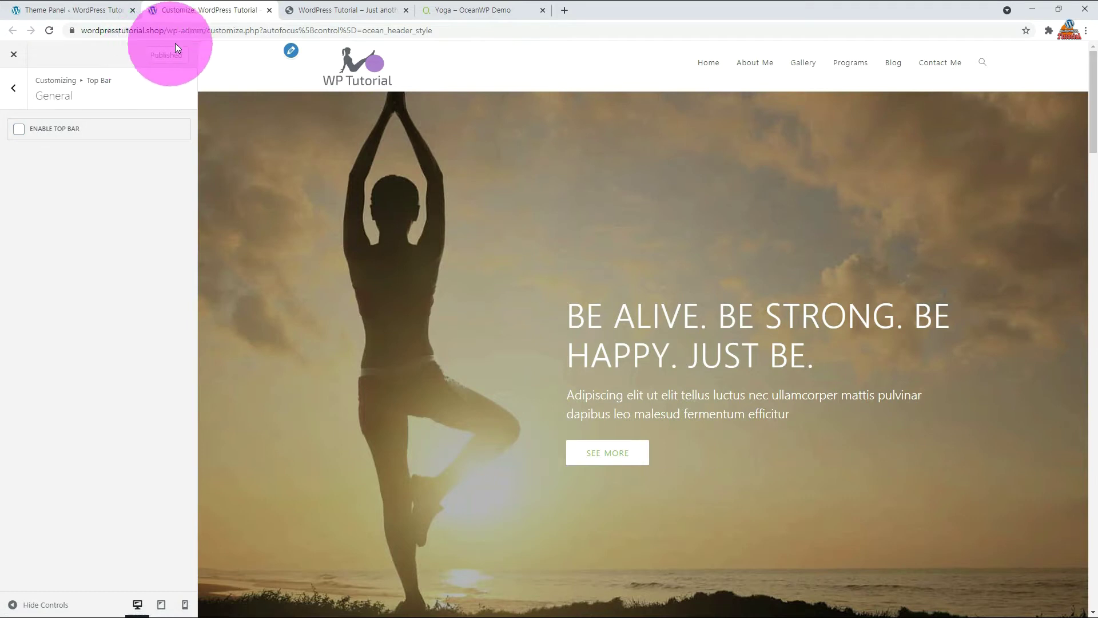
left_click(324, 10)
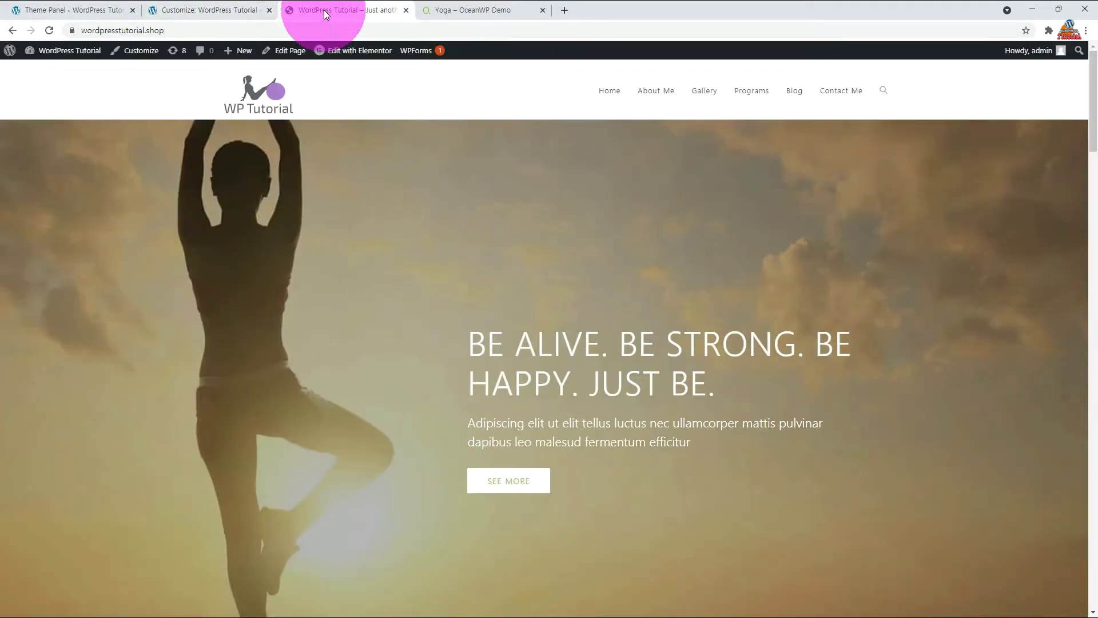
left_click(53, 32)
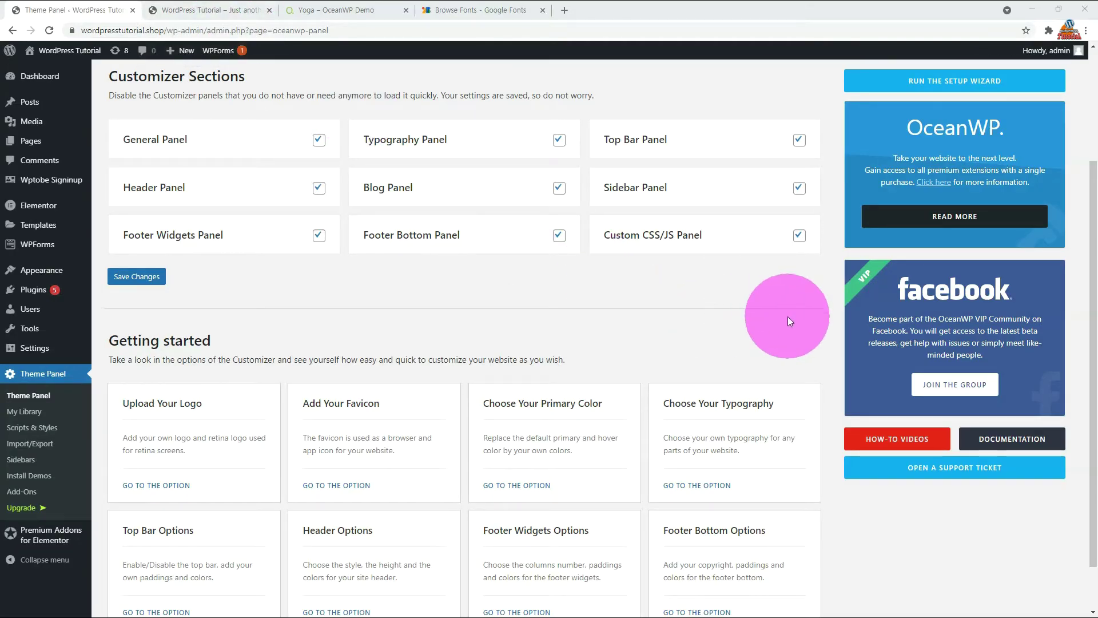
Step: Open the Main Menu typography settings in the Customizer, starting from Choose Your Typography in the Theme Panel
scroll(787, 316, "down", 1)
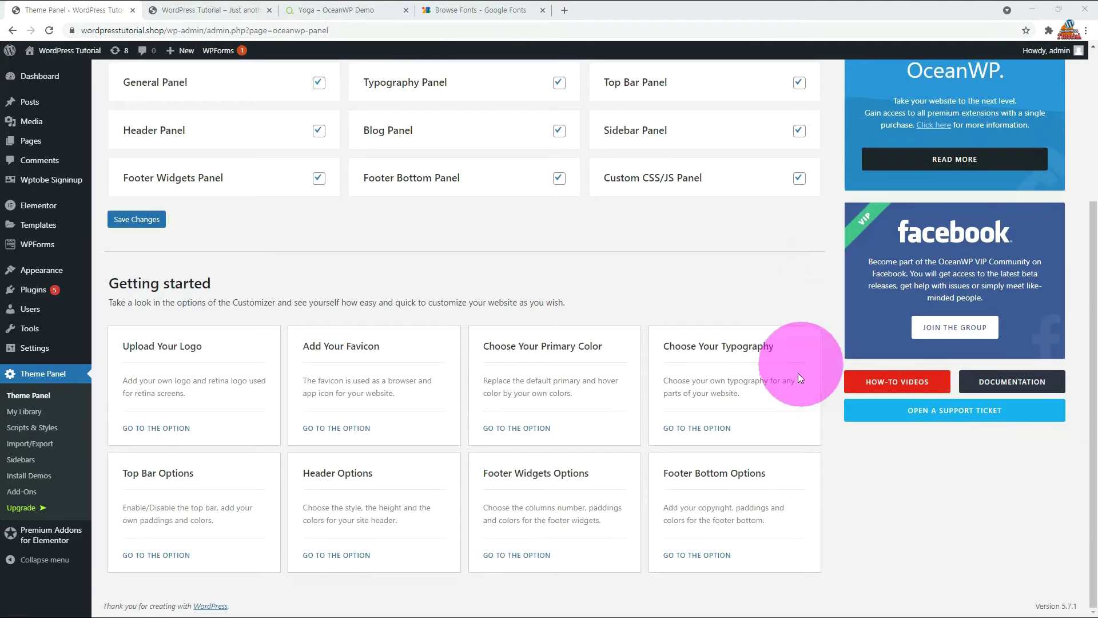
left_click(723, 433)
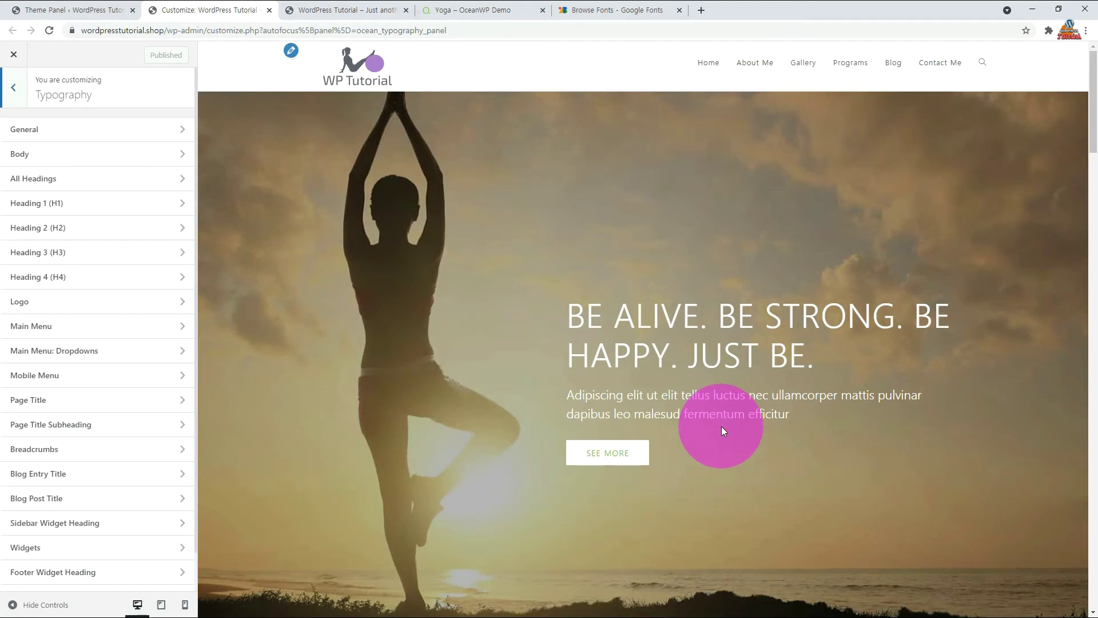
left_click(121, 333)
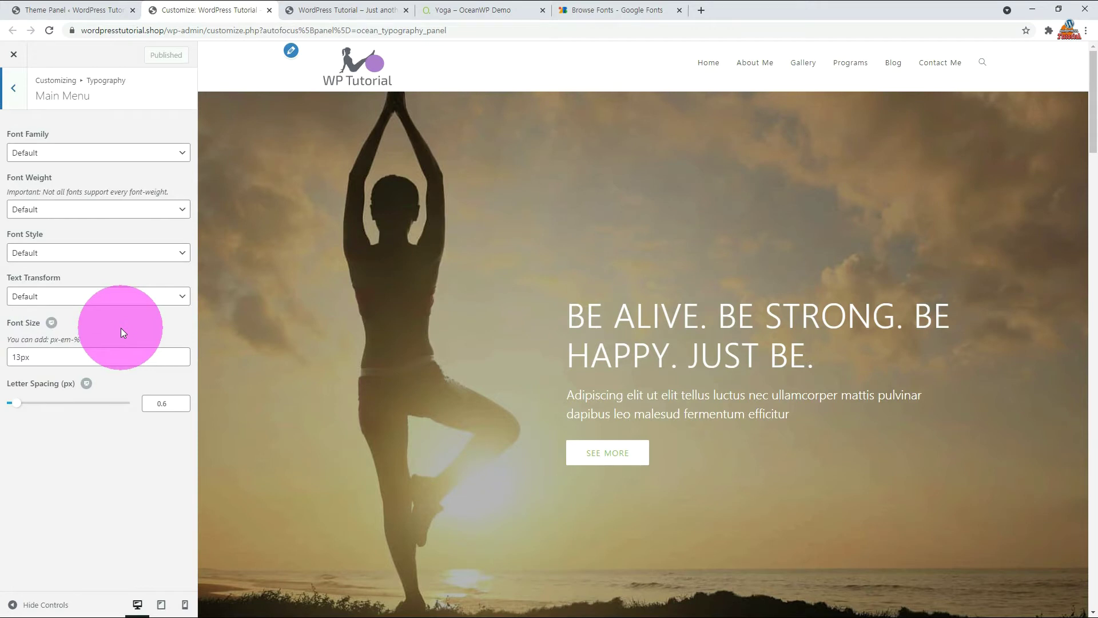
Step: Set the main menu's font family to Times New Roman, Times, serif
left_click(143, 155)
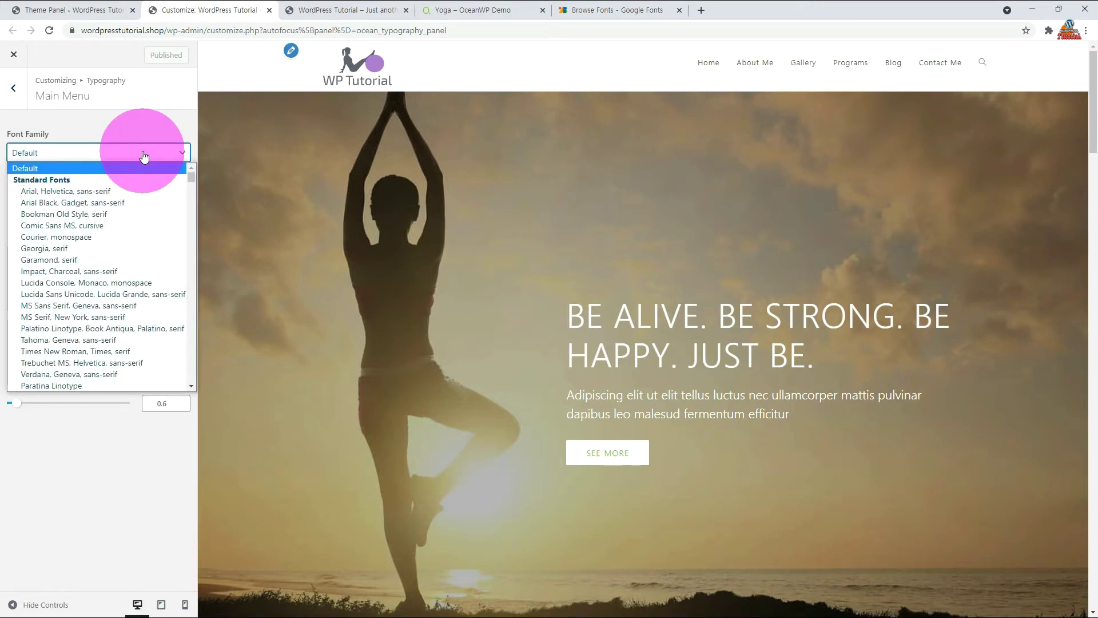
scroll(84, 239, "down", 2)
left_click(84, 239)
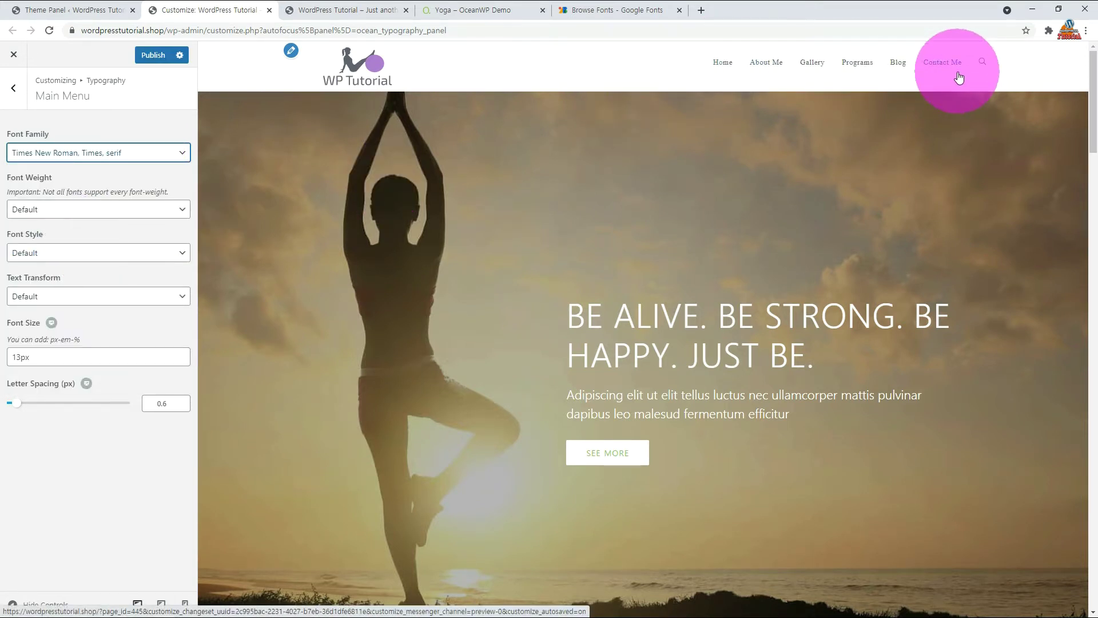
Step: Browse typefaces on Google Fonts, set the main menu's font family to Orbitron and publish the change
left_click(613, 12)
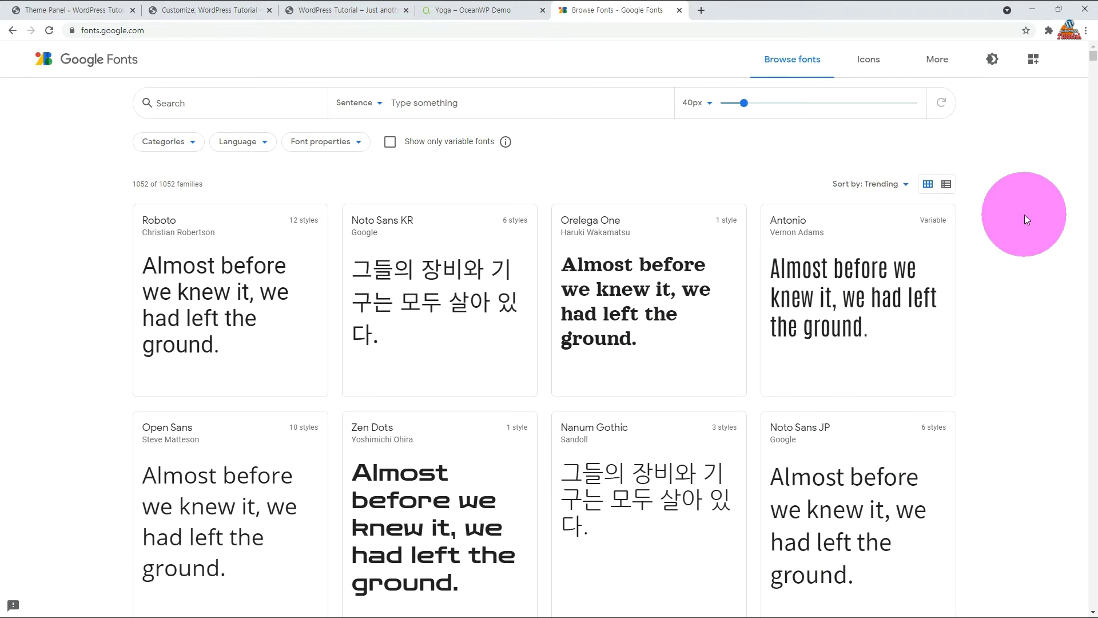
scroll(992, 324, "down", 3)
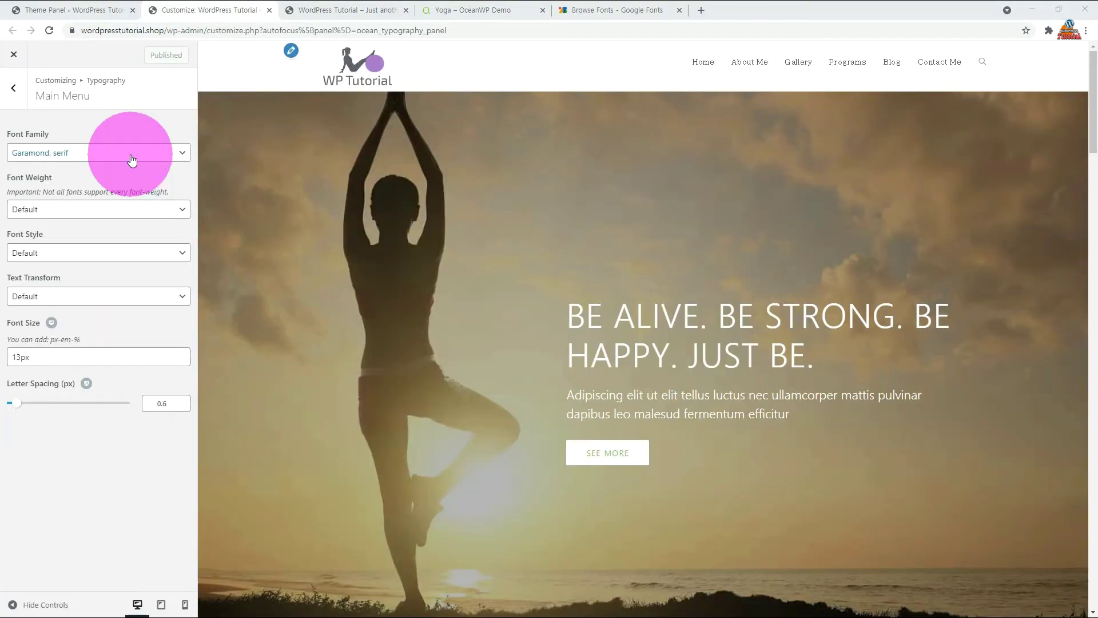
left_click(129, 158)
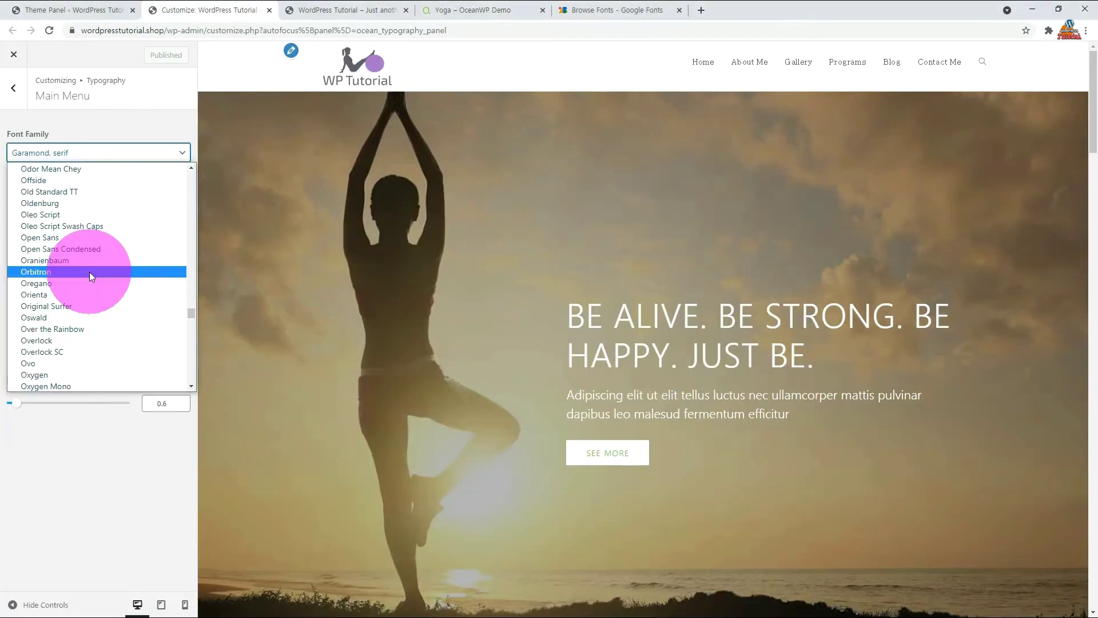
left_click(89, 272)
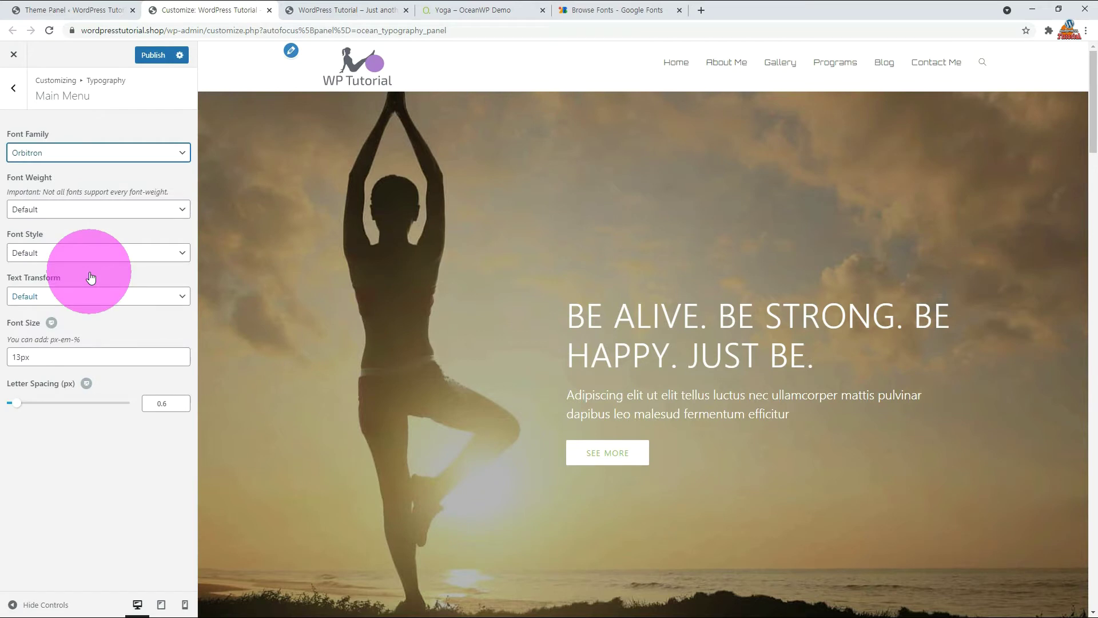
left_click(147, 54)
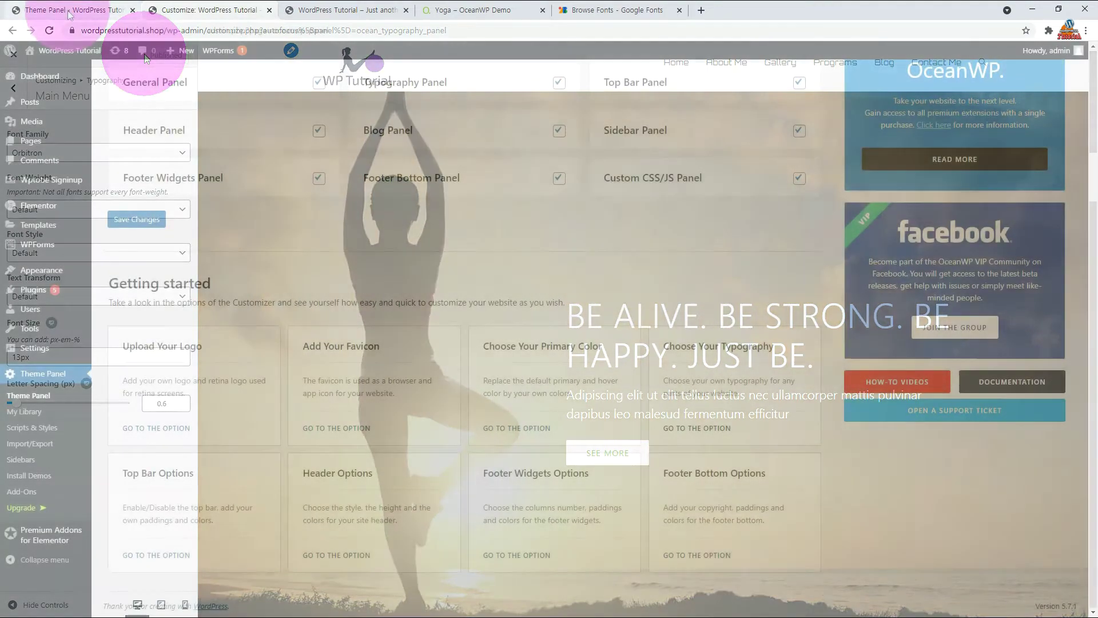
Step: Open the Plugins page in a new browser tab from the Theme Panel and go to adding a new plugin
left_click(67, 11)
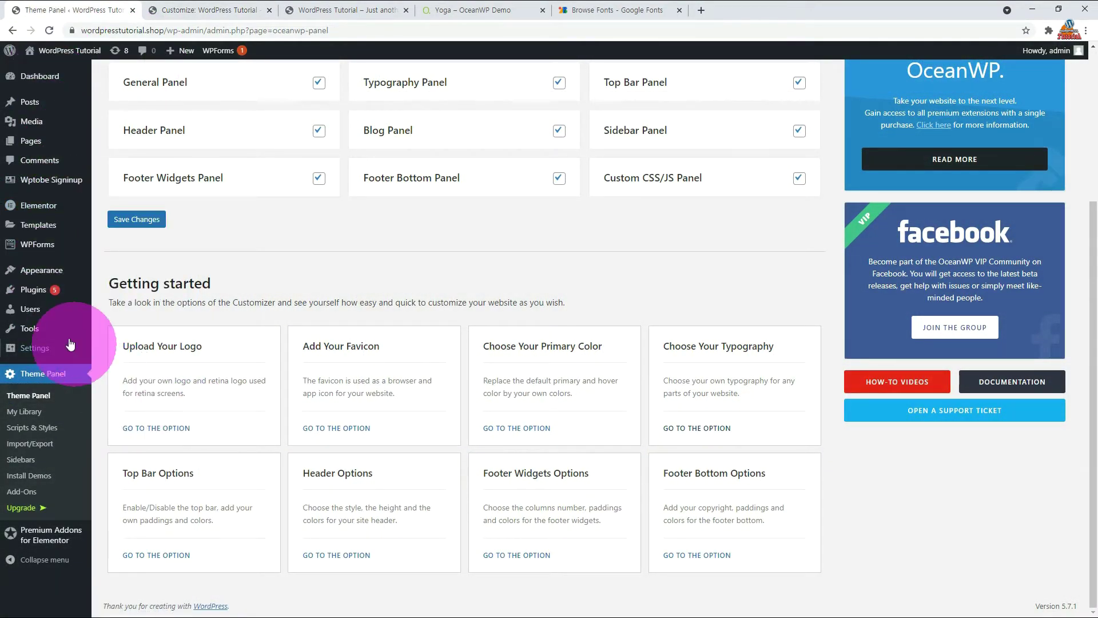
middle_click(39, 292)
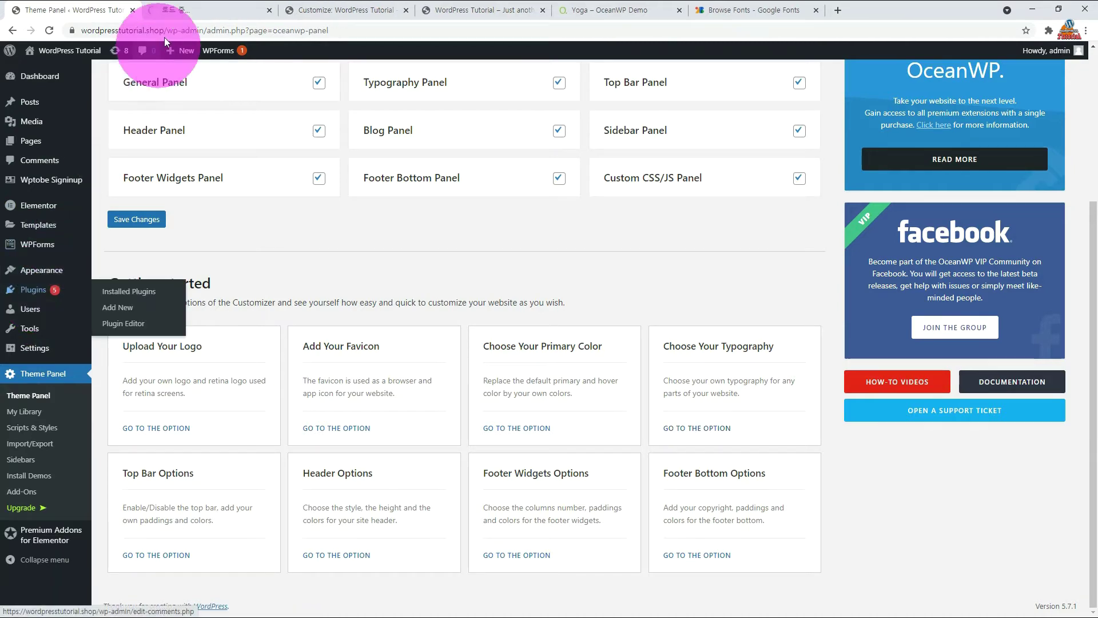
left_click(184, 13)
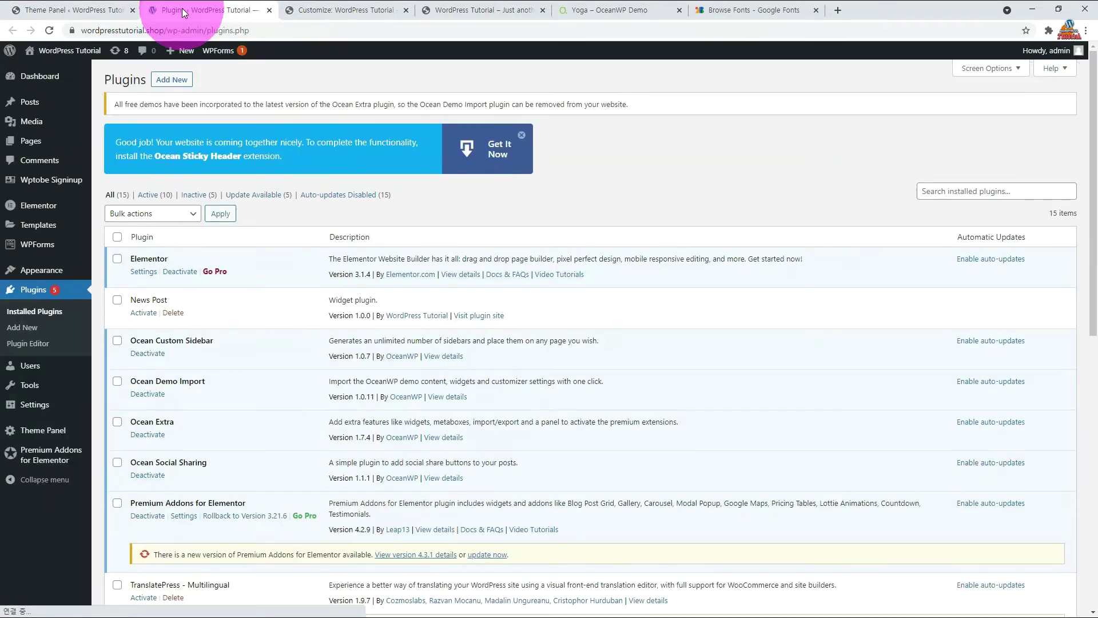
left_click(172, 80)
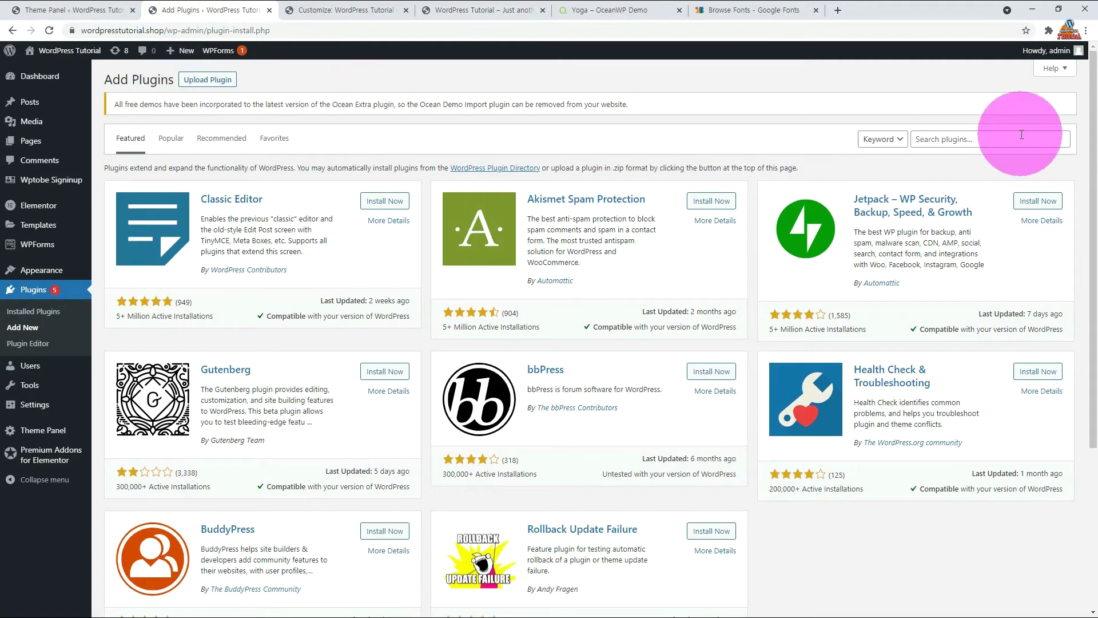
Step: Search the plugin directory for Sticky Header, and install and activate the Floating Notification Bar myStickymenu plugin
left_click(1001, 140)
type("Sticky Hea")
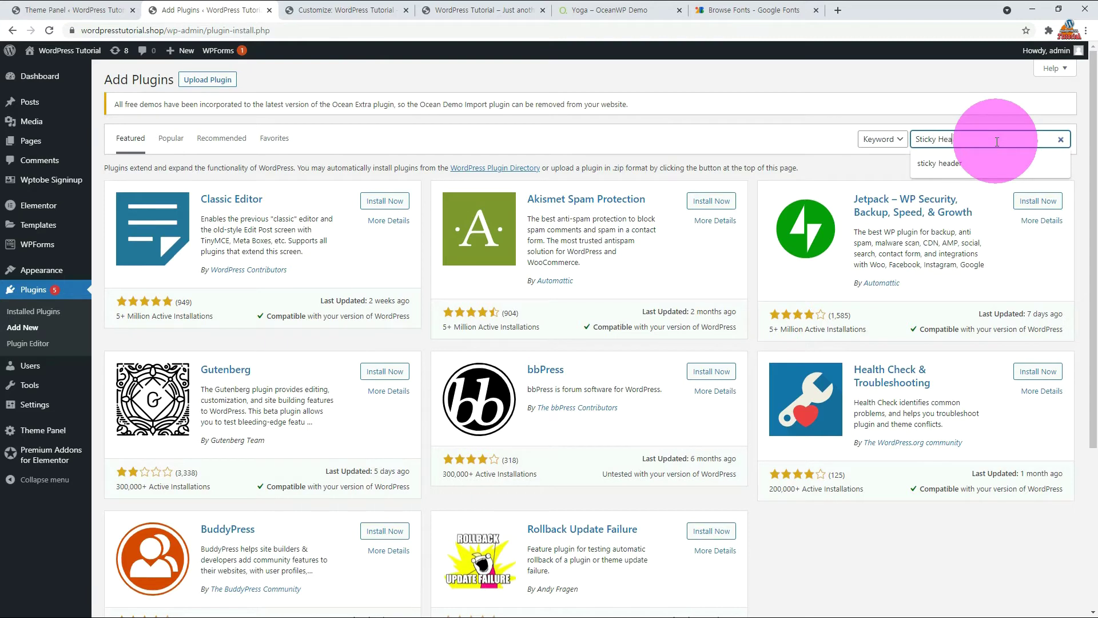
type("der")
key("Return")
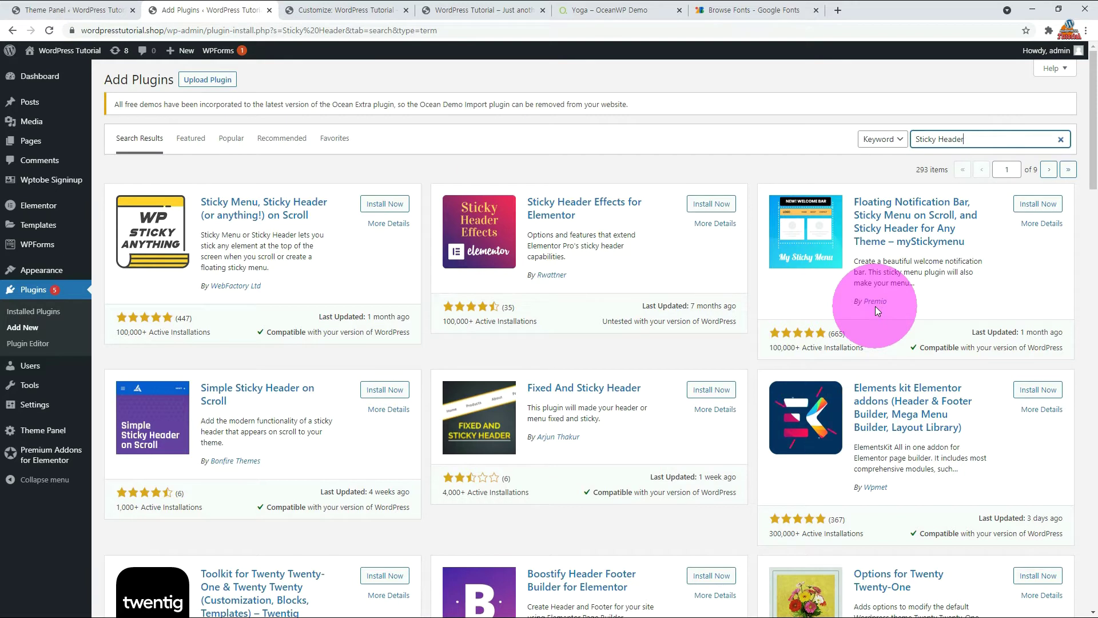
left_click(1038, 205)
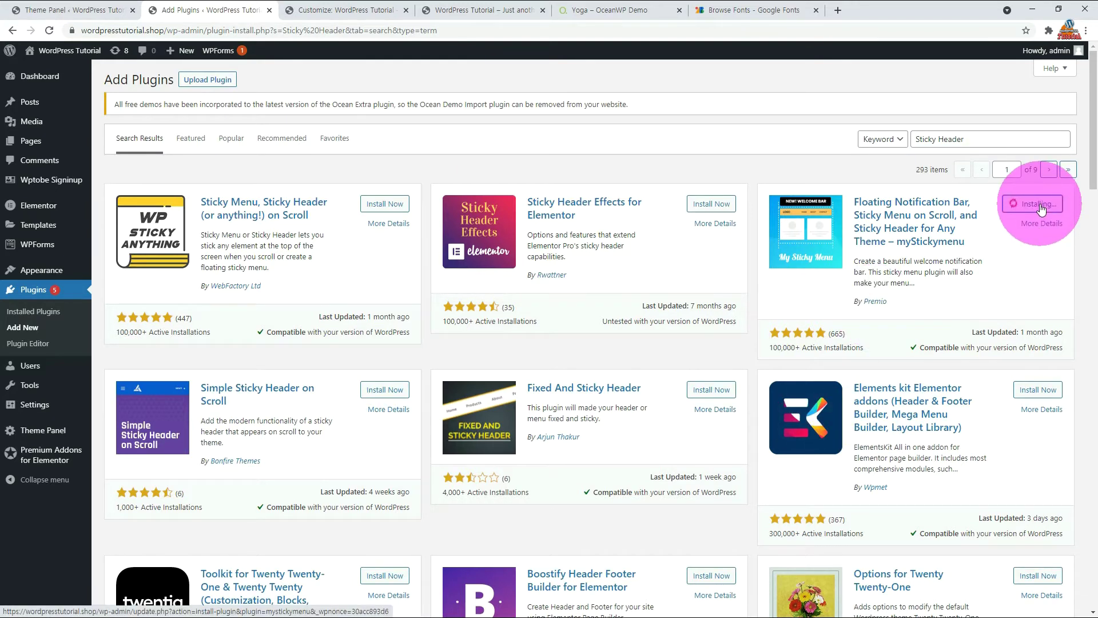
left_click(1041, 205)
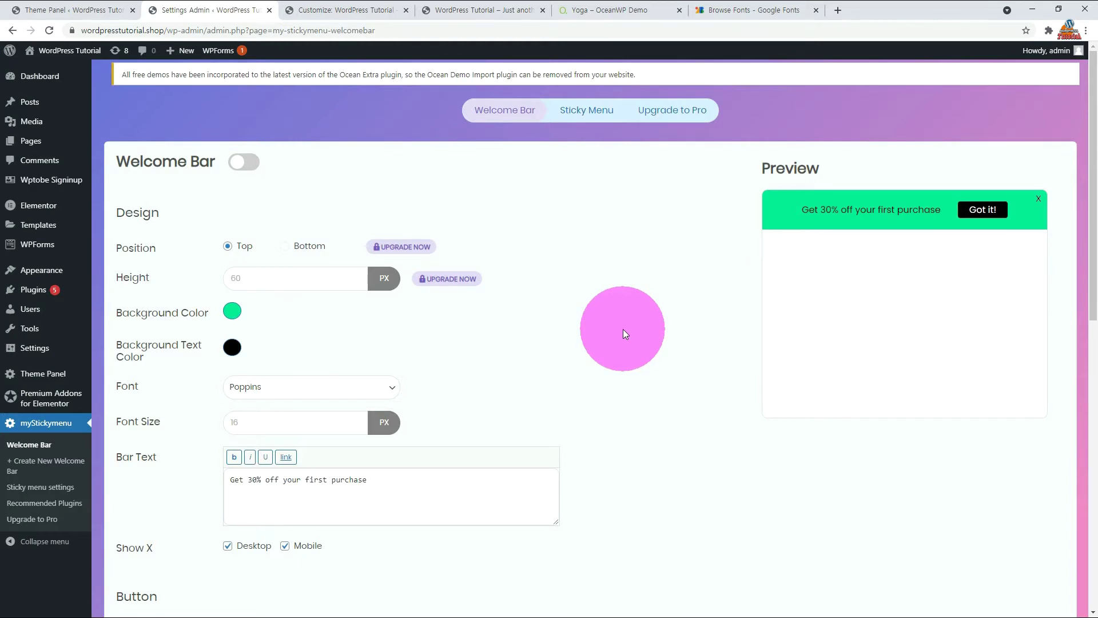
Step: Close the Customizer and examine how the header behaves while scrolling through the live home page
middle_click(307, 8)
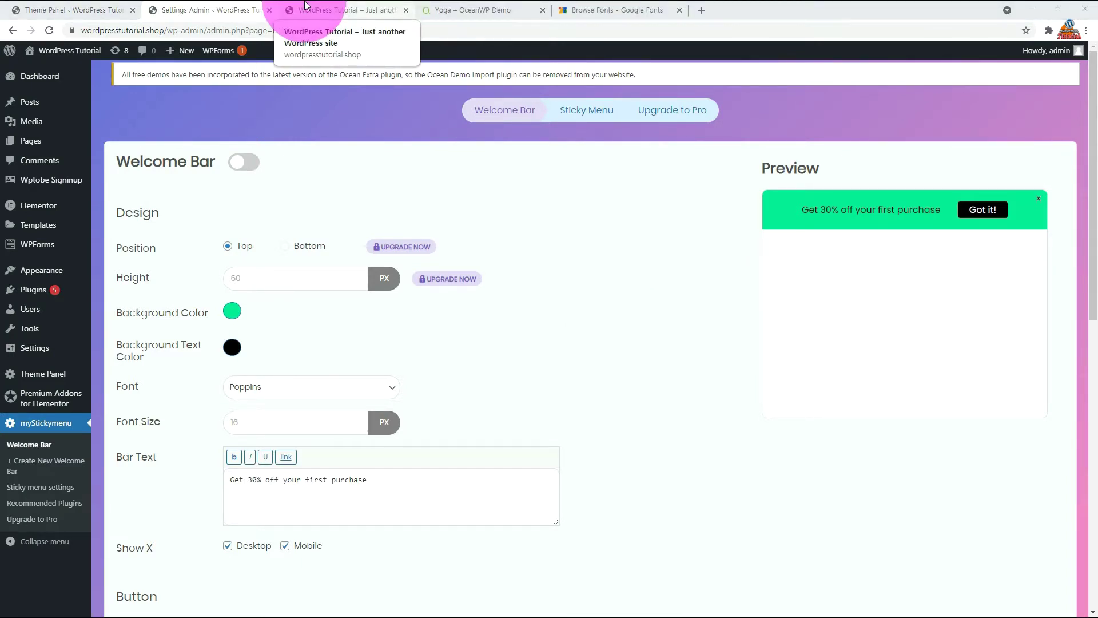
left_click(325, 9)
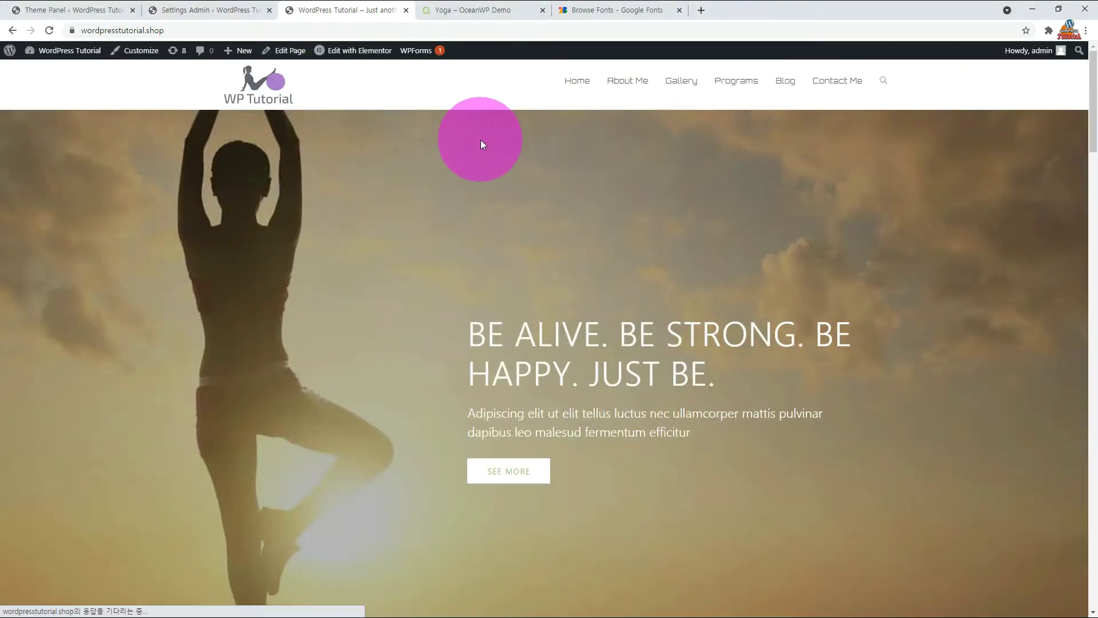
scroll(746, 211, "down", 10)
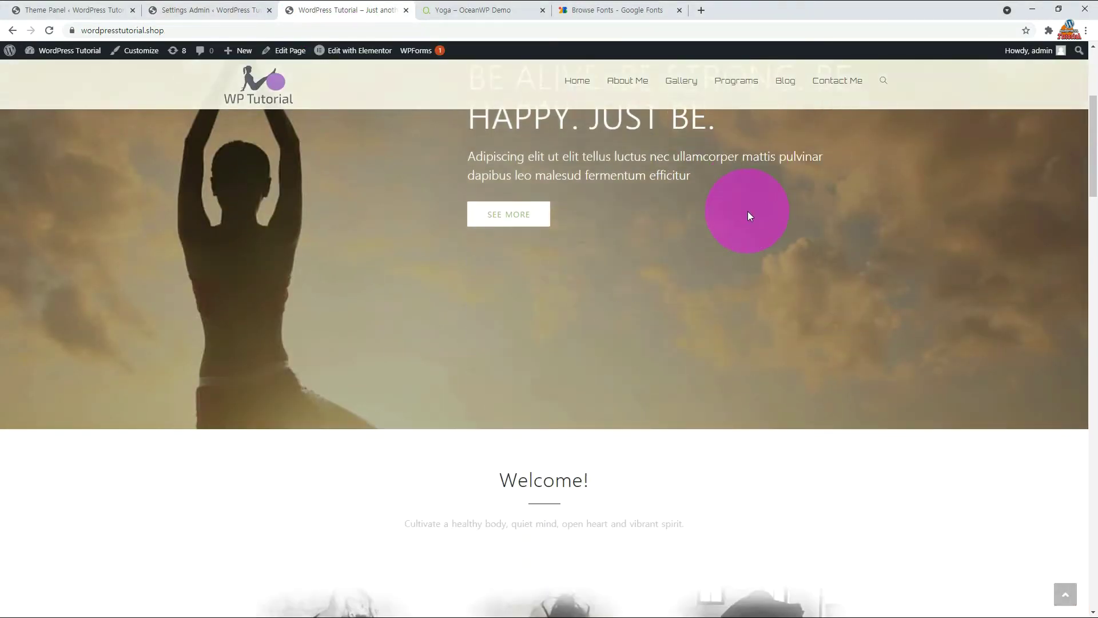
scroll(940, 202, "down", 12)
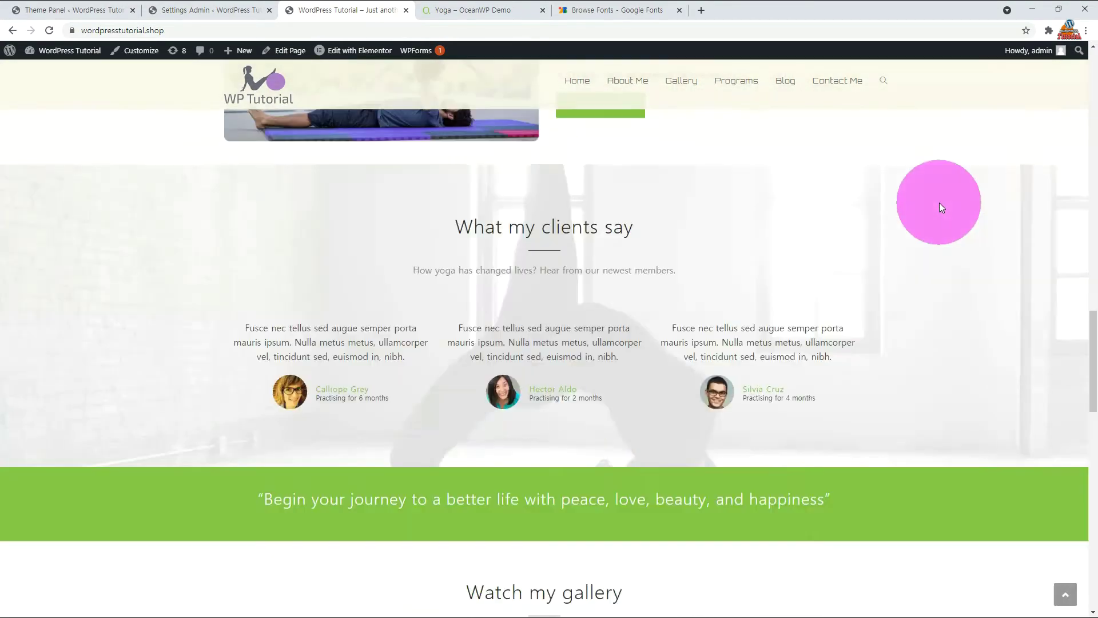
scroll(939, 202, "up", 8)
scroll(937, 204, "up", 15)
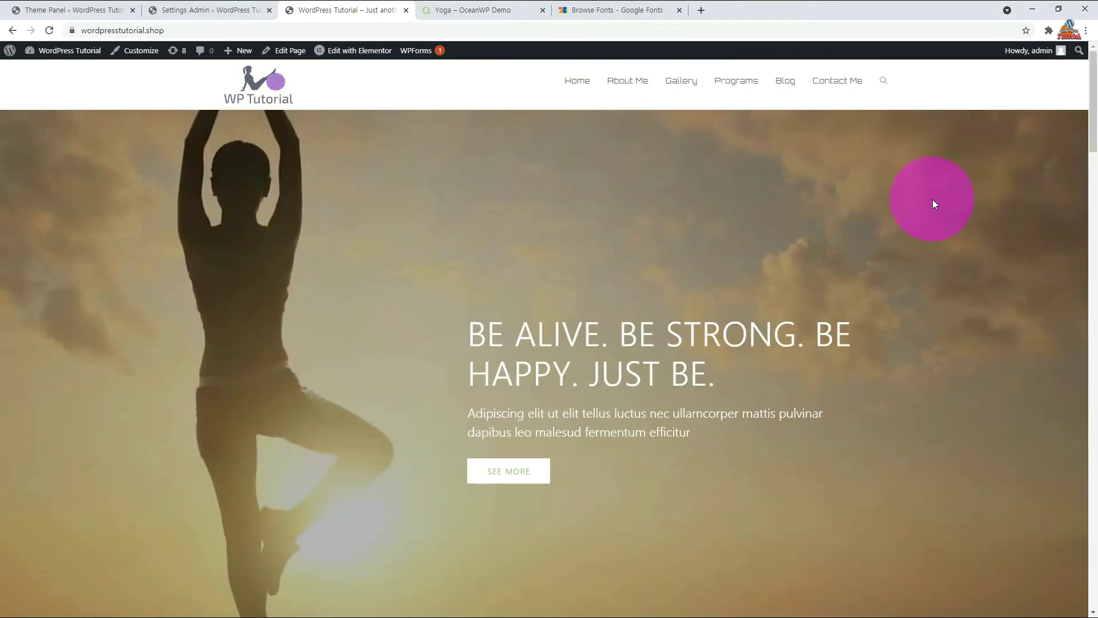
scroll(932, 200, "down", 5)
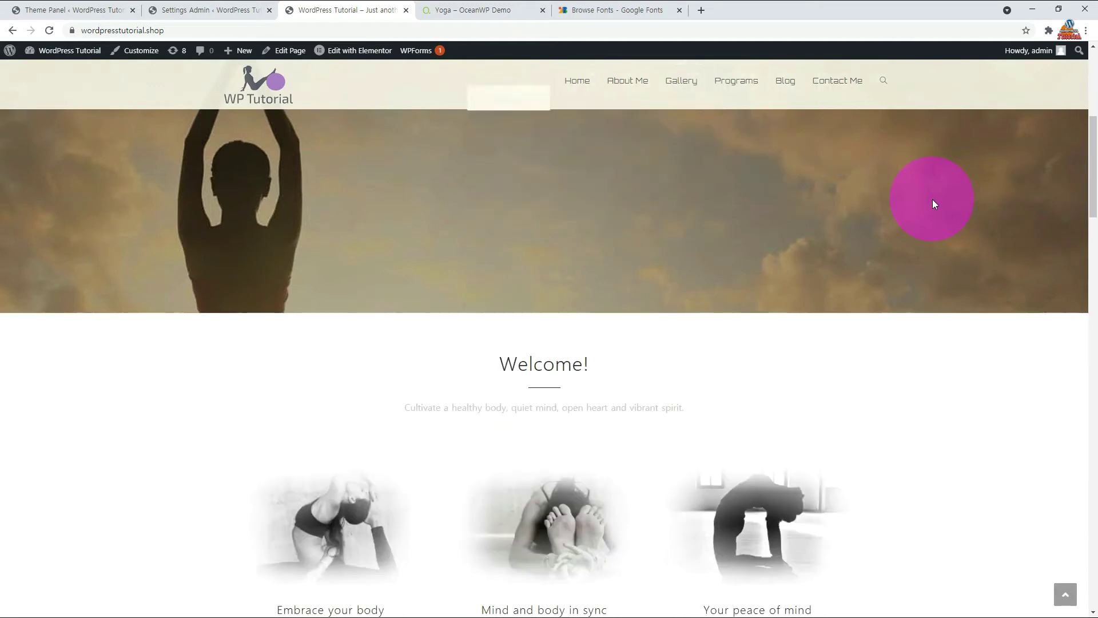
scroll(932, 200, "up", 8)
scroll(933, 200, "down", 4)
scroll(933, 200, "up", 5)
Step: Set the effect to Slide in myStickymenu's sticky menu settings, save, and check the header on the reloaded live home page
left_click(177, 10)
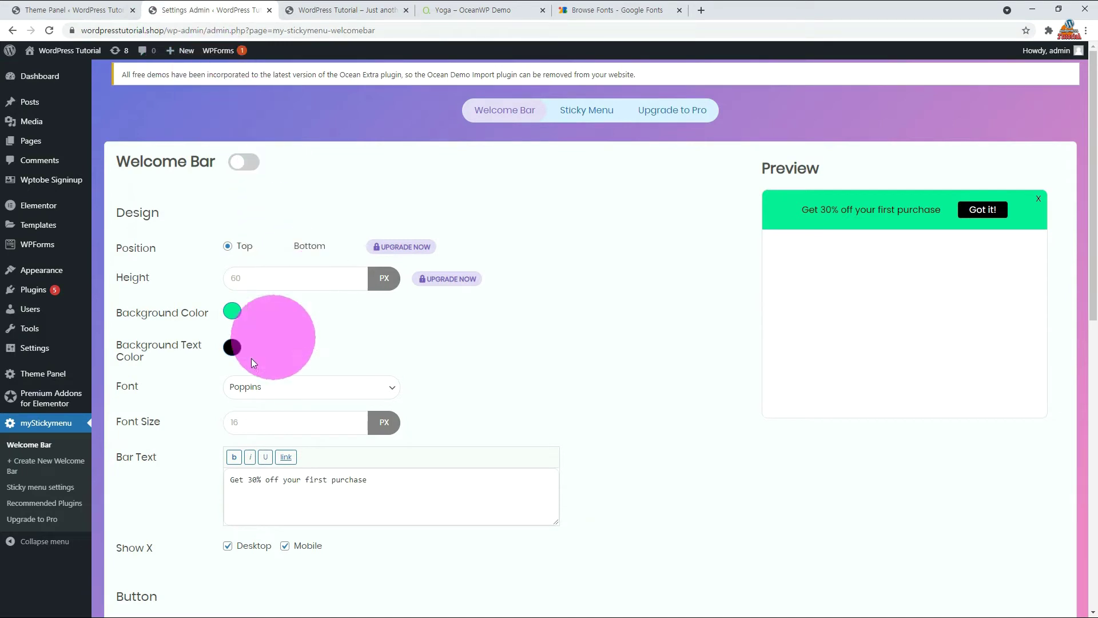
left_click(41, 488)
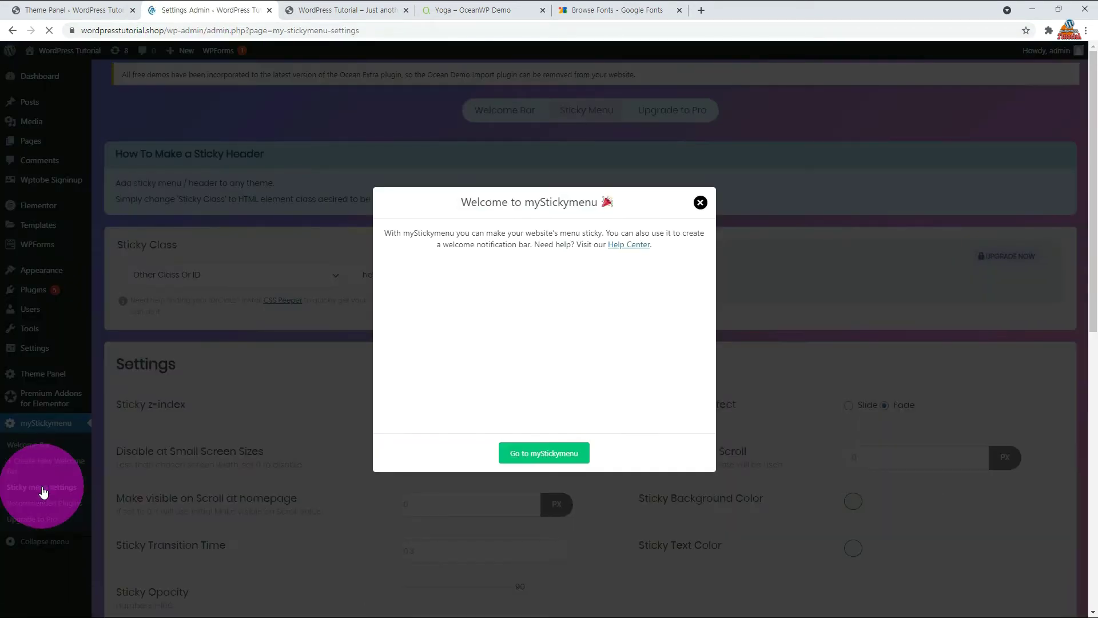
left_click(700, 203)
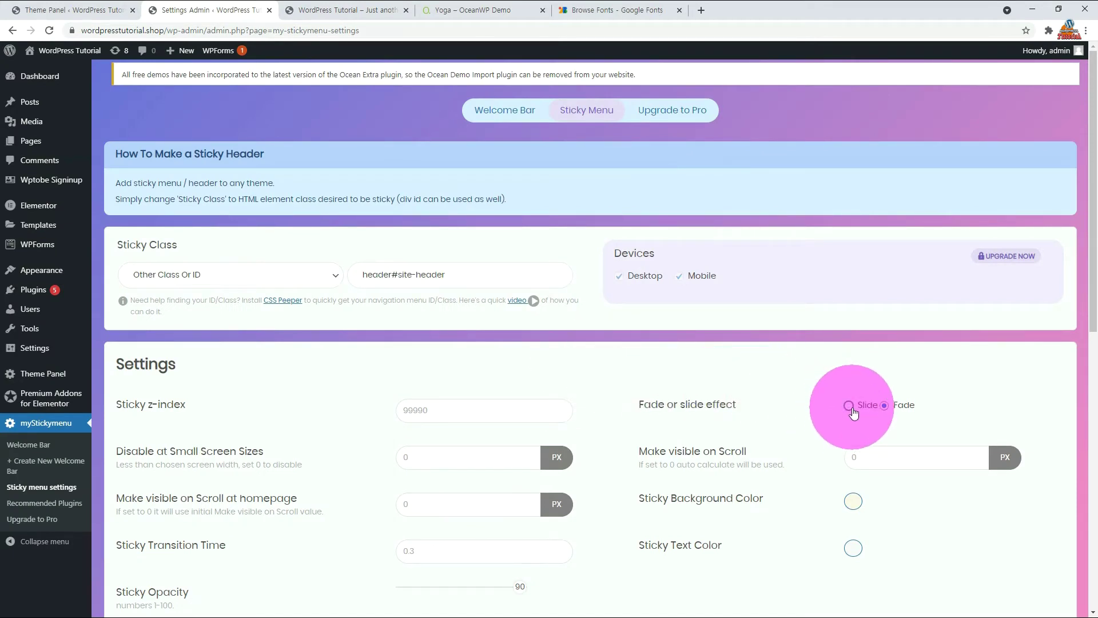
scroll(568, 378, "down", 8)
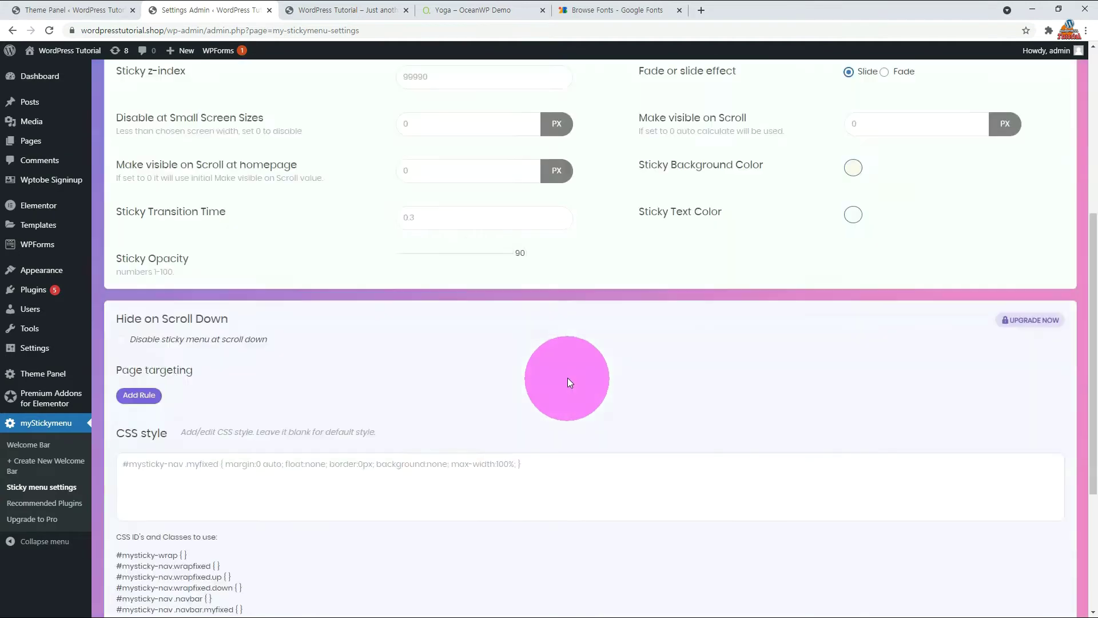
scroll(568, 378, "down", 2)
left_click(1029, 549)
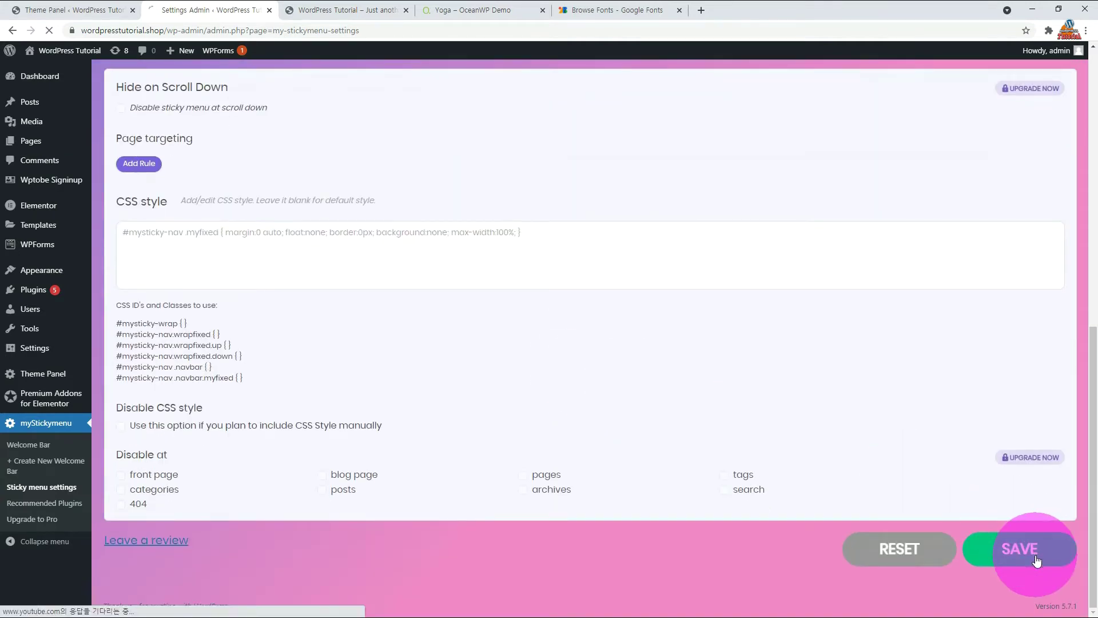
left_click(342, 9)
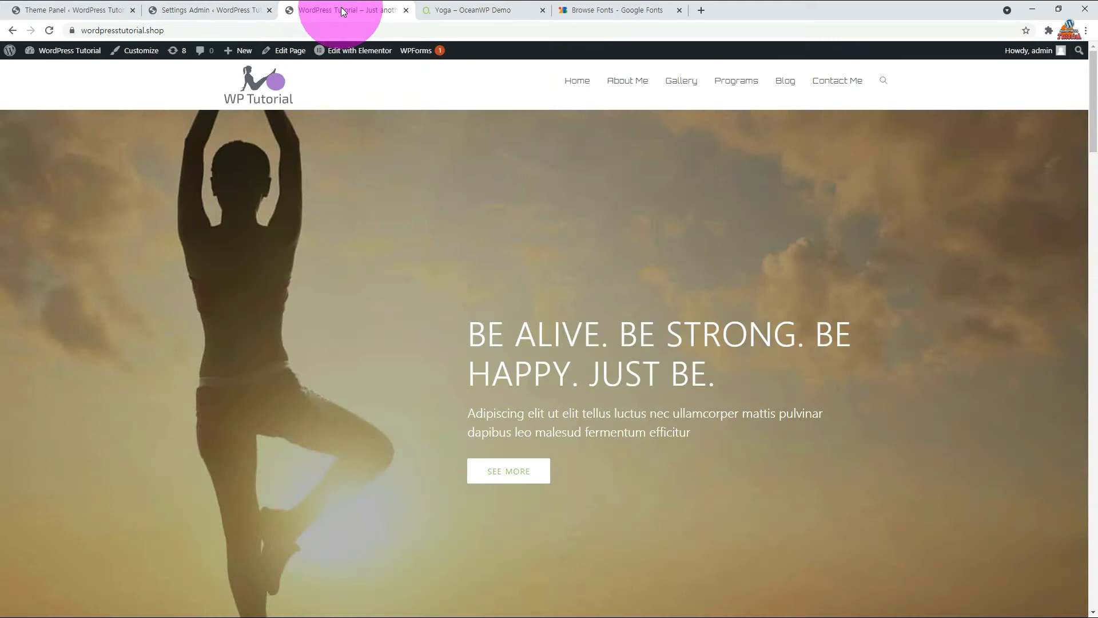
left_click(50, 30)
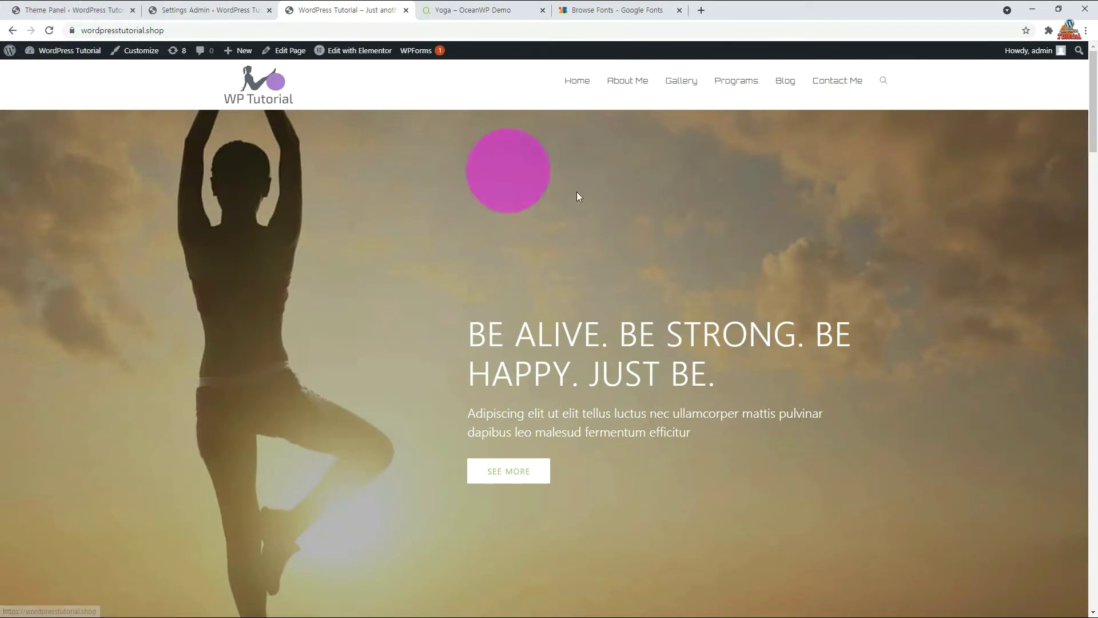
scroll(727, 174, "down", 5)
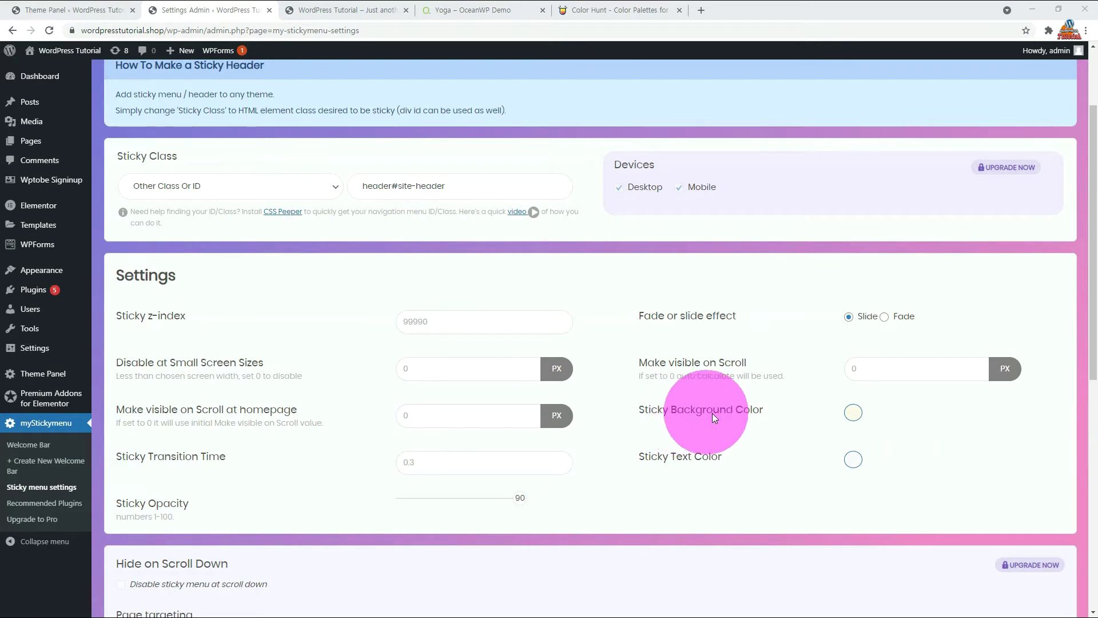
left_click_drag(677, 410, 765, 409)
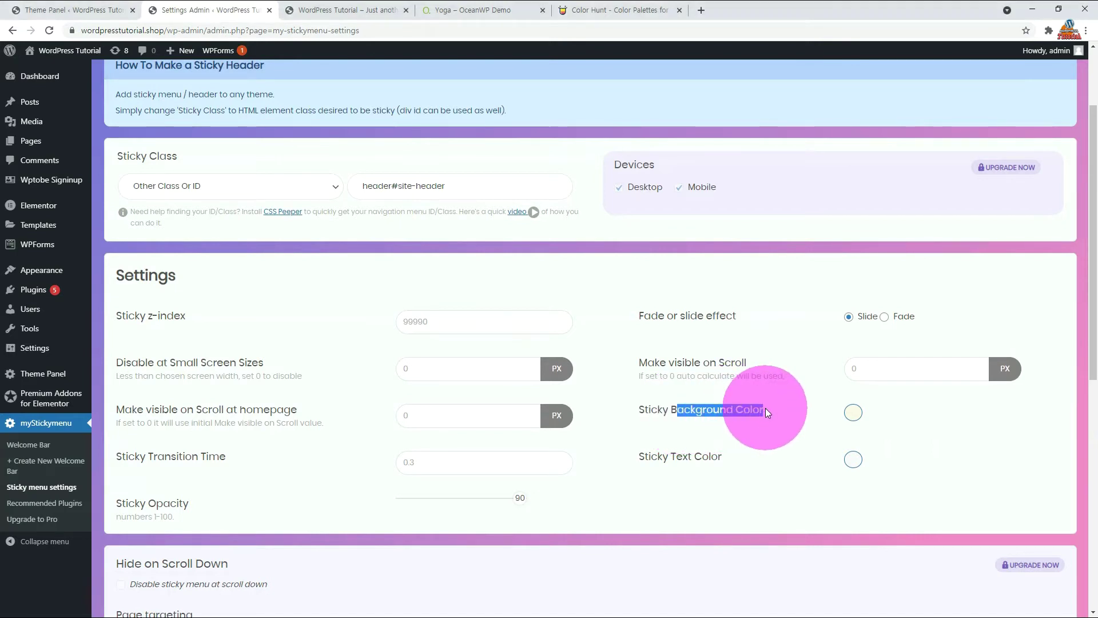
left_click_drag(668, 457, 729, 454)
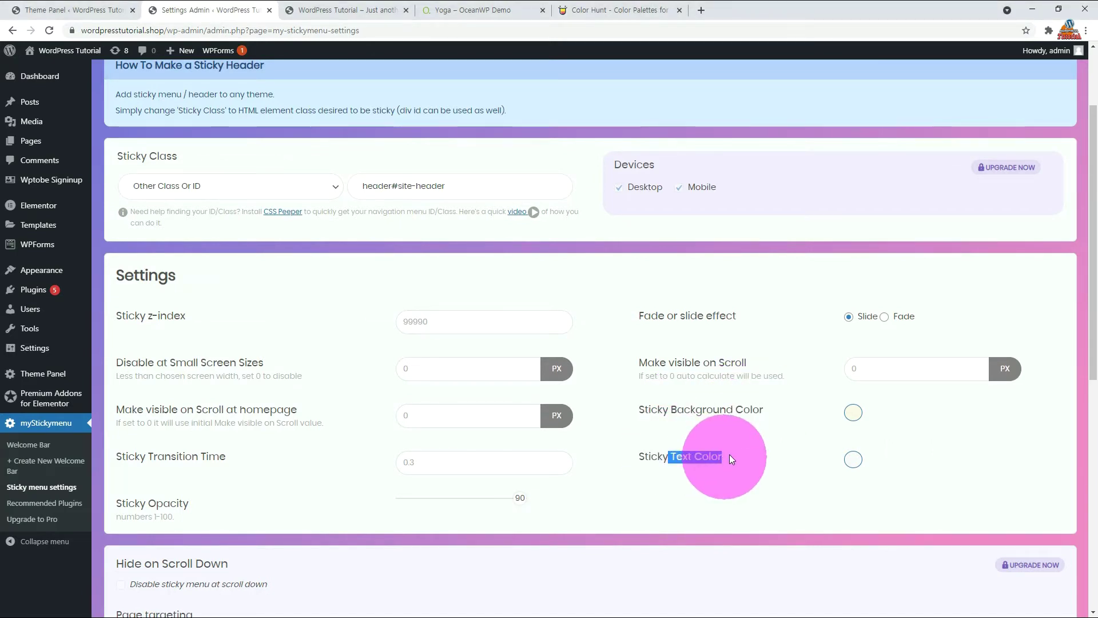
left_click(767, 439)
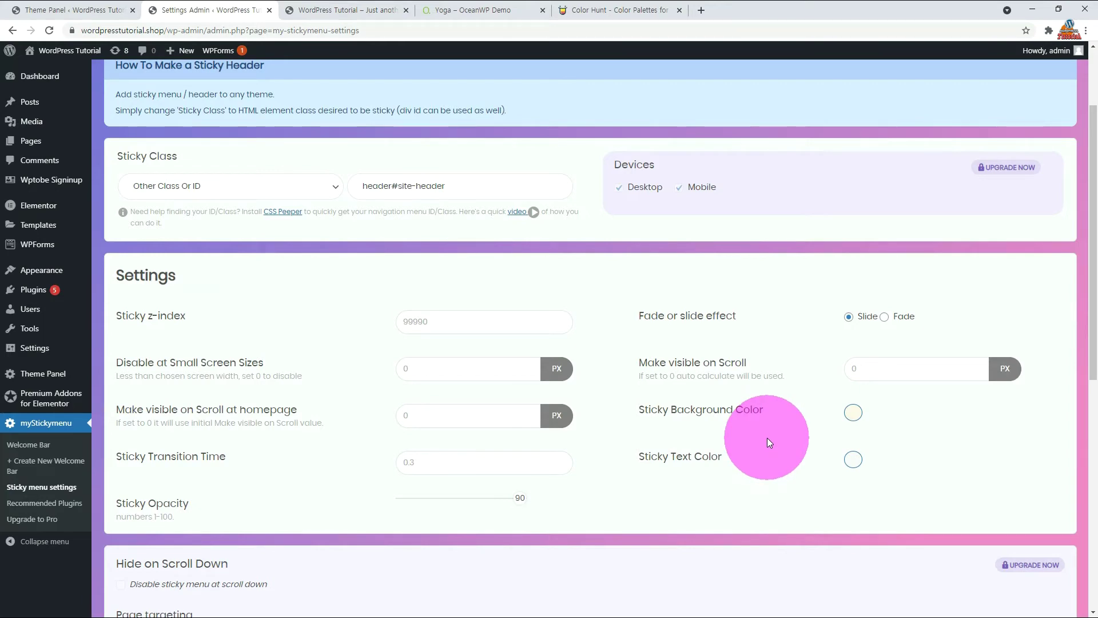
Step: Copy the near-black colour of the orange palette on Color Hunt and set it as myStickymenu's sticky background colour, #1b1a17
left_click(609, 9)
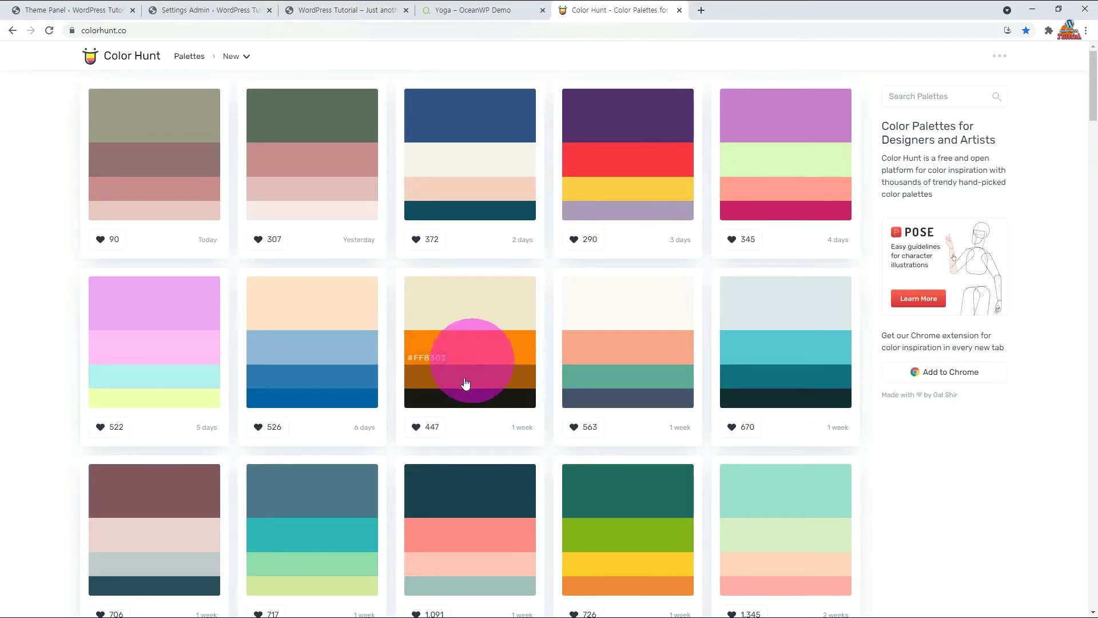
left_click(433, 407)
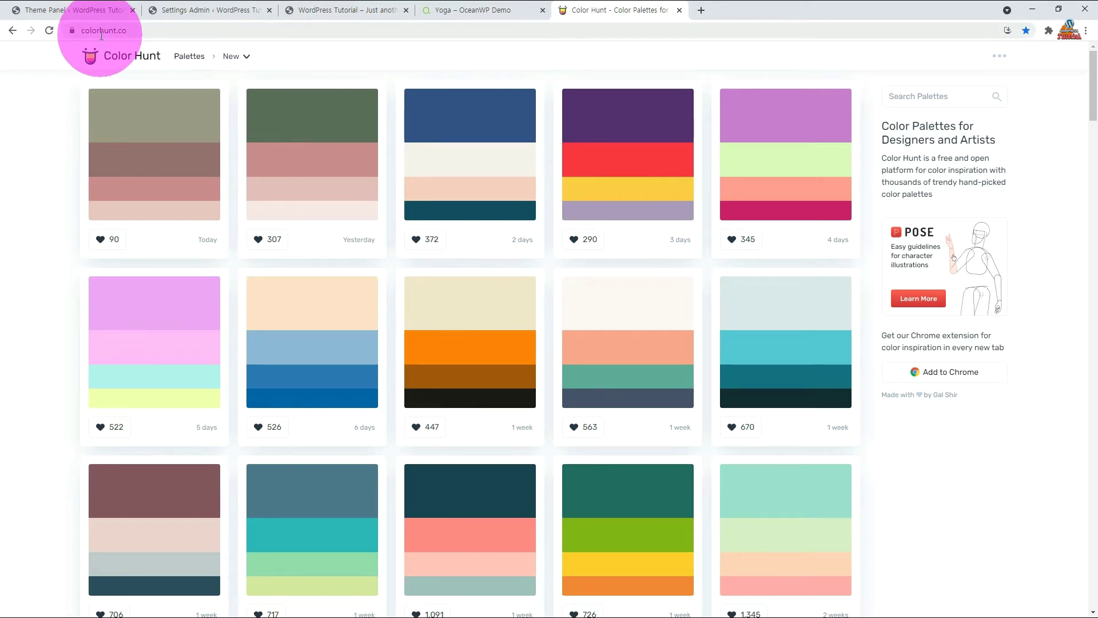
left_click(167, 9)
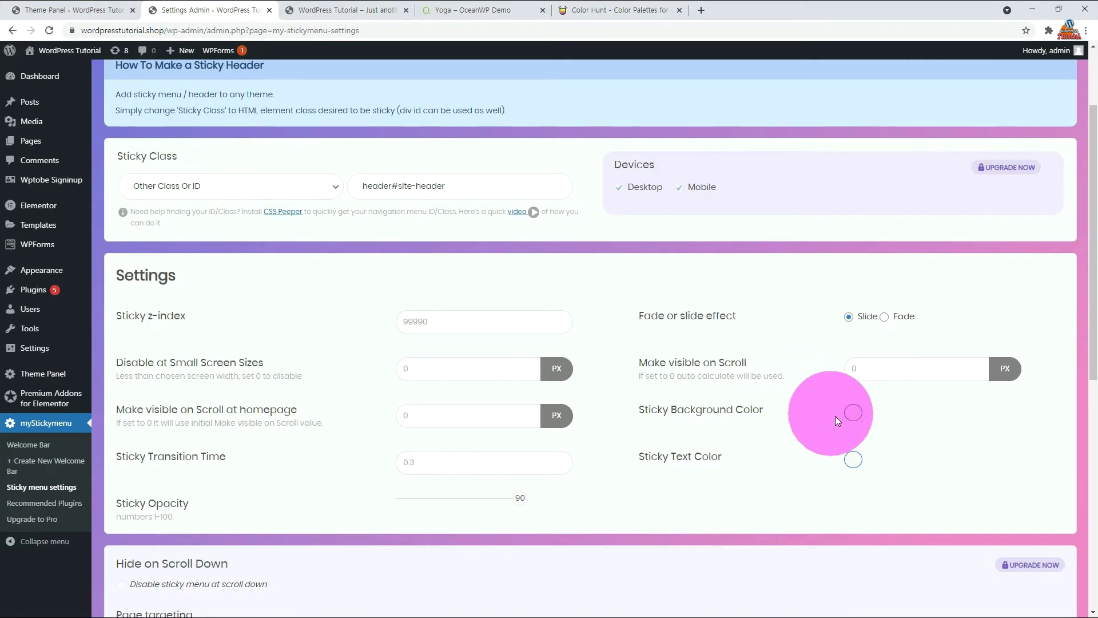
left_click(853, 414)
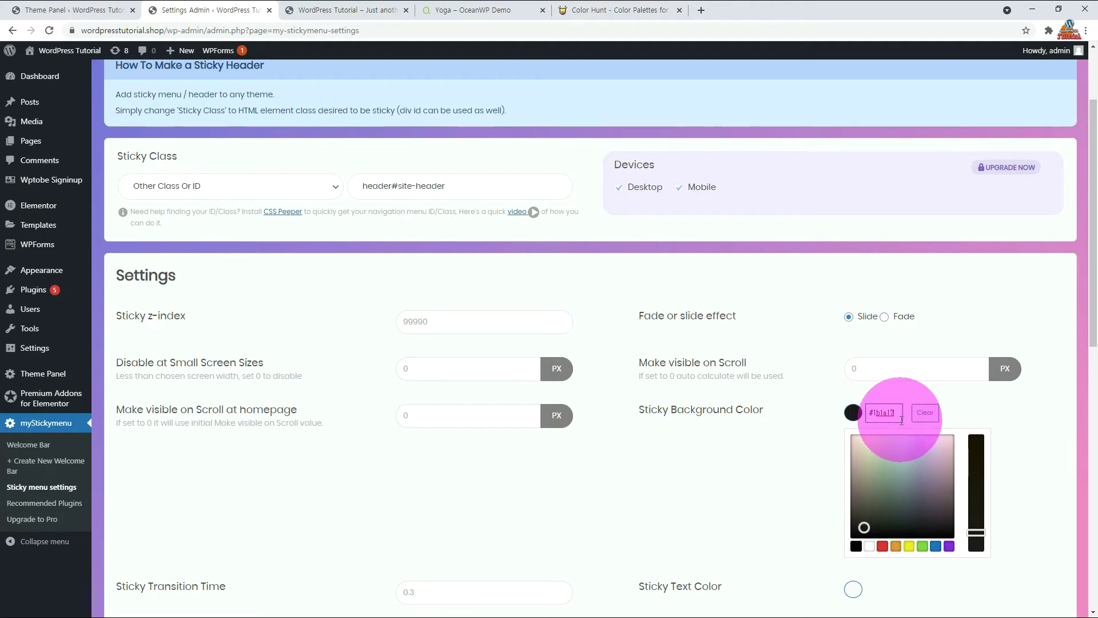
Step: Copy the cream colour from the same orange Color Hunt palette and set it as the sticky text colour
left_click(619, 12)
left_click(417, 318)
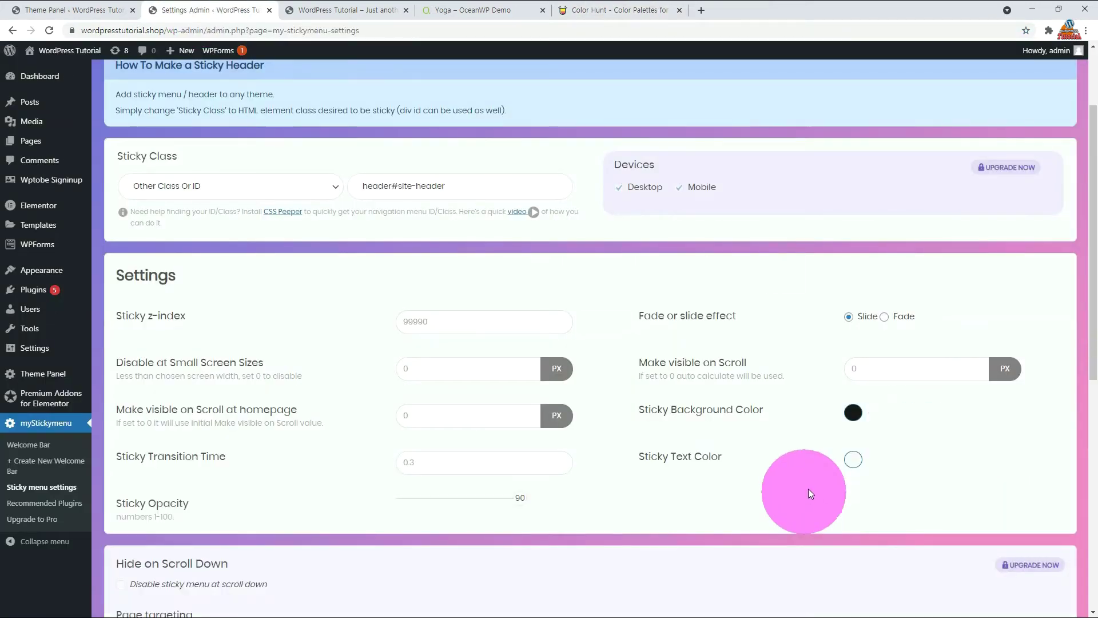
left_click(853, 459)
left_click(877, 462)
key("ctrl+v")
left_click(814, 482)
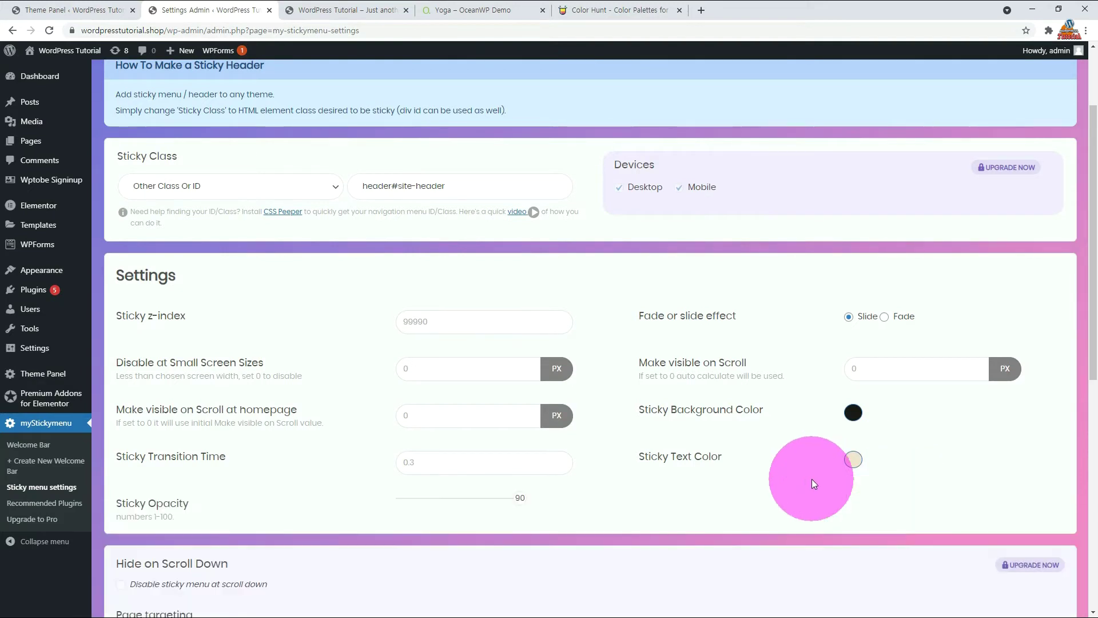
Step: Examine the sticky header's dark background and cream text while scrolling through the live home page
left_click(348, 10)
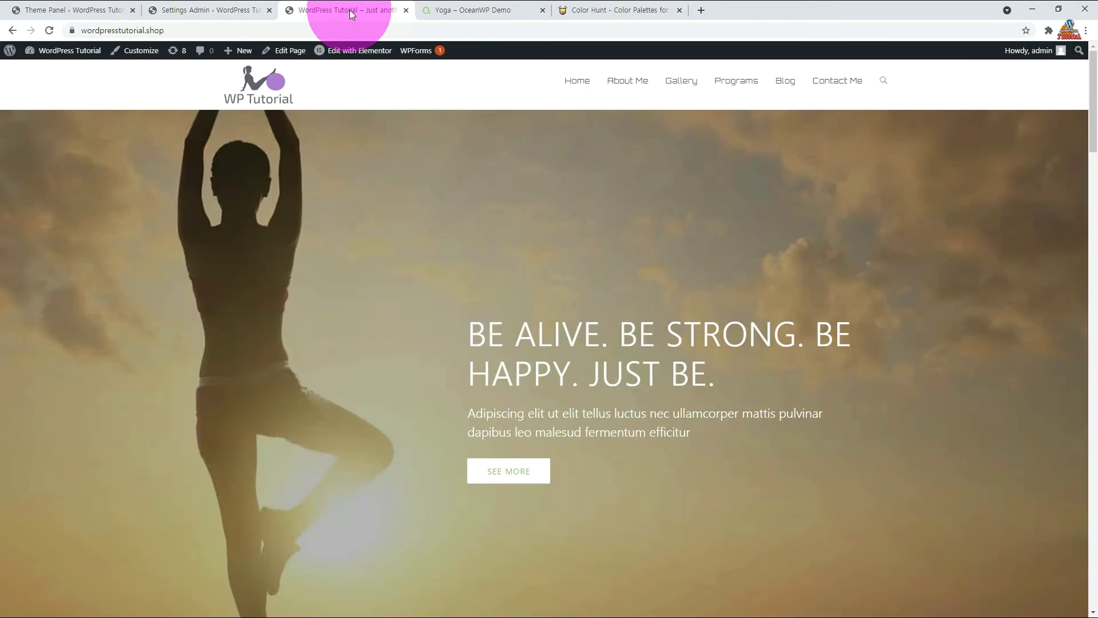
scroll(960, 122, "down", 4)
scroll(951, 146, "down", 4)
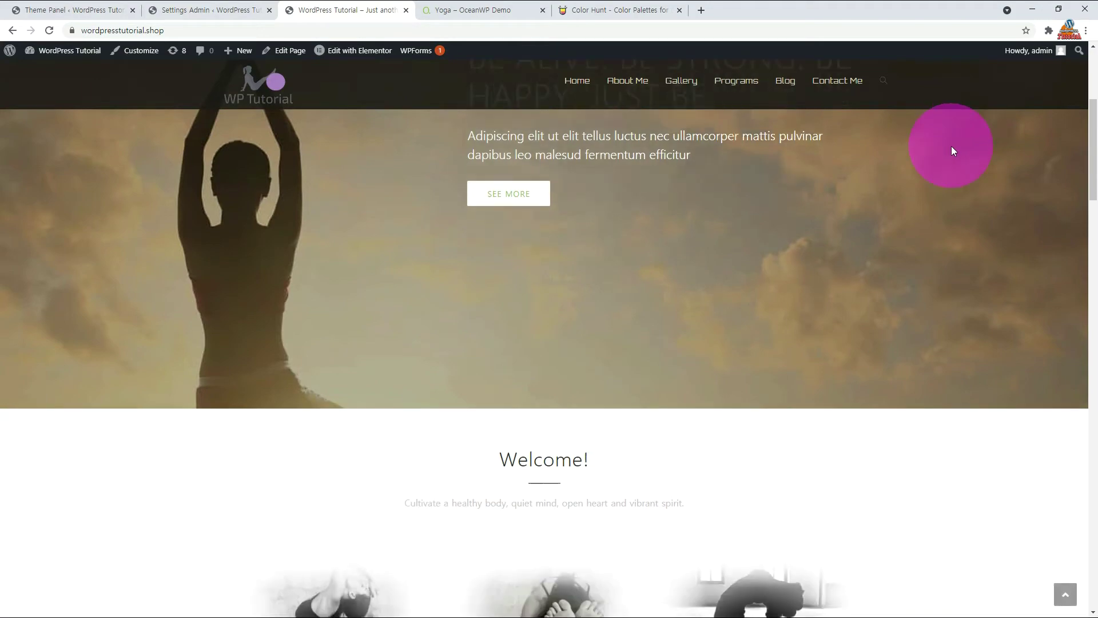
scroll(951, 151, "down", 15)
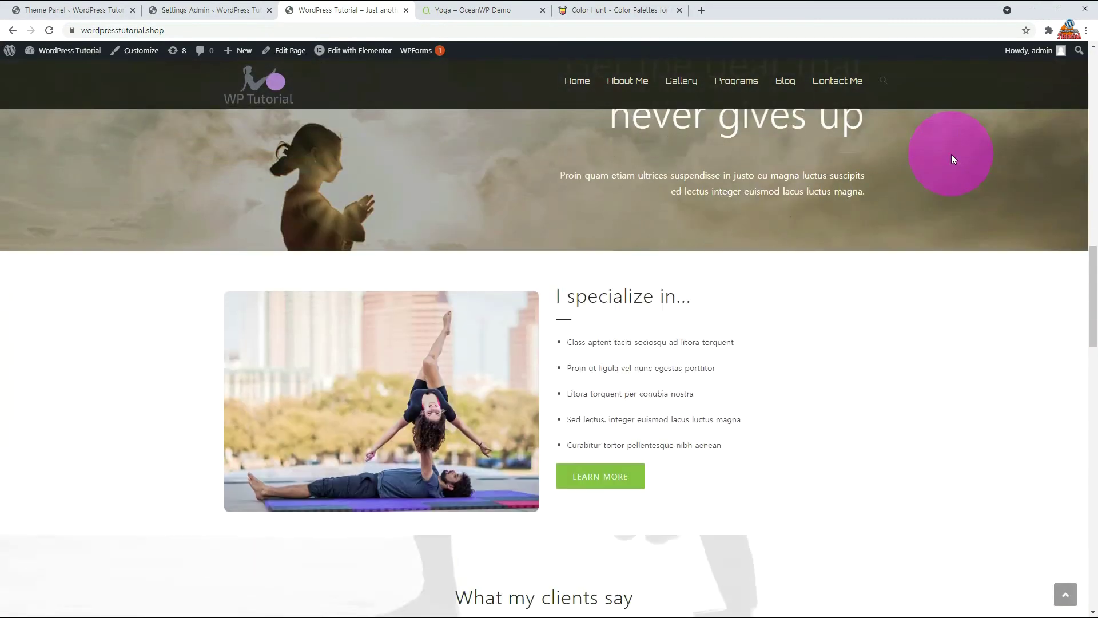
scroll(952, 153, "down", 8)
scroll(938, 147, "up", 20)
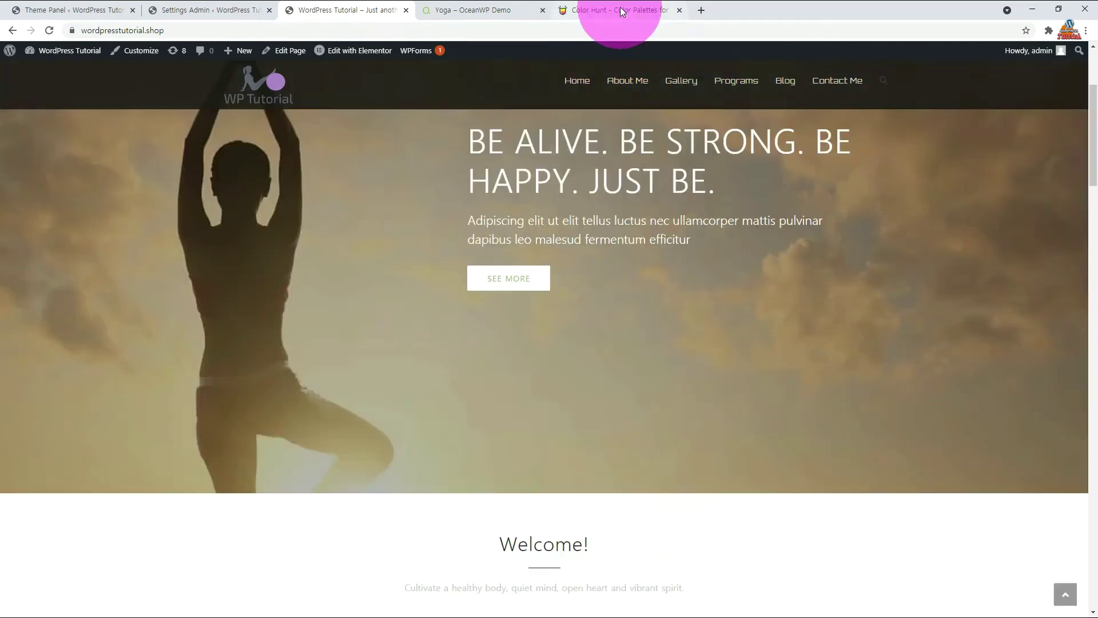
Step: Replace the sticky background colour with the pale blue-grey of Color Hunt's teal palette
left_click(622, 12)
left_click(223, 11)
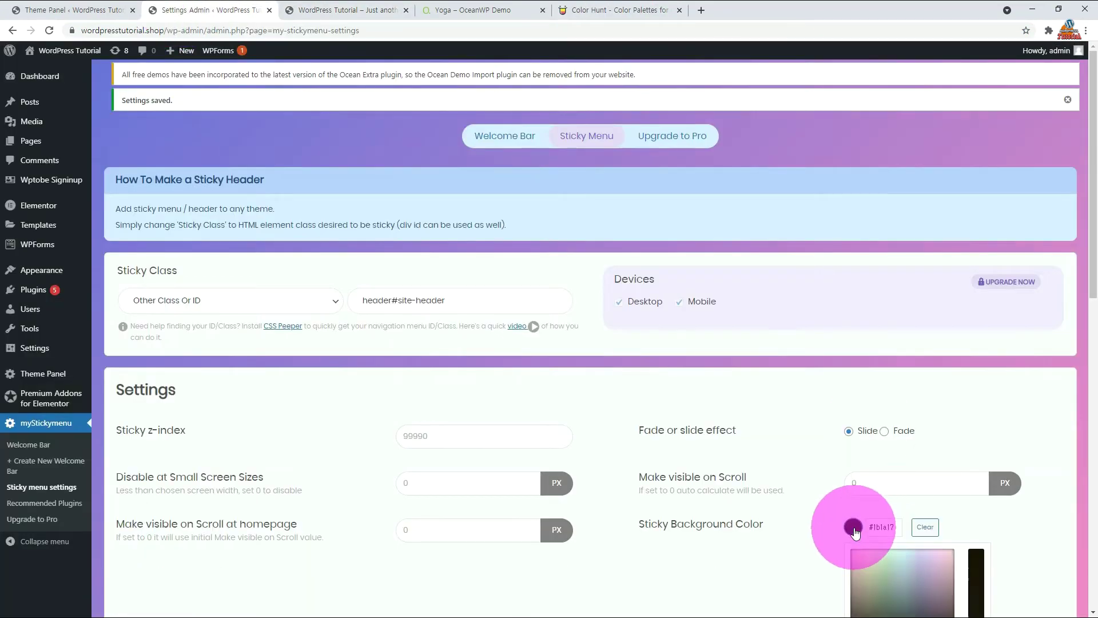
left_click(805, 552)
Step: Copy the darkest teal from the same Color Hunt palette, set it as the sticky text colour, and save the settings
scroll(799, 554, "down", 1)
left_click(622, 11)
left_click(766, 405)
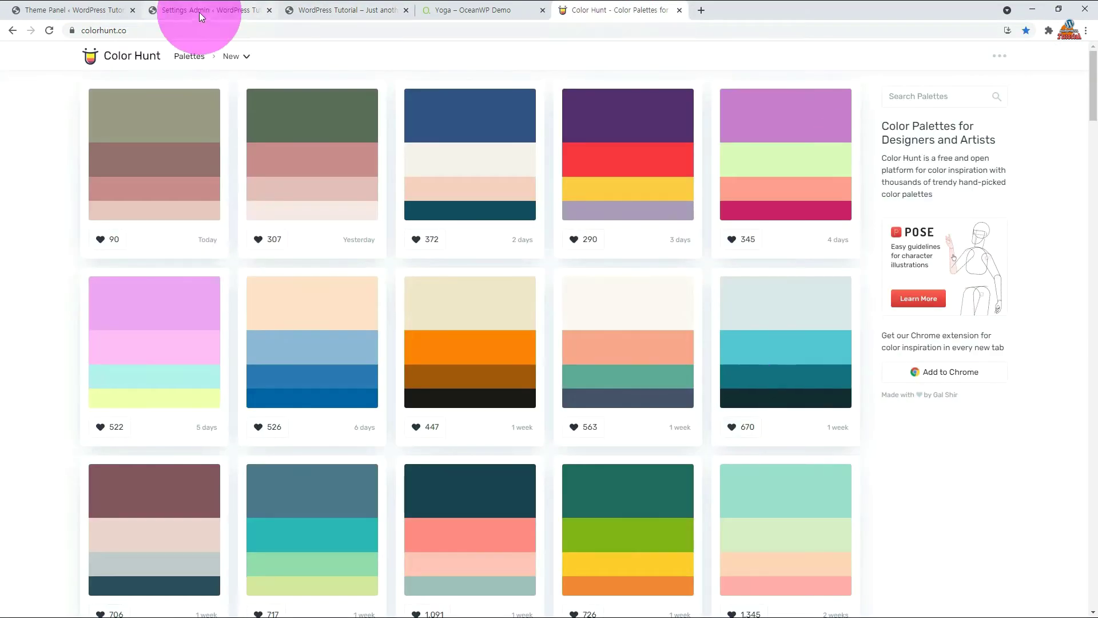
left_click(223, 10)
left_click(852, 516)
left_click(871, 523)
key("ctrl+v")
scroll(857, 538, "down", 15)
left_click(1030, 552)
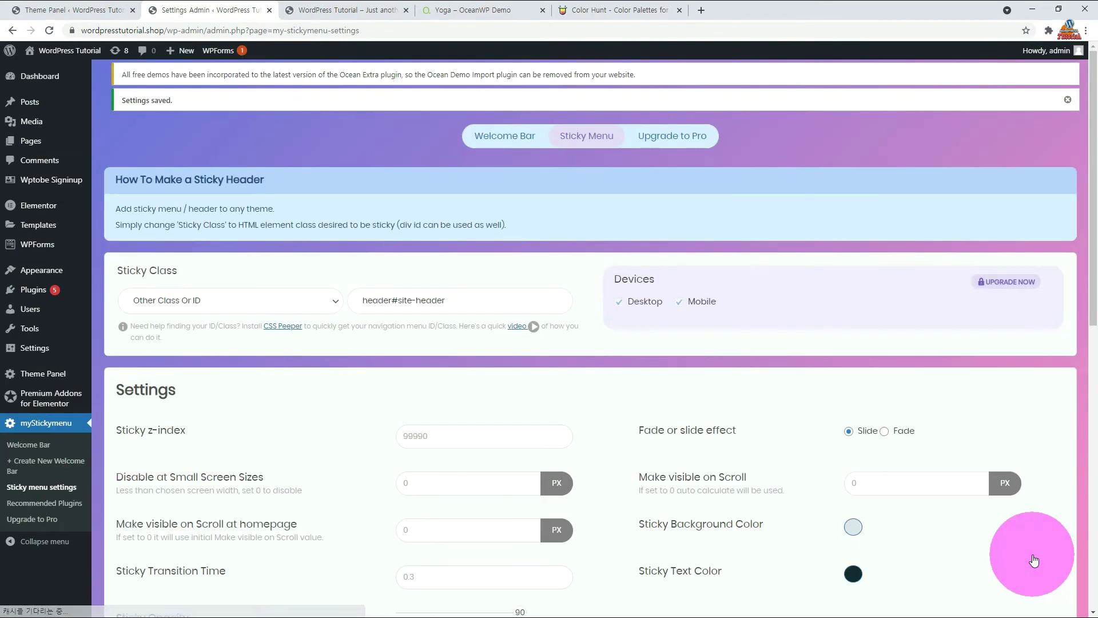
Step: Examine the sticky header's pale background and dark text while scrolling down and back up the live home page
left_click(335, 11)
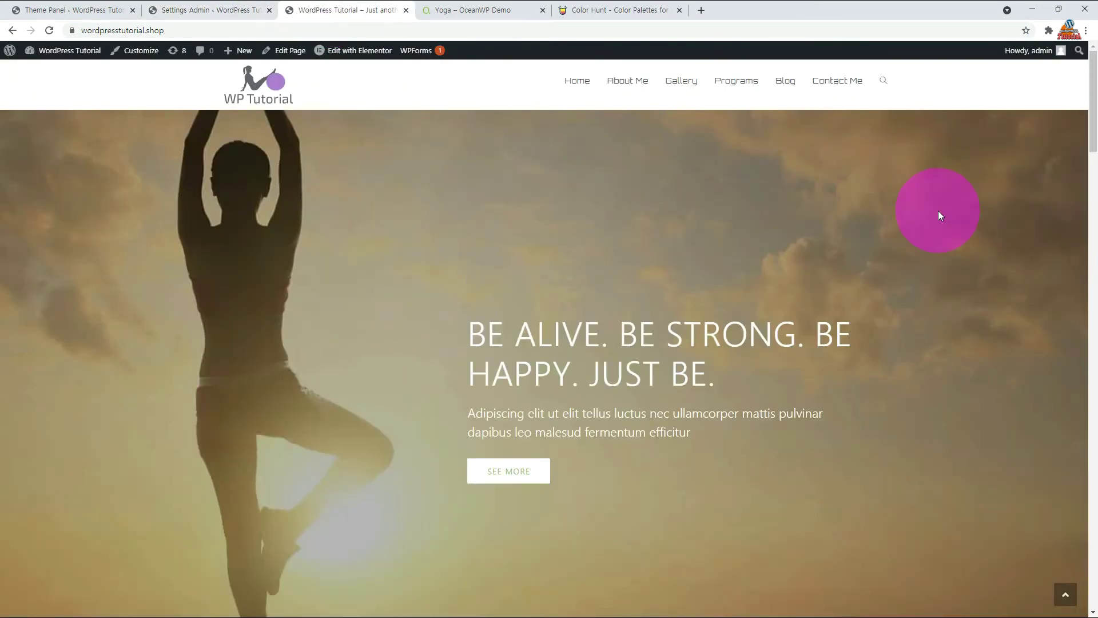
scroll(939, 215, "down", 3)
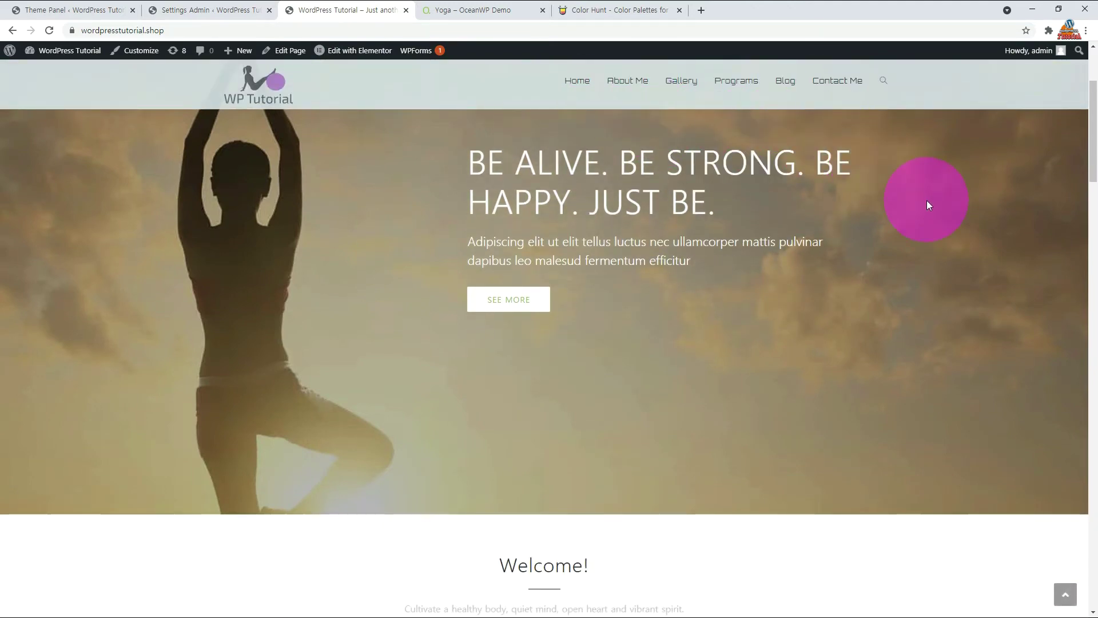
scroll(927, 206, "down", 15)
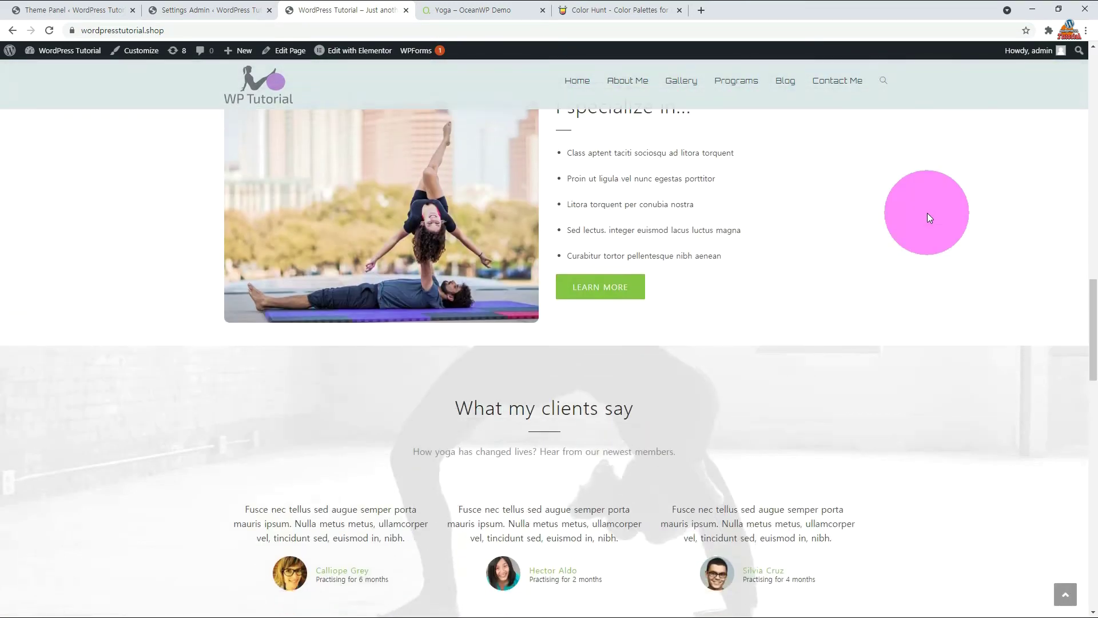
scroll(928, 214, "down", 1)
scroll(927, 213, "up", 16)
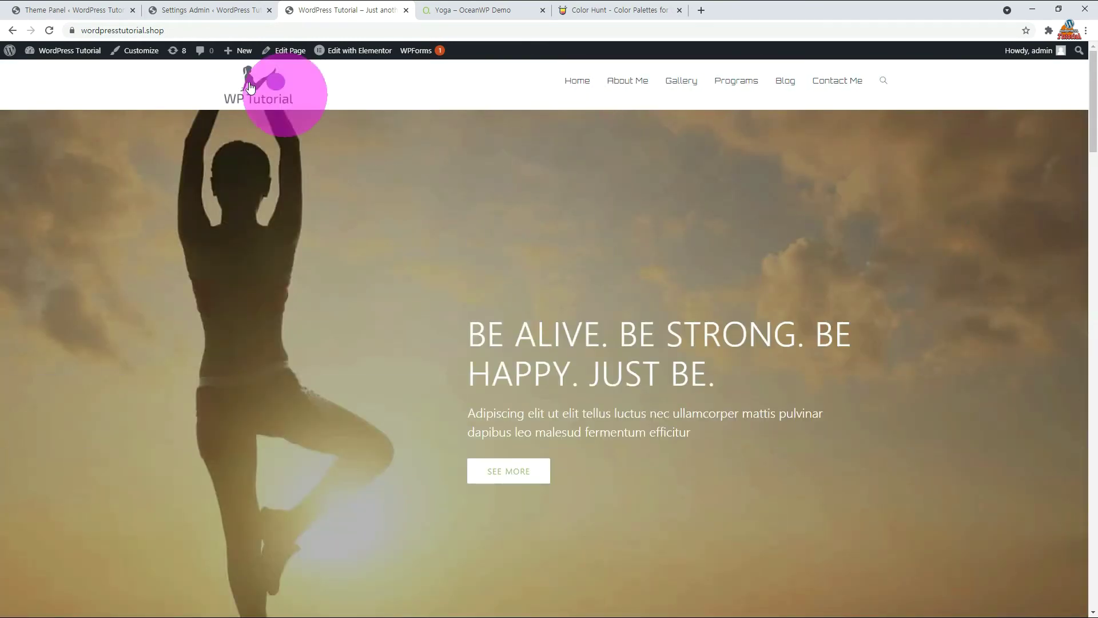
Step: Try a sticky opacity of 95 in myStickymenu, reduce it to 51, and save the settings
left_click(192, 9)
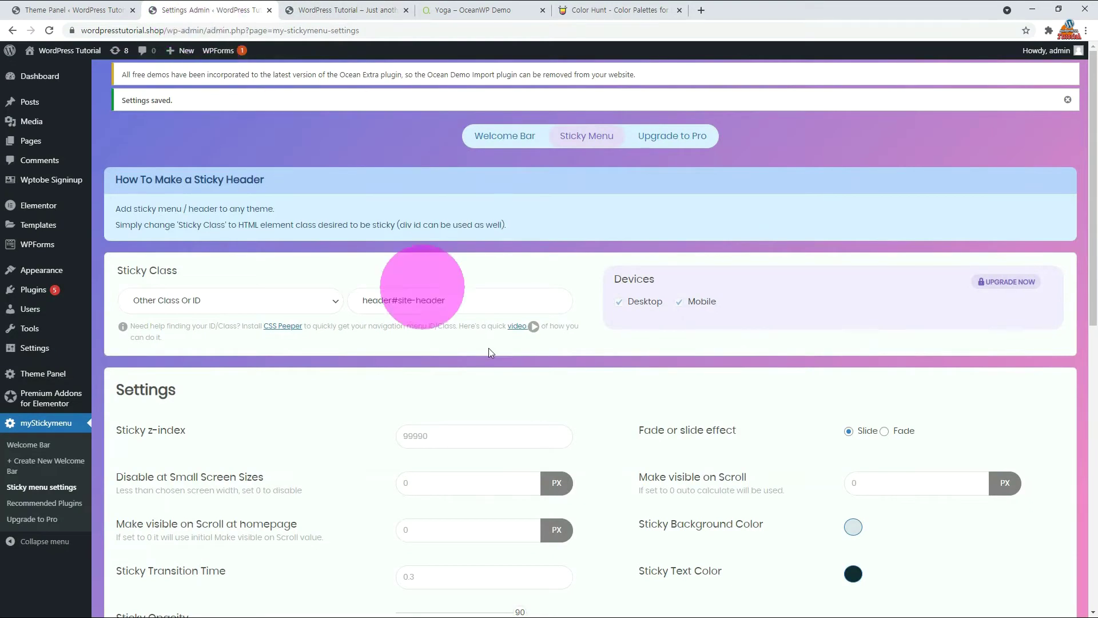
scroll(622, 406, "down", 1)
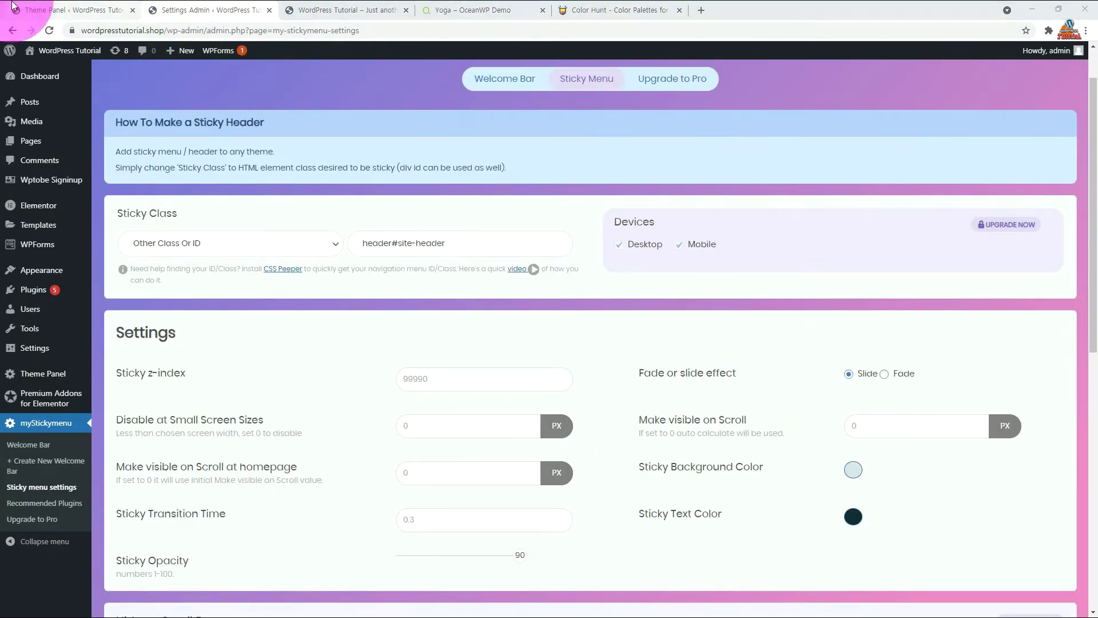
left_click_drag(517, 554, 525, 562)
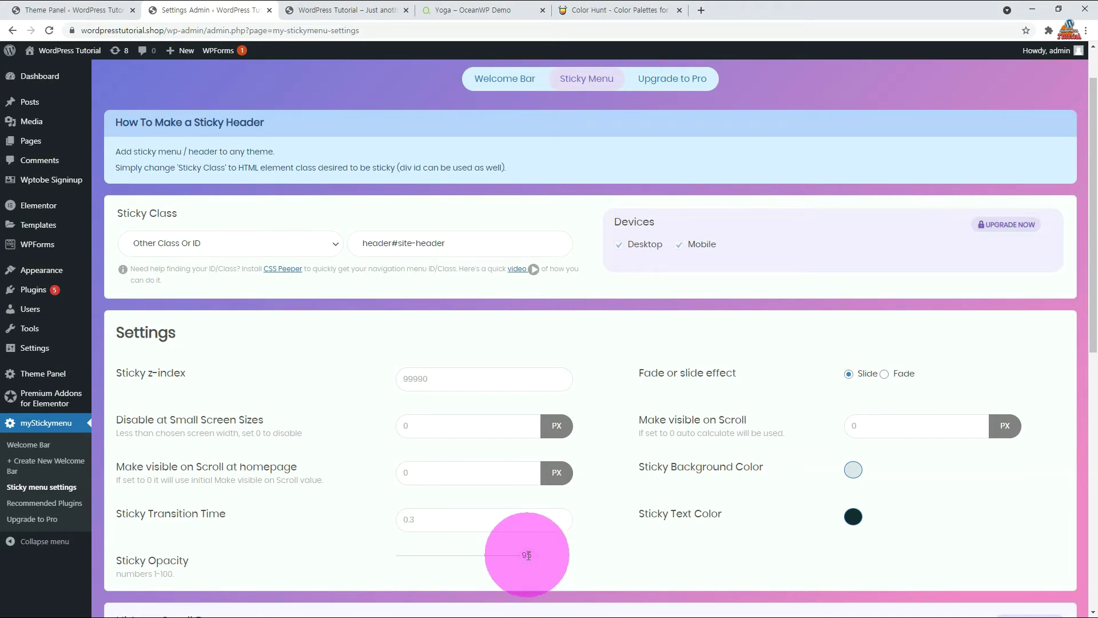
scroll(528, 555, "down", 1)
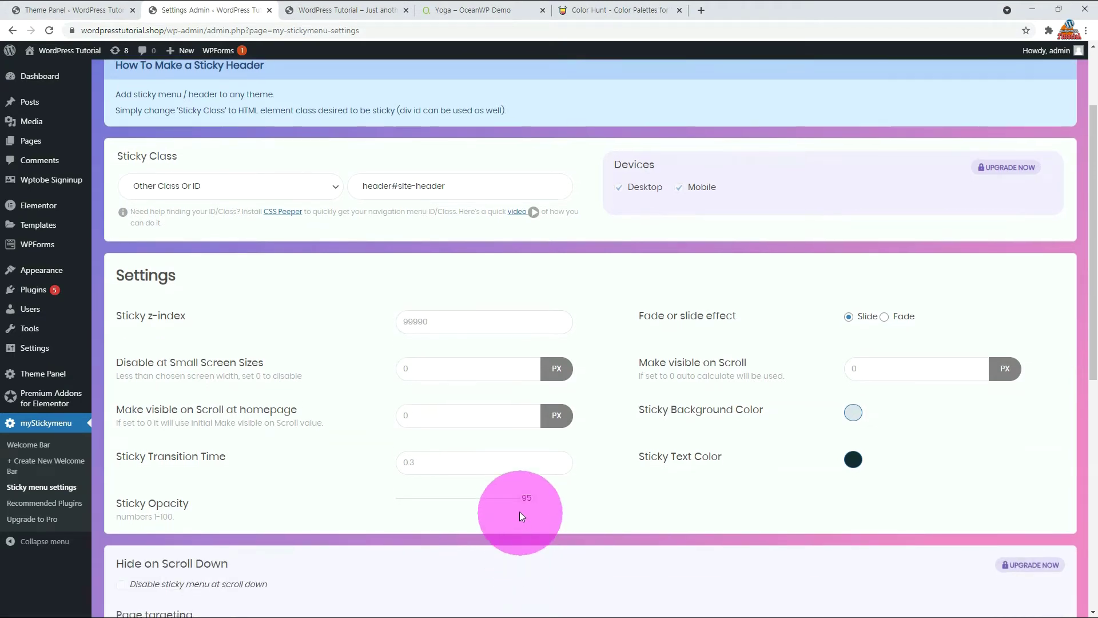
left_click_drag(510, 498, 467, 499)
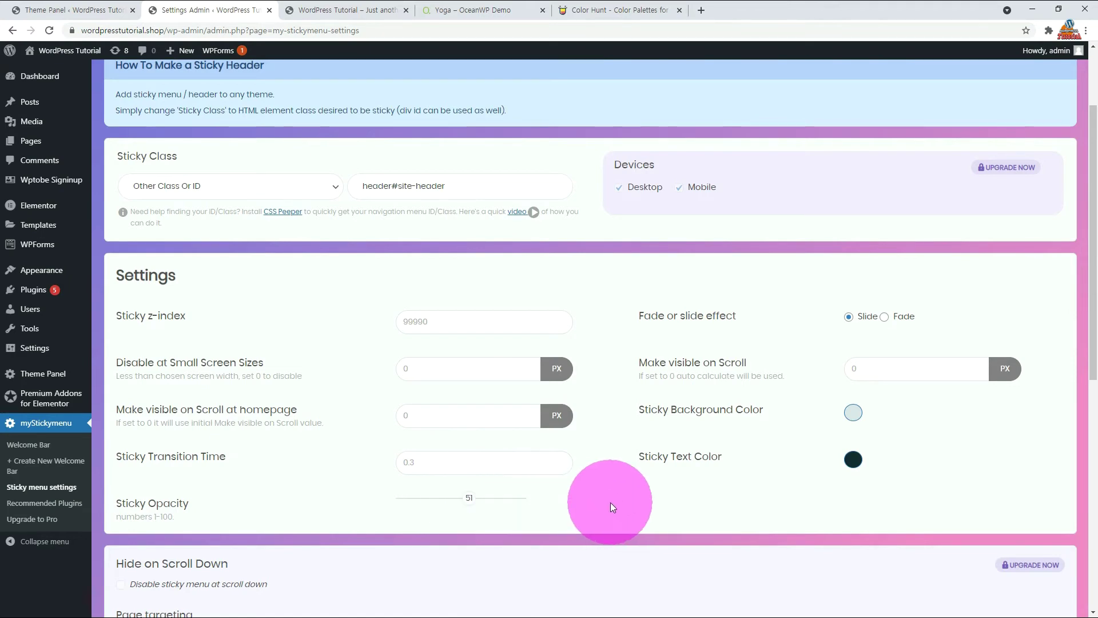
scroll(608, 505, "down", 8)
left_click(1013, 561)
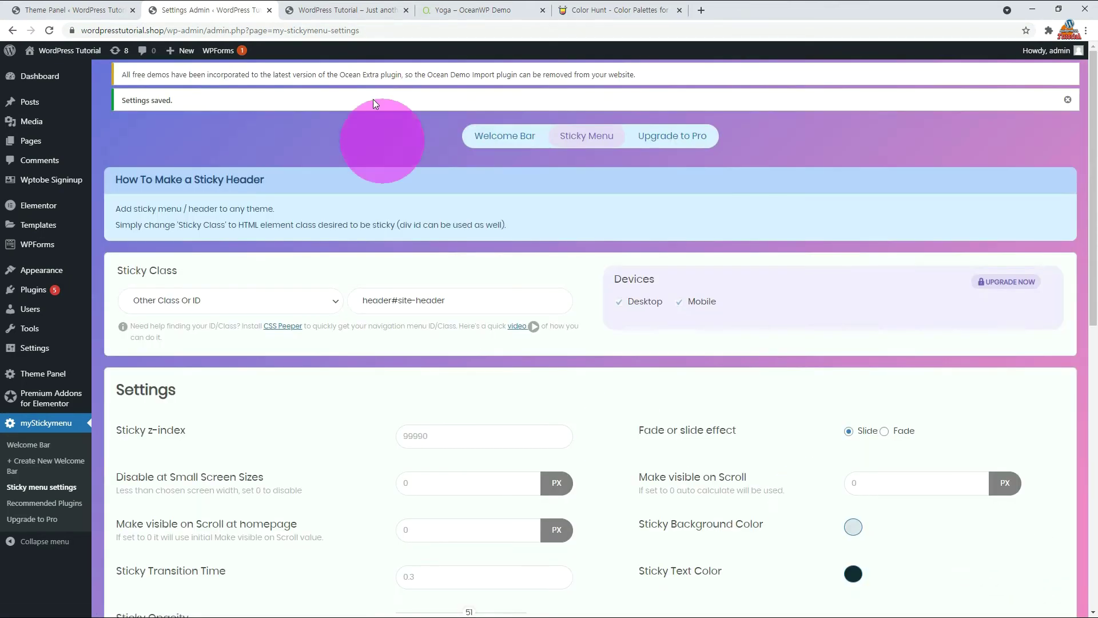
Step: Check the header's transparency at the reduced opacity while scrolling through the live home page
left_click(348, 12)
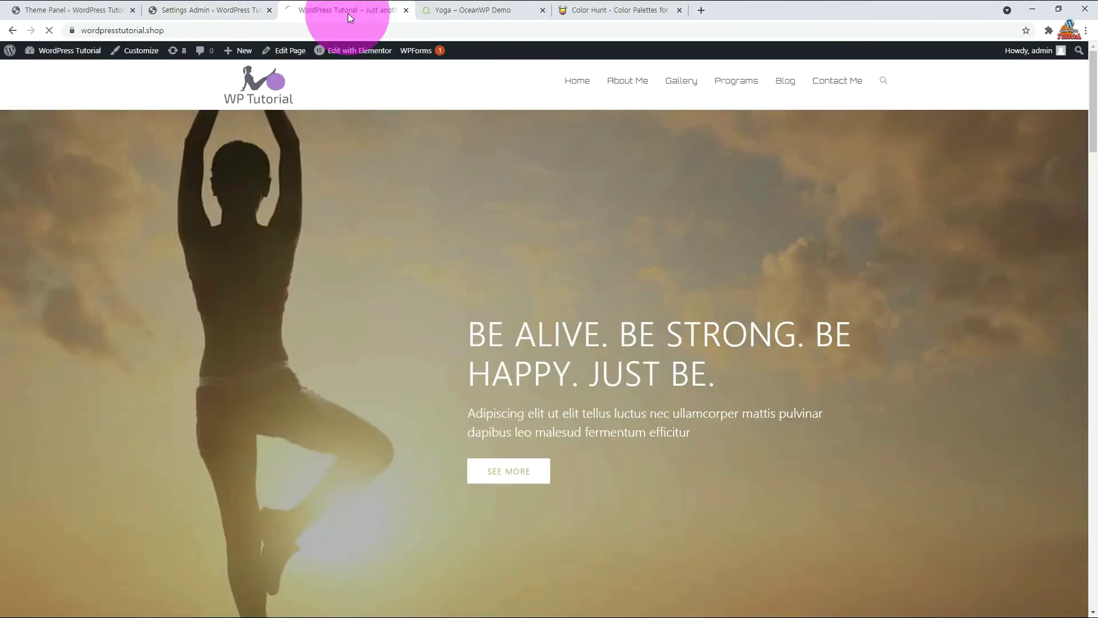
scroll(502, 140, "down", 3)
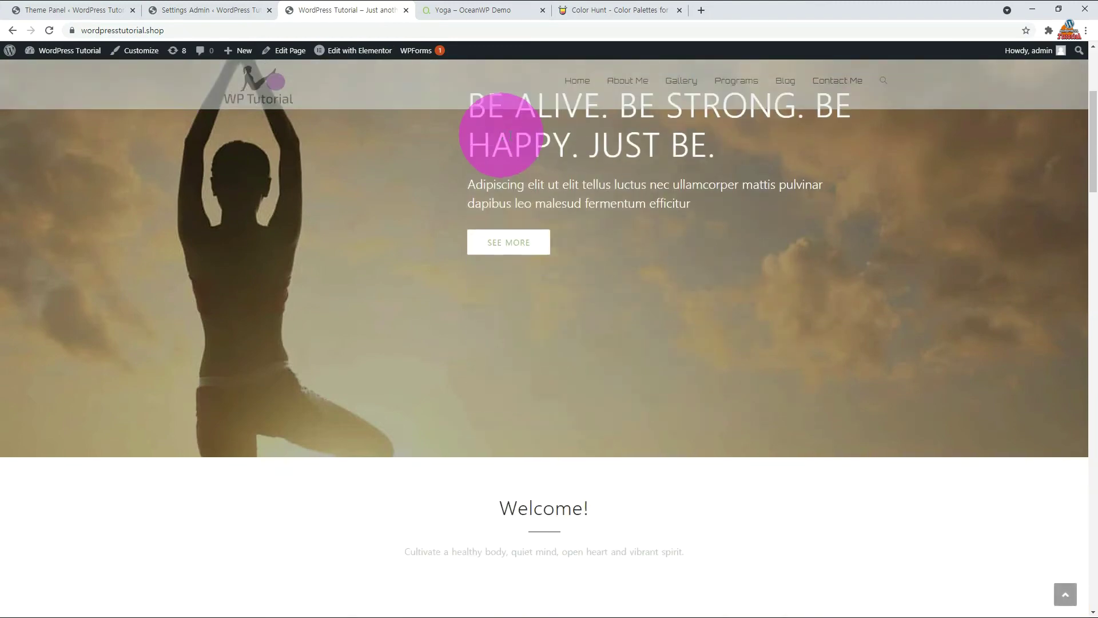
scroll(887, 208, "down", 3)
scroll(880, 197, "up", 2)
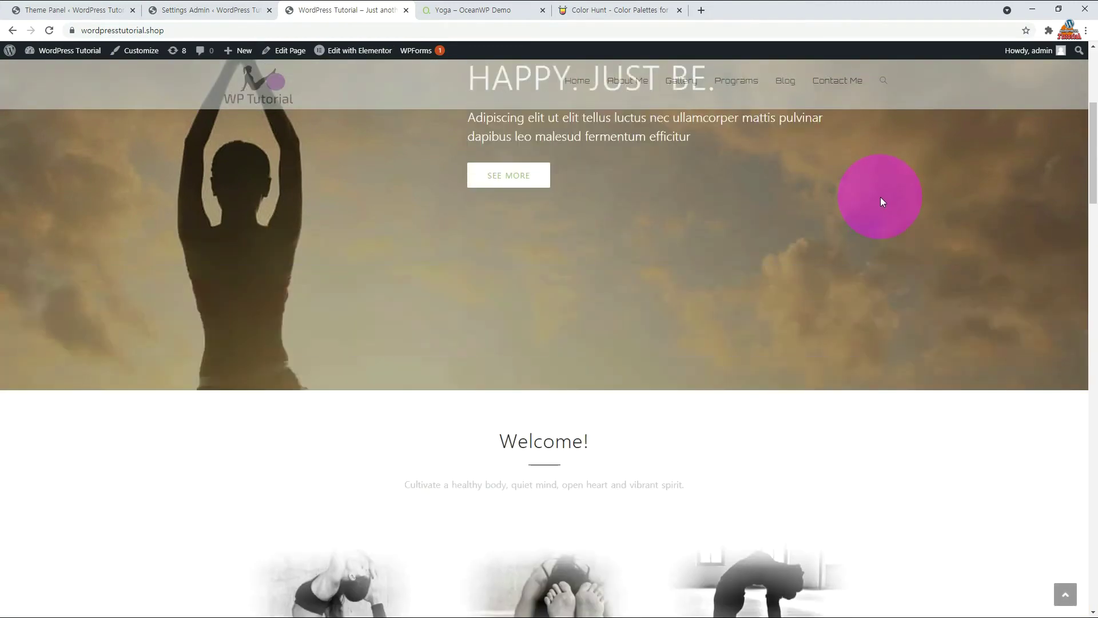
scroll(880, 196, "down", 3)
scroll(880, 196, "down", 10)
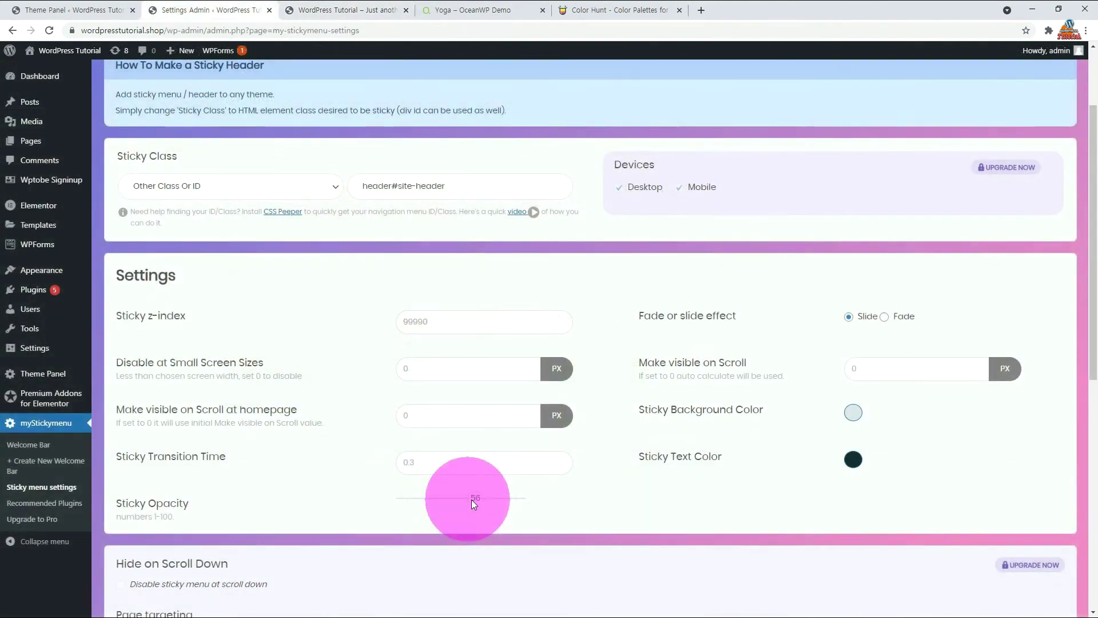
Step: Set the sticky opacity to 82, save, and check the header while scrolling through the live home page
left_click_drag(472, 499, 502, 500)
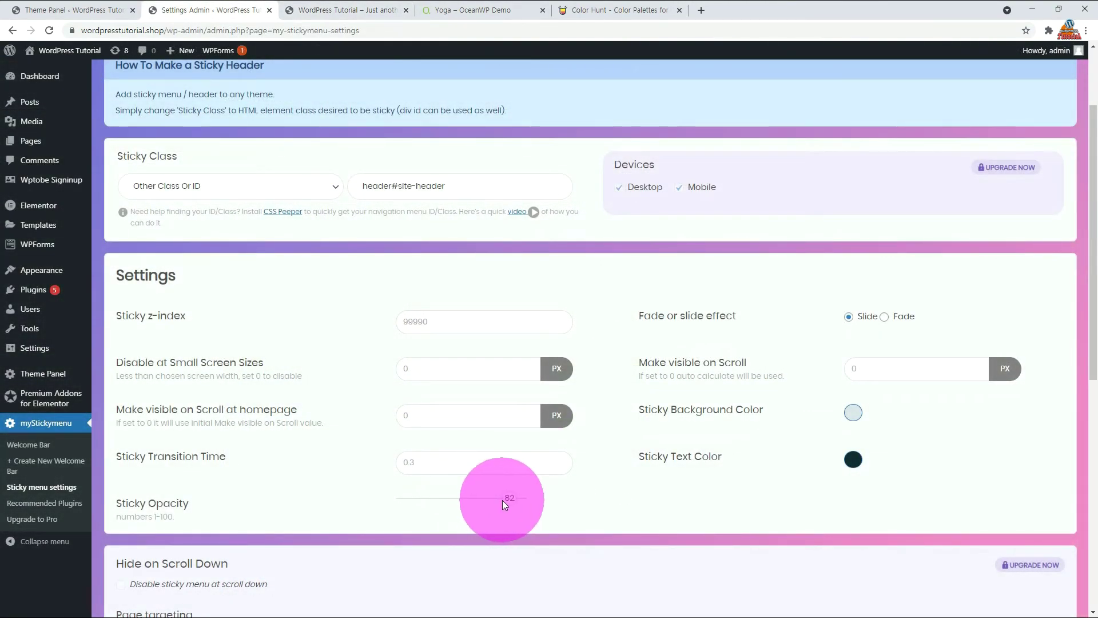
scroll(503, 500, "down", 8)
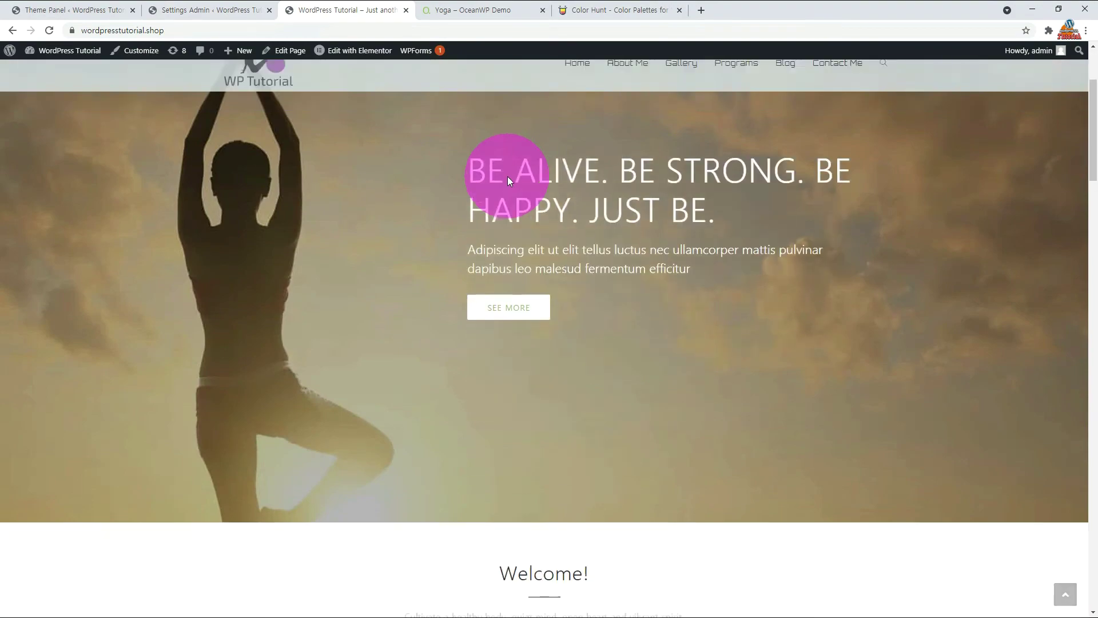
scroll(506, 177, "down", 9)
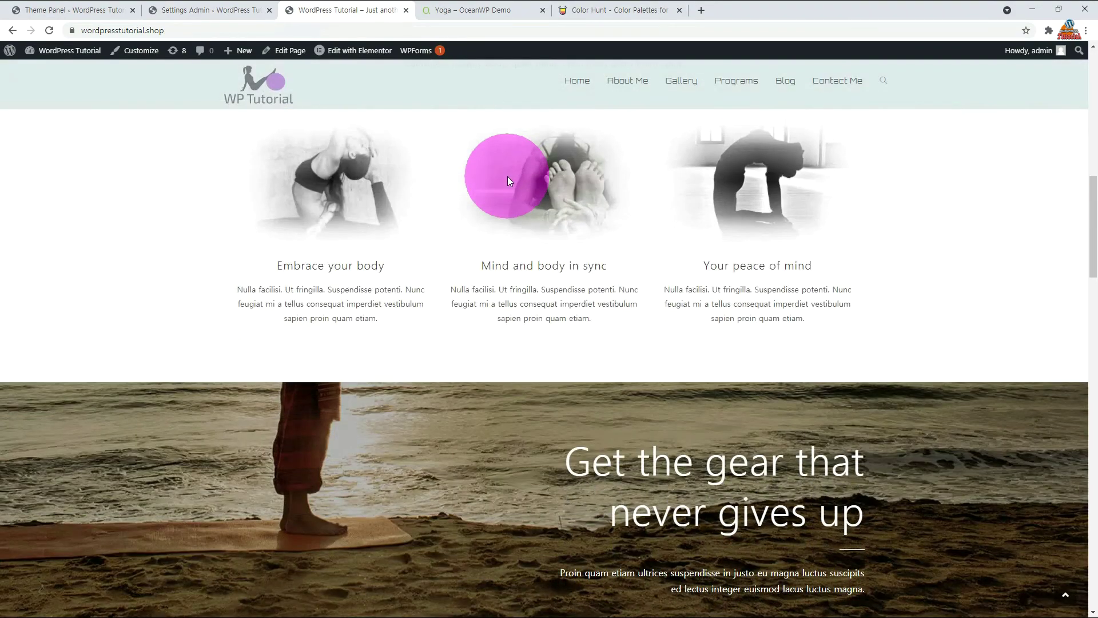
scroll(965, 181, "down", 6)
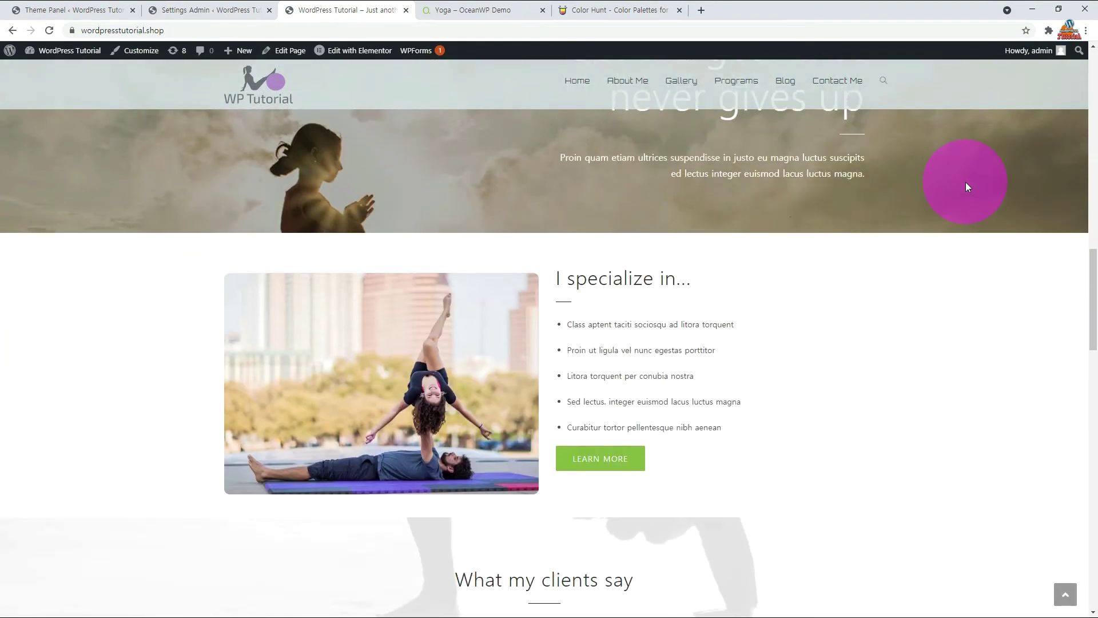
scroll(965, 181, "up", 6)
scroll(964, 177, "up", 9)
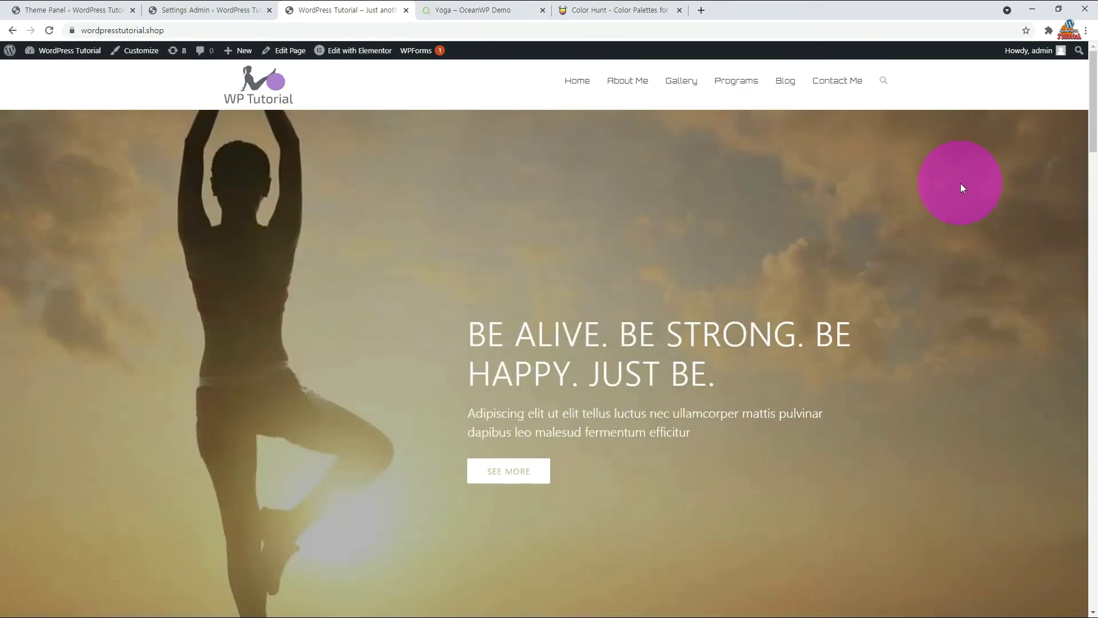
Step: Return to the sticky menu settings and open myStickymenu's Welcome Bar settings
left_click(177, 11)
scroll(815, 402, "down", 2)
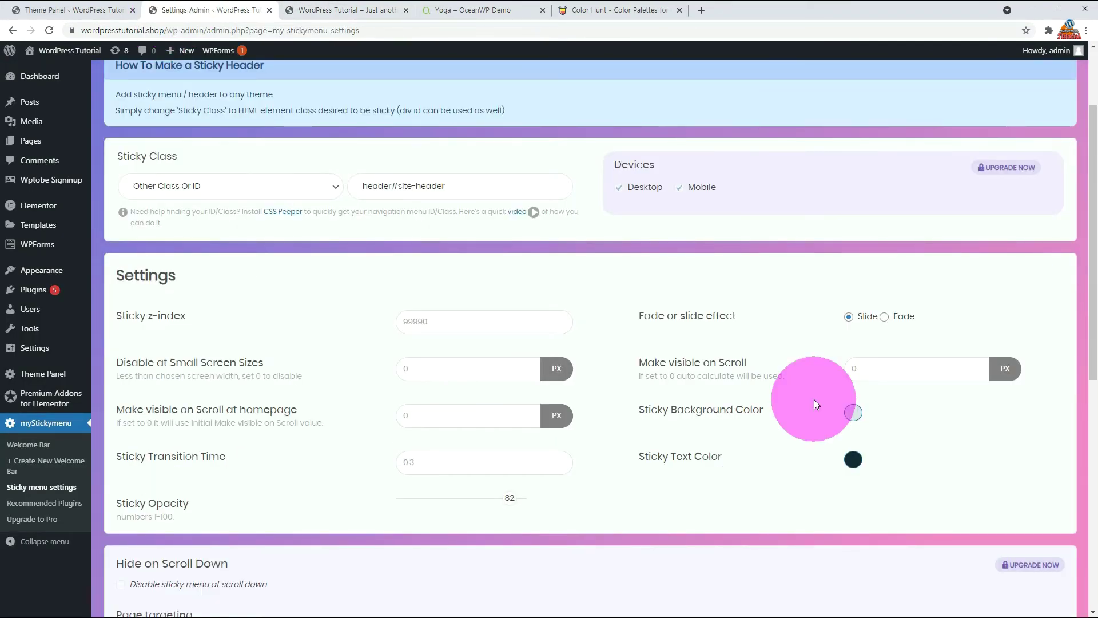
scroll(814, 399, "down", 2)
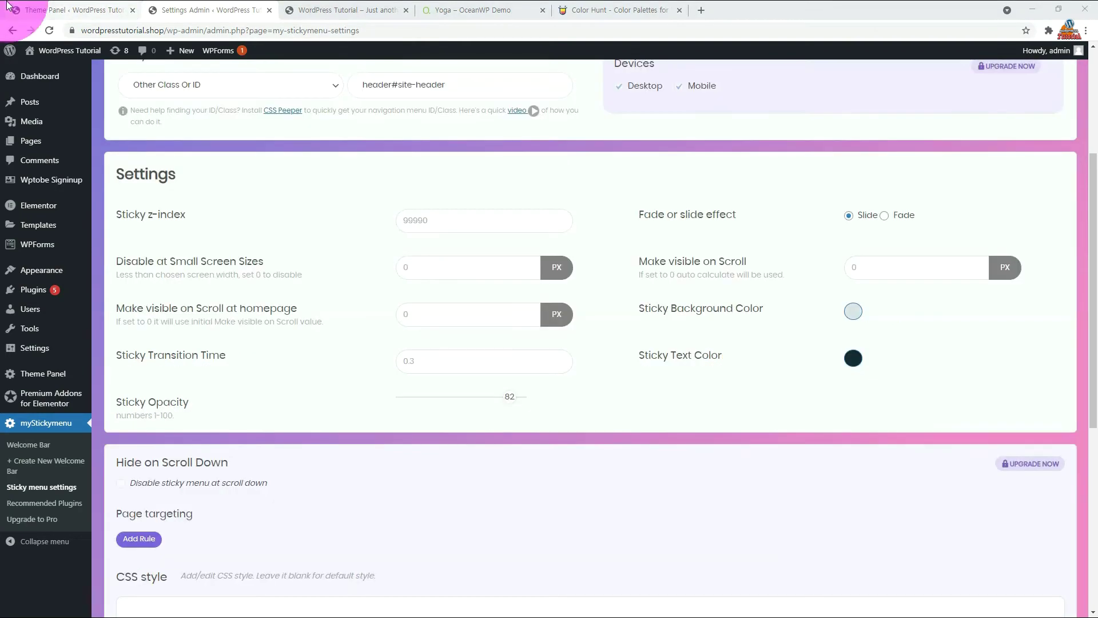
left_click(28, 446)
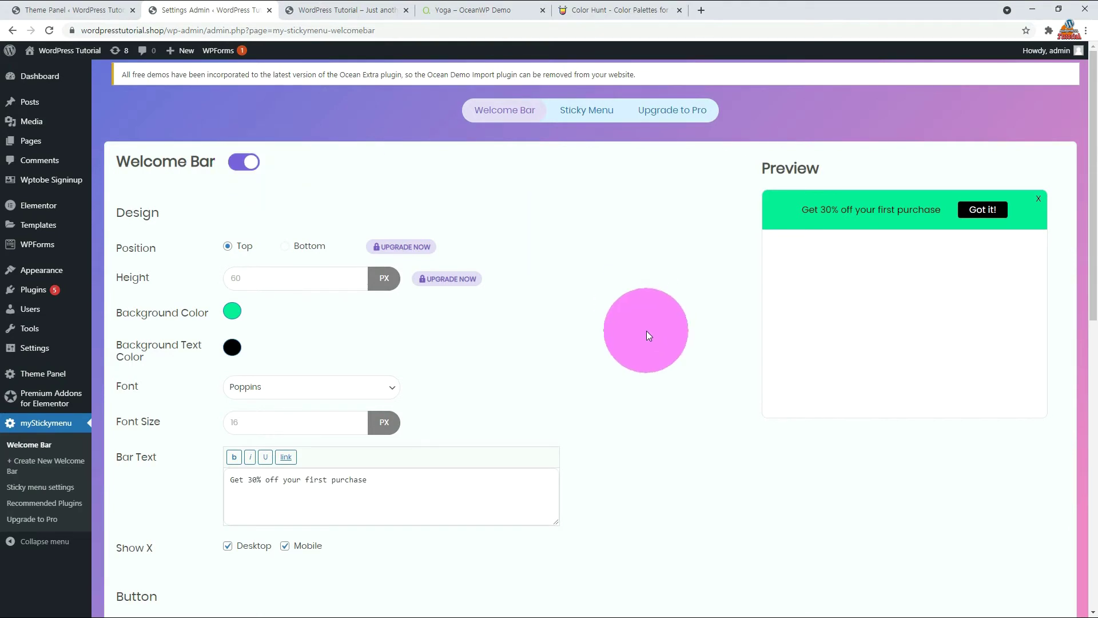
Step: Change the Welcome Bar text to "Get 30% off WordPress Tutorial" and save the bar settings
left_click(485, 490)
key("BackSpace")
key("BackSpace")
key("BackSpace")
key("BackSpace")
key("BackSpace")
key("BackSpace")
key("BackSpace")
key("BackSpace")
key("BackSpace")
key("BackSpace")
key("BackSpace")
key("BackSpace")
key("BackSpace")
key("BackSpace")
key("BackSpace")
key("BackSpace")
key("BackSpace")
key("BackSpace")
key("BackSpace")
type("WordPress Tutorial")
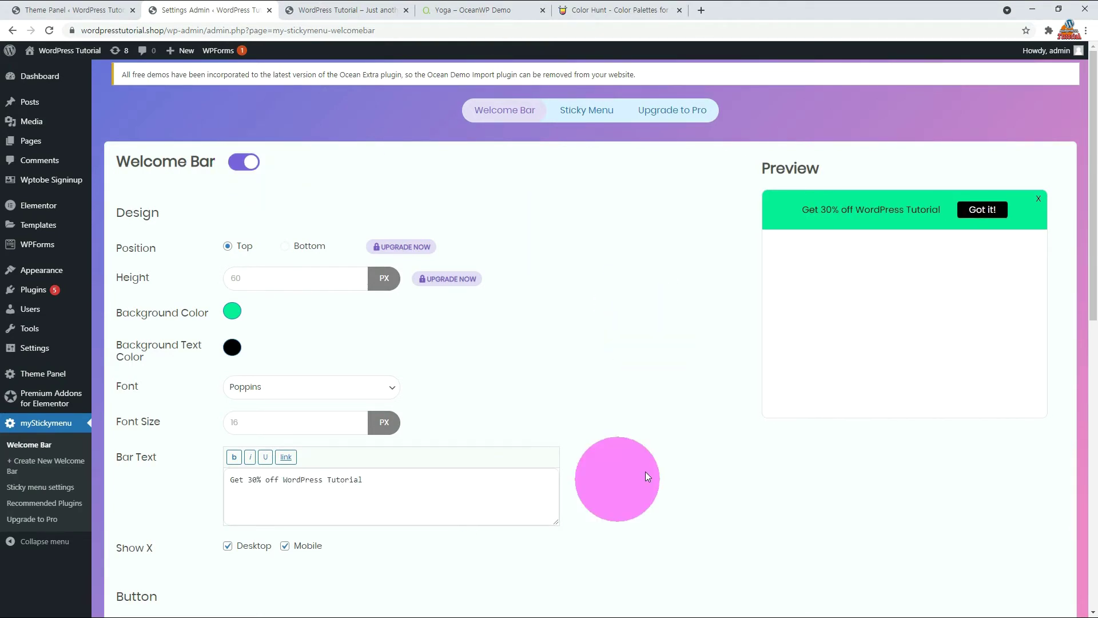
scroll(657, 463, "down", 4)
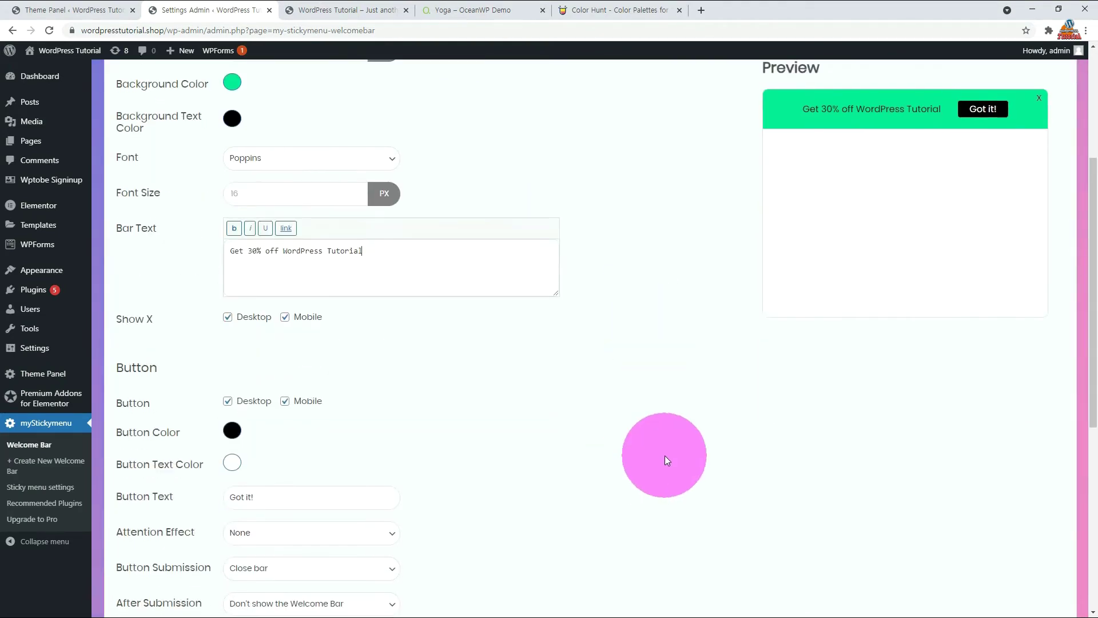
scroll(665, 456, "down", 5)
left_click(1012, 599)
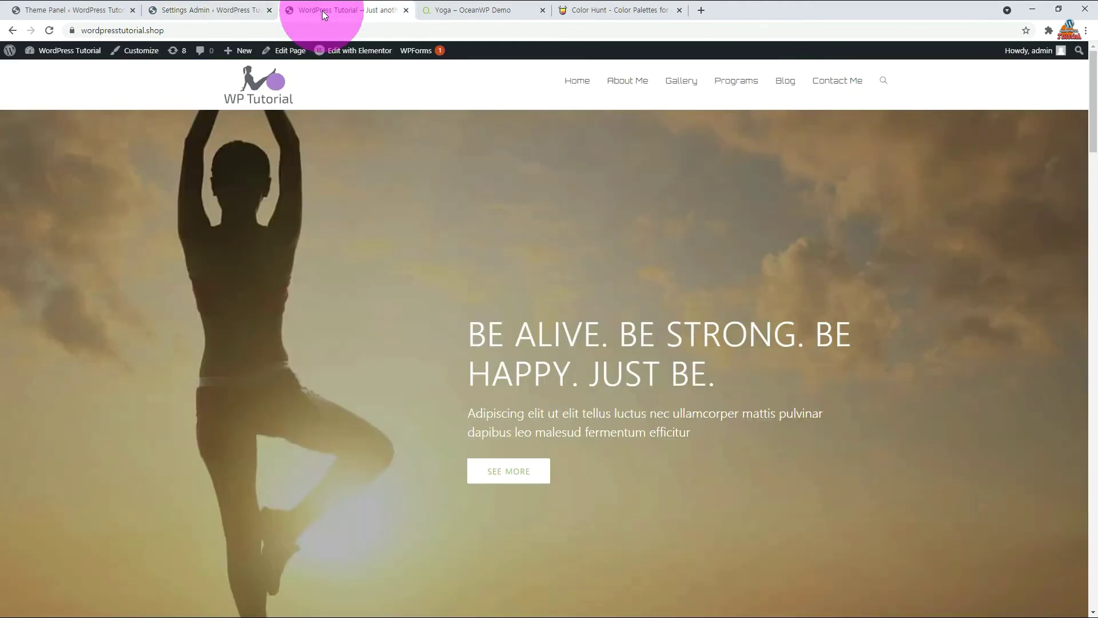
Step: Reload the live home page while logged in and in the other browser to check the Welcome Bar
key("F5")
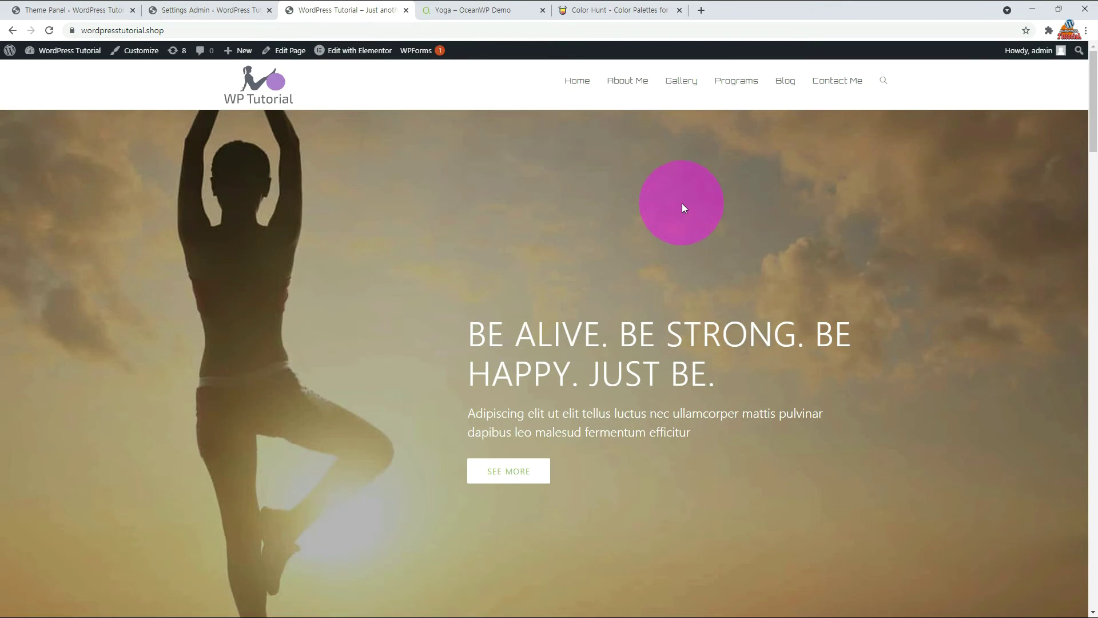
scroll(682, 203, "down", 2)
scroll(681, 197, "up", 2)
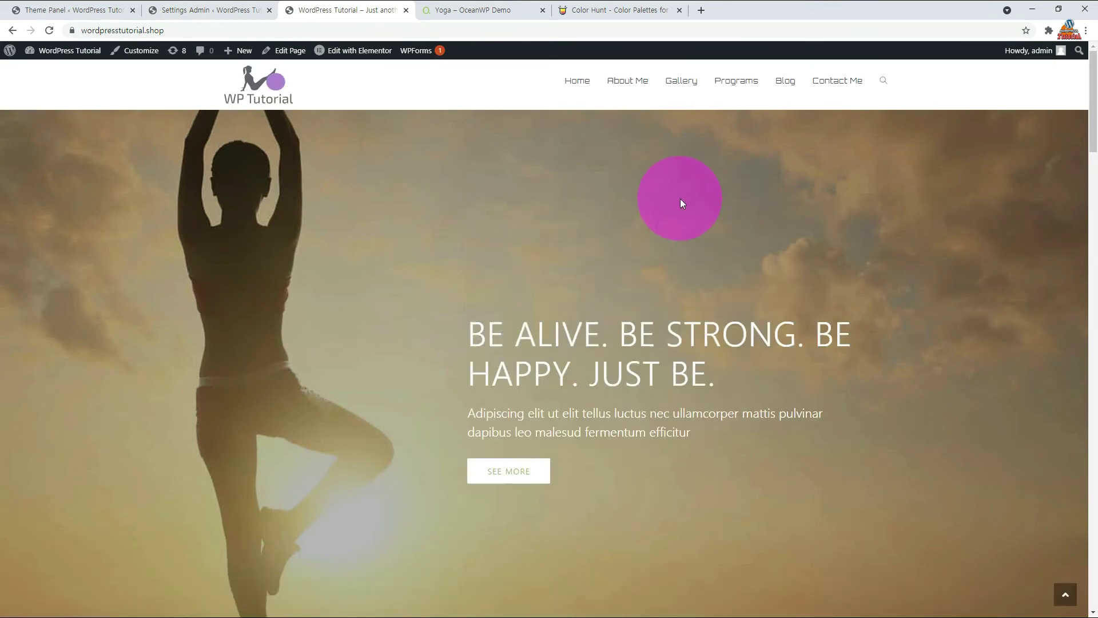
left_click(206, 11)
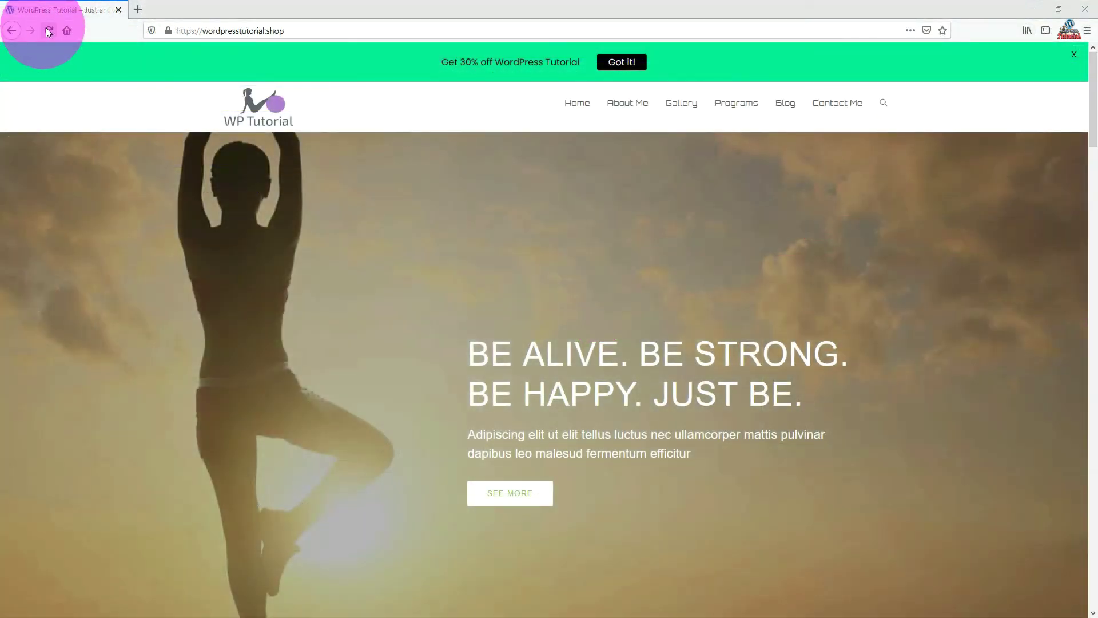
left_click(49, 30)
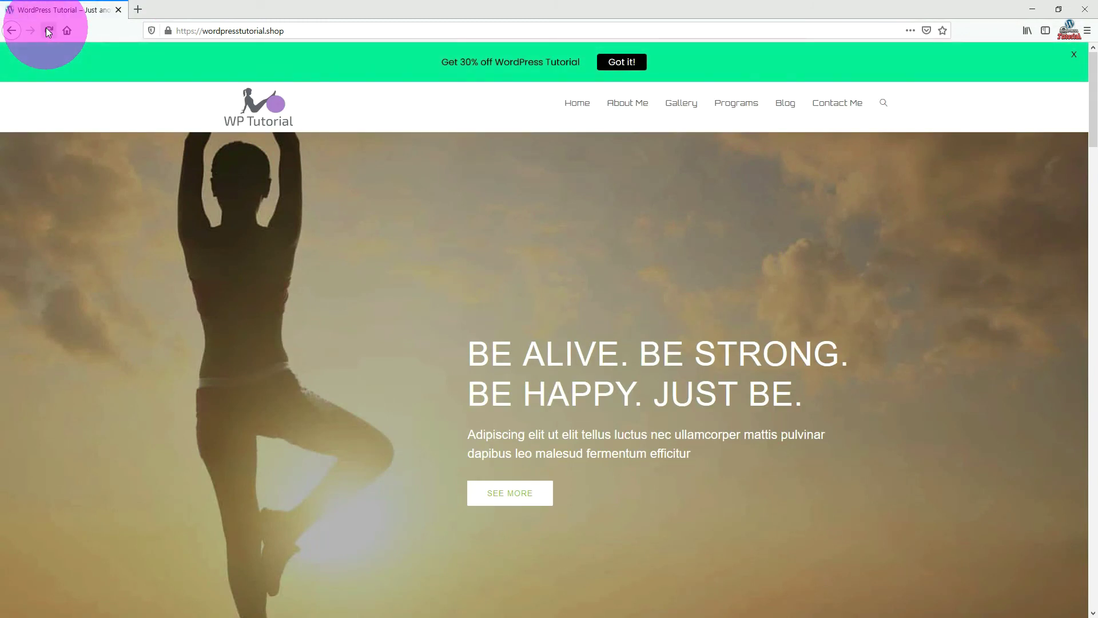
left_click(48, 31)
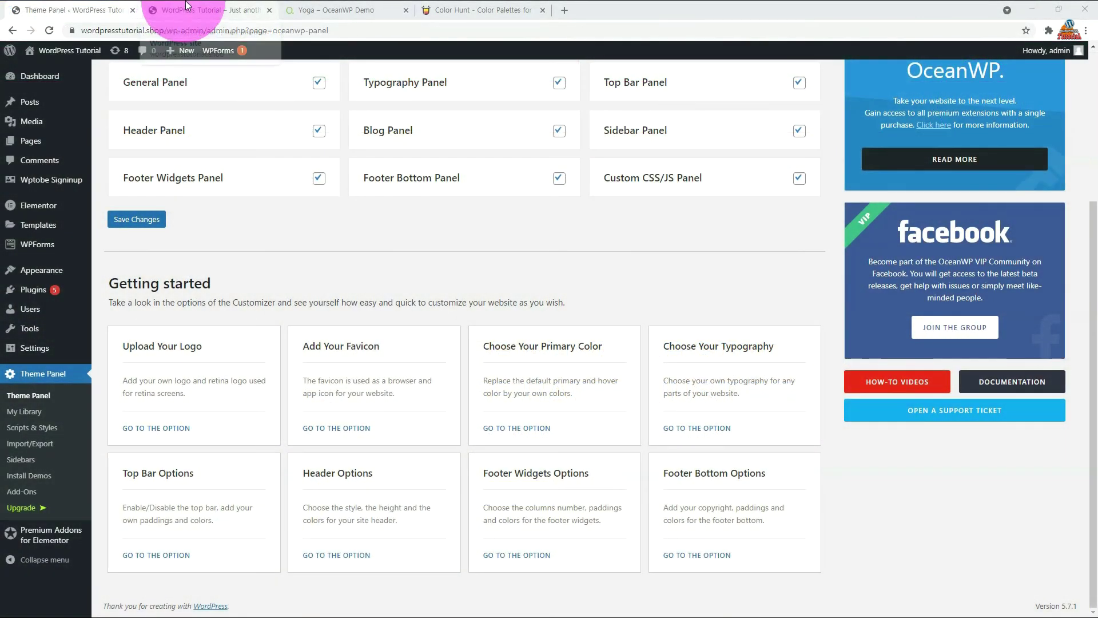
Step: Open the Home page from the Pages list for editing in Elementor
left_click(33, 150)
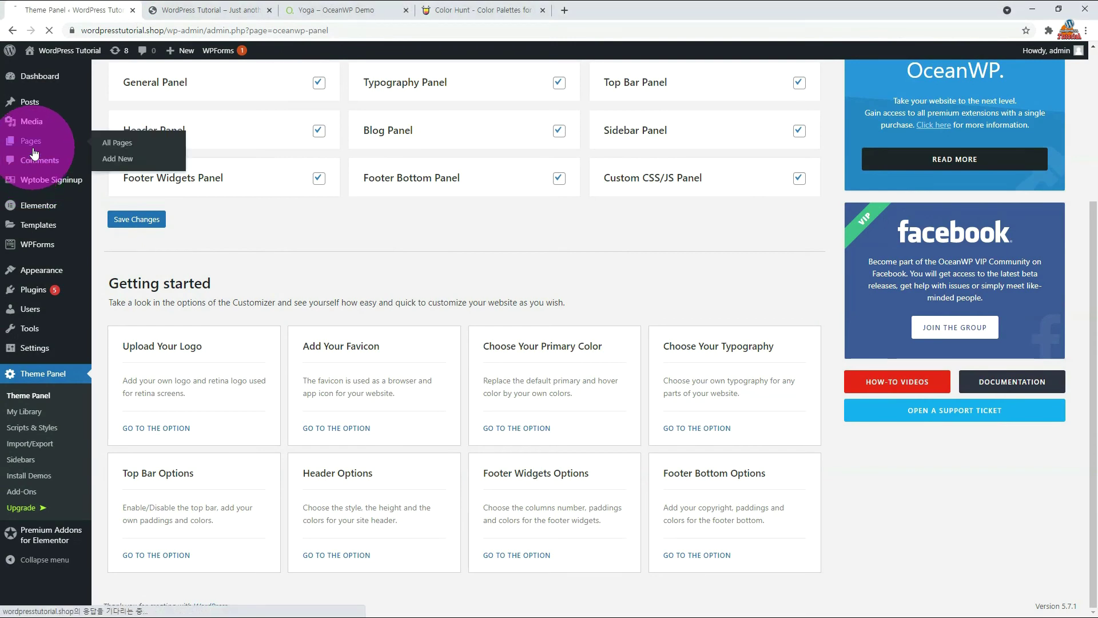
left_click(294, 313)
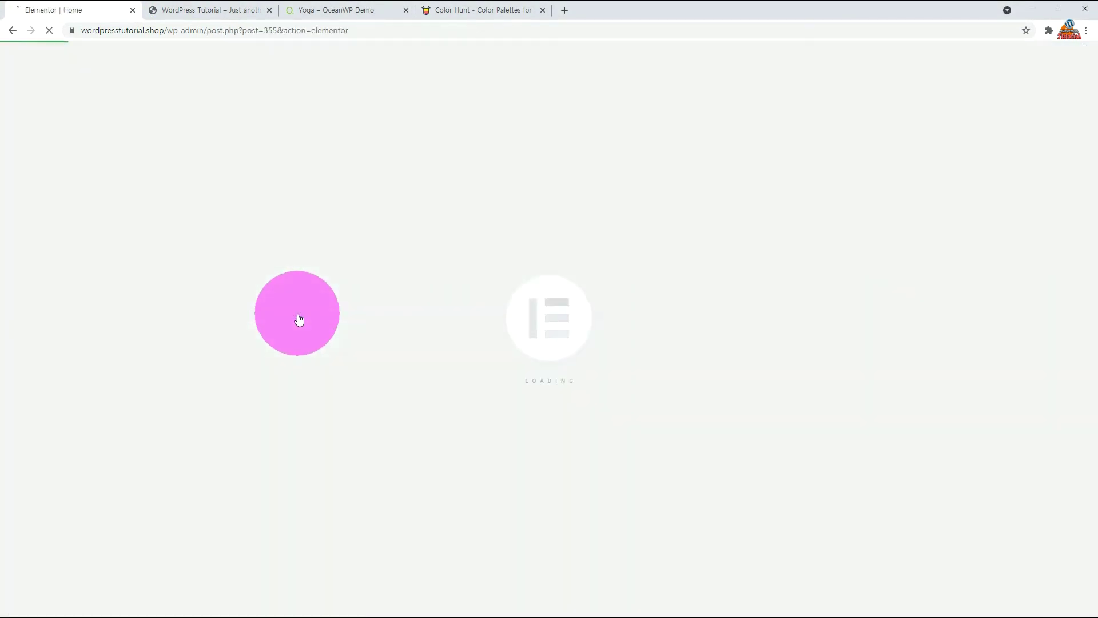
left_click(502, 372)
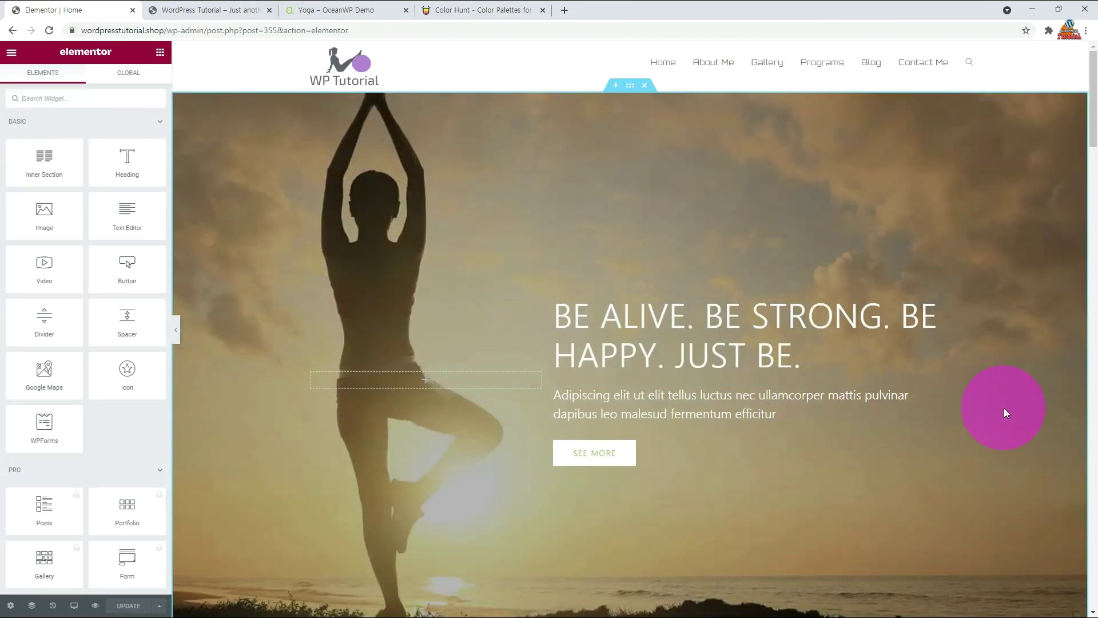
Step: Restore the missing Email Address and Address icons under "Connect with me" by opening each icon box, update the page, and view it live
scroll(1003, 407, "down", 20)
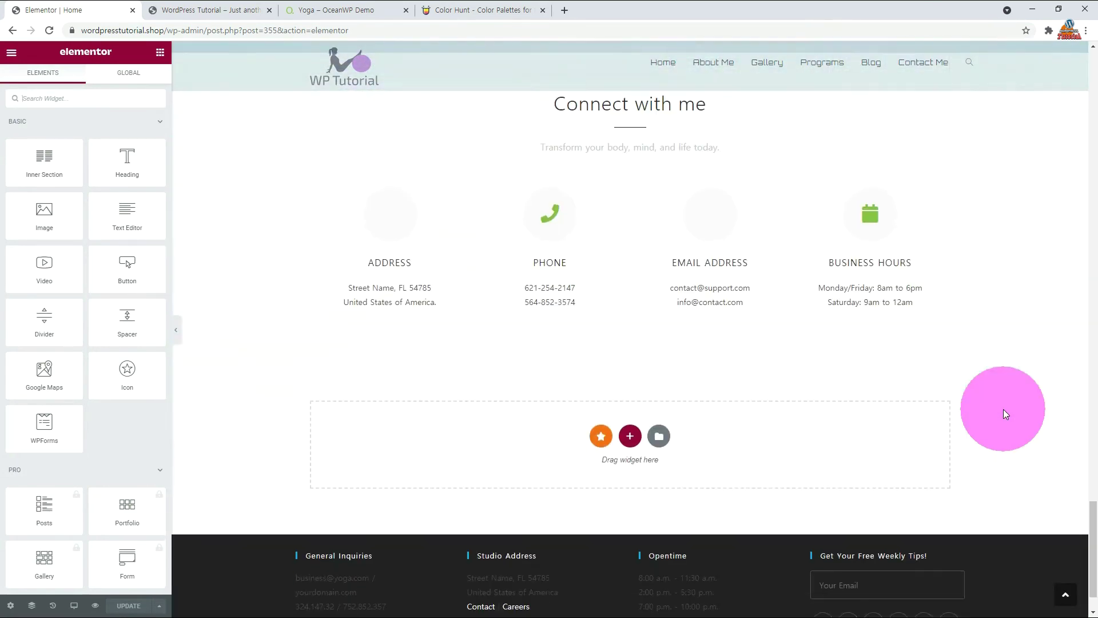
left_click(777, 201)
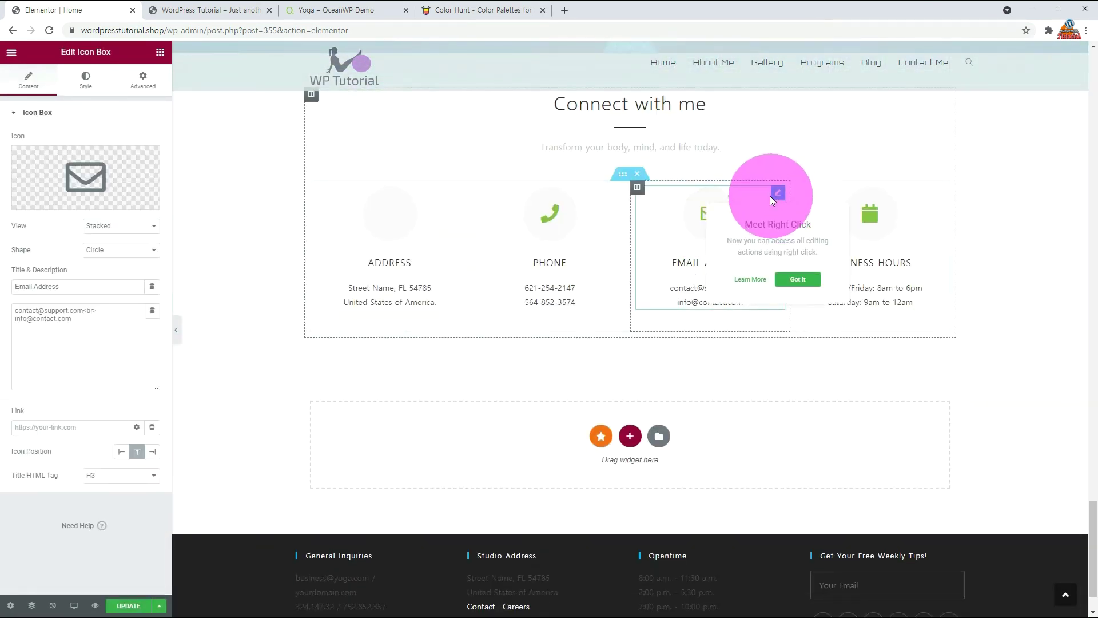
left_click(456, 195)
left_click(130, 607)
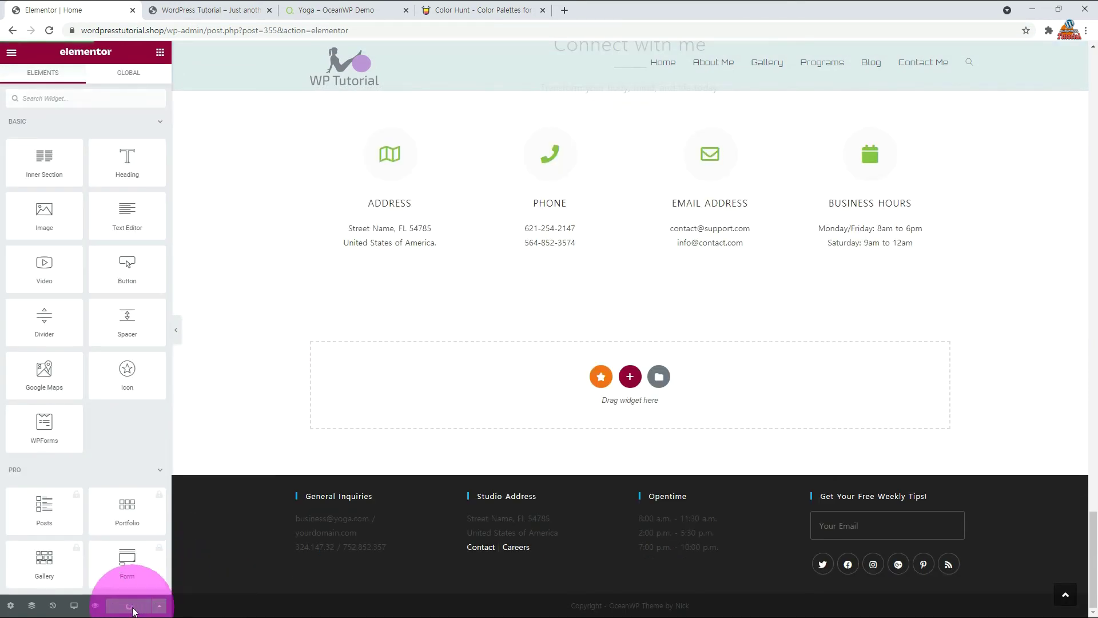
key("ctrl+Tab")
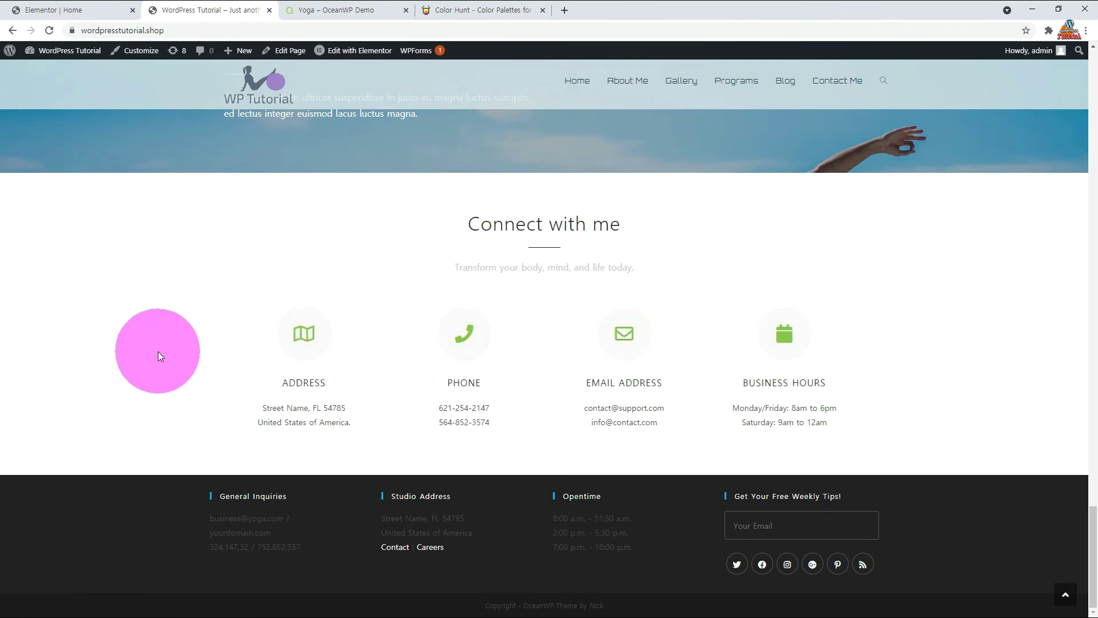
Step: Open the Footer Widgets options in the Customizer from the Theme Panel, with the page footer in the preview
left_click(64, 7)
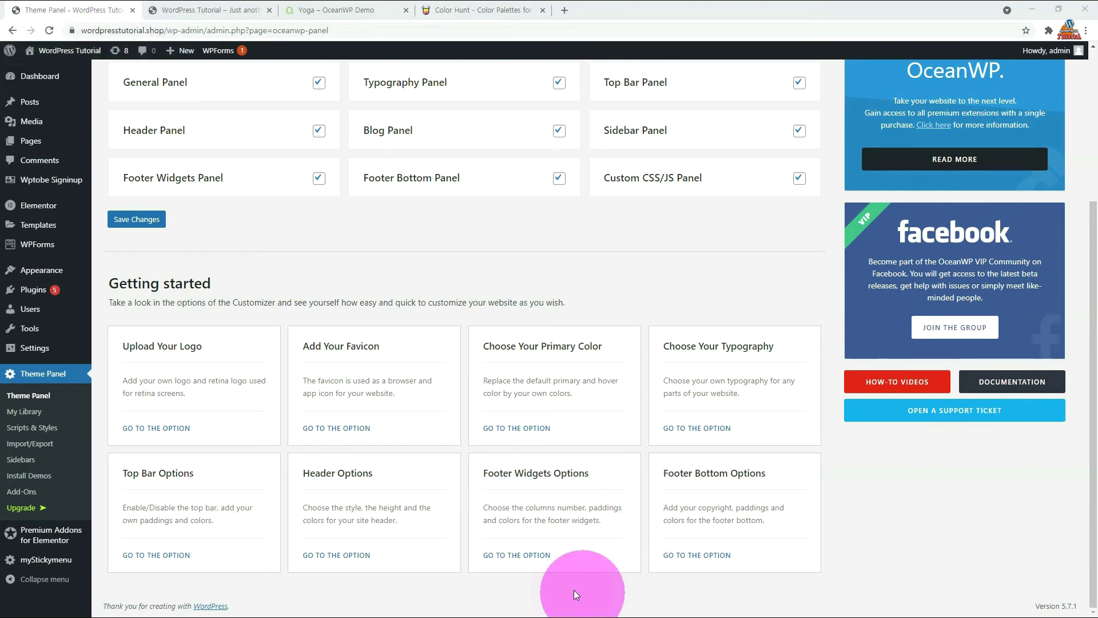
left_click(541, 558)
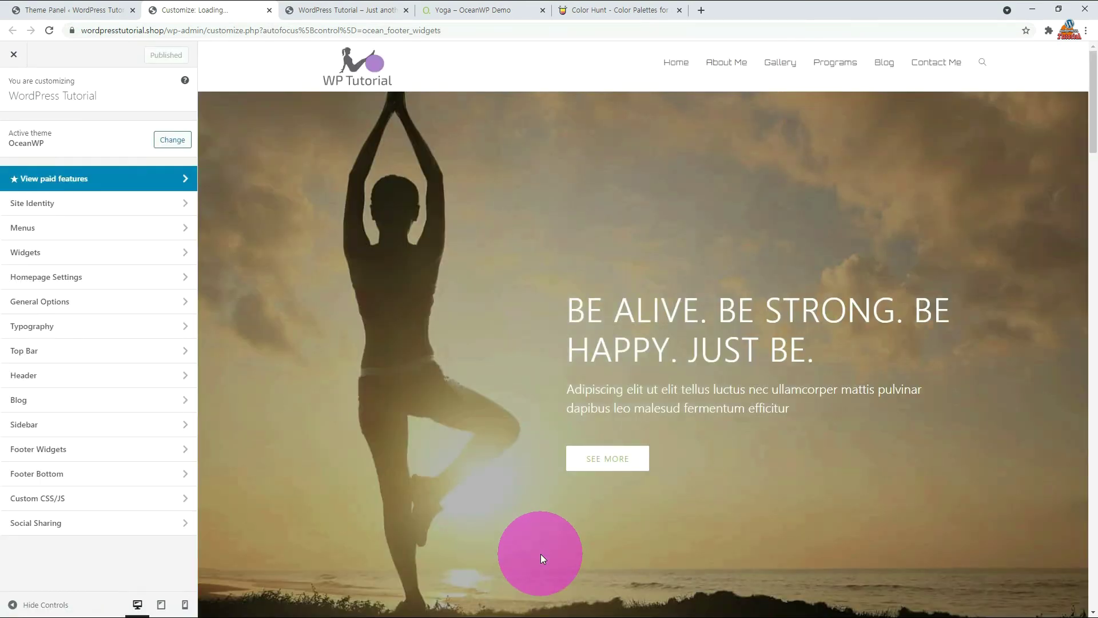
scroll(329, 457, "down", 20)
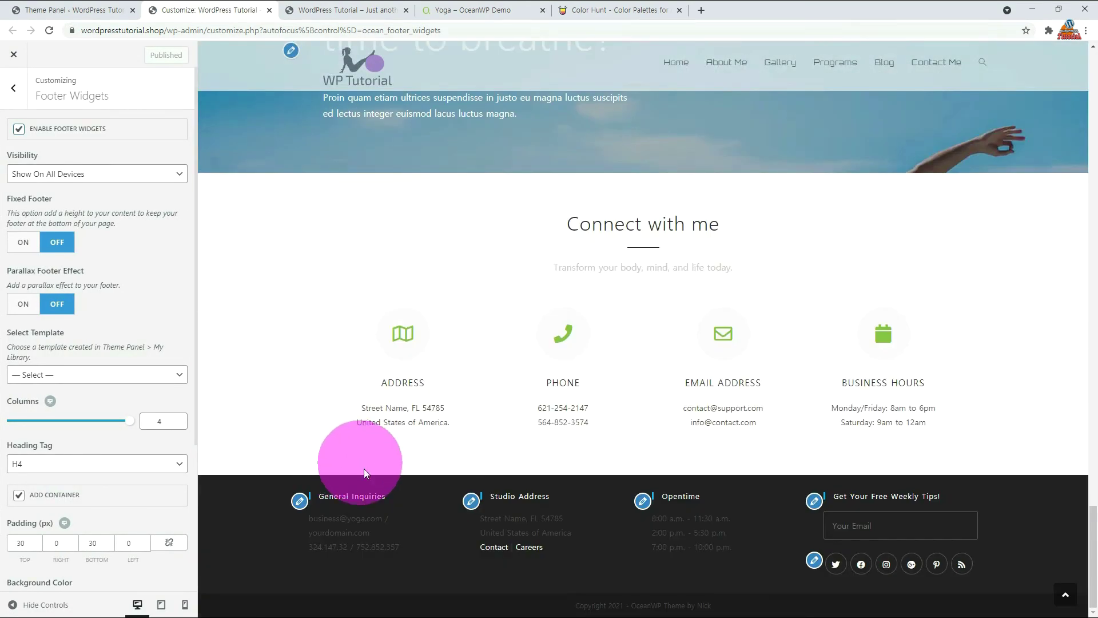
Step: Look at the General Inquiries and Studio Address footer widgets, and return to the main Customizer list
left_click(299, 505)
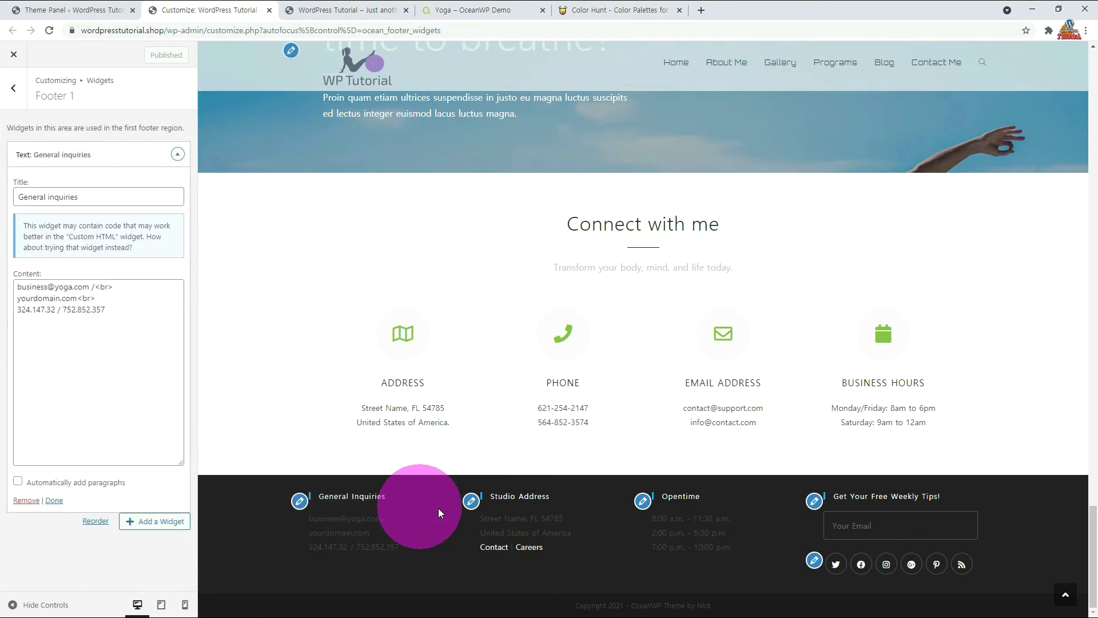
left_click(471, 503)
left_click(14, 89)
left_click(13, 92)
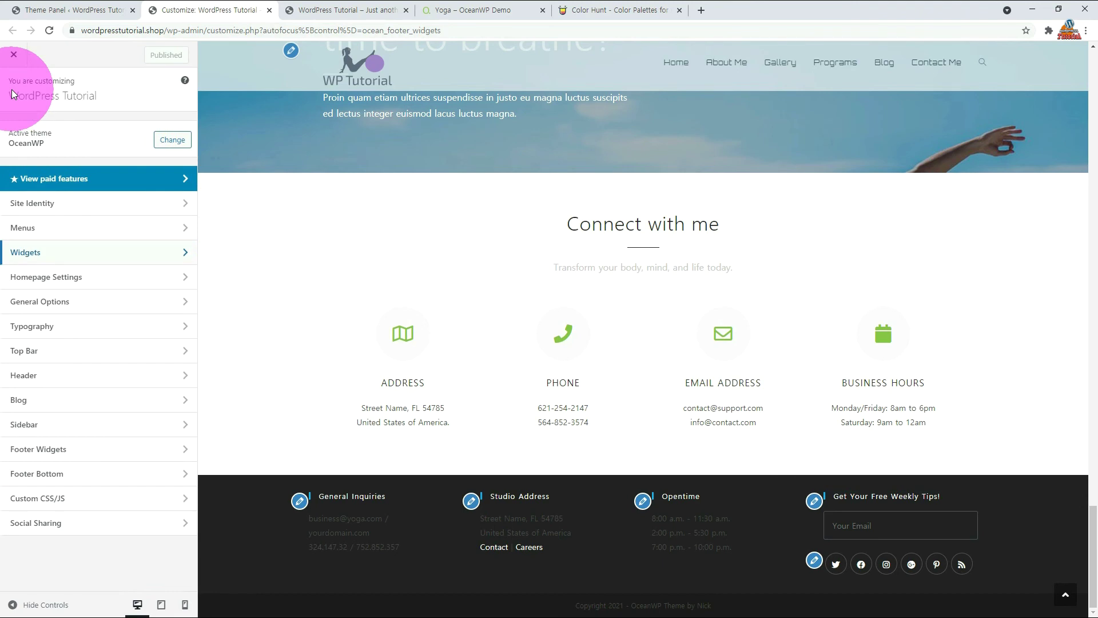
Step: Replace the author name in the Footer Bottom copyright text with "WP Tutorial" and publish the change
left_click(134, 476)
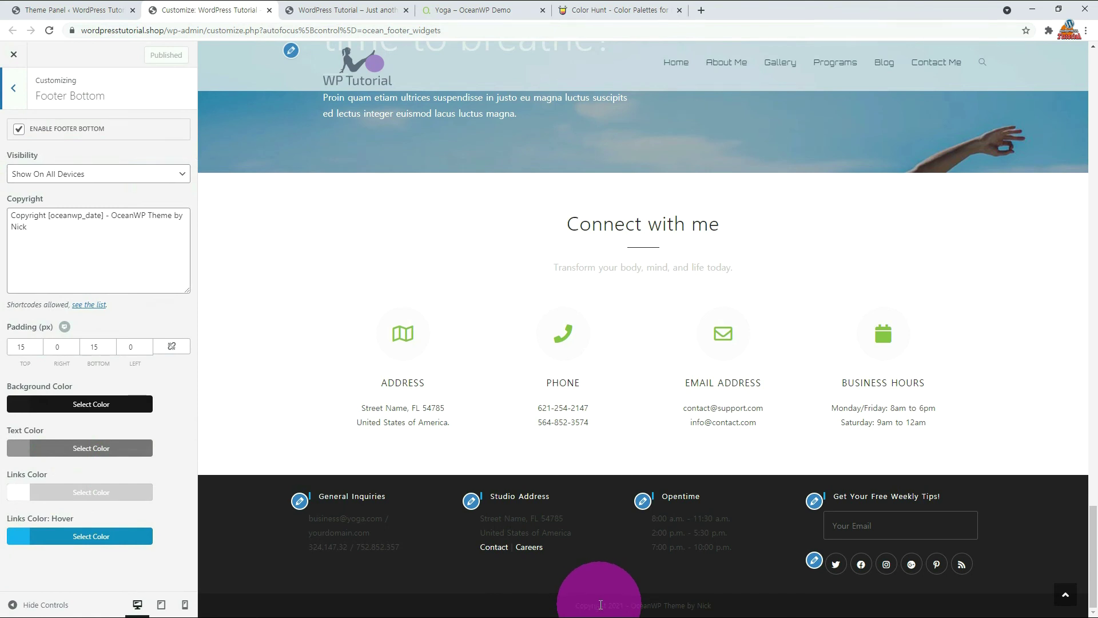
double_click(61, 252)
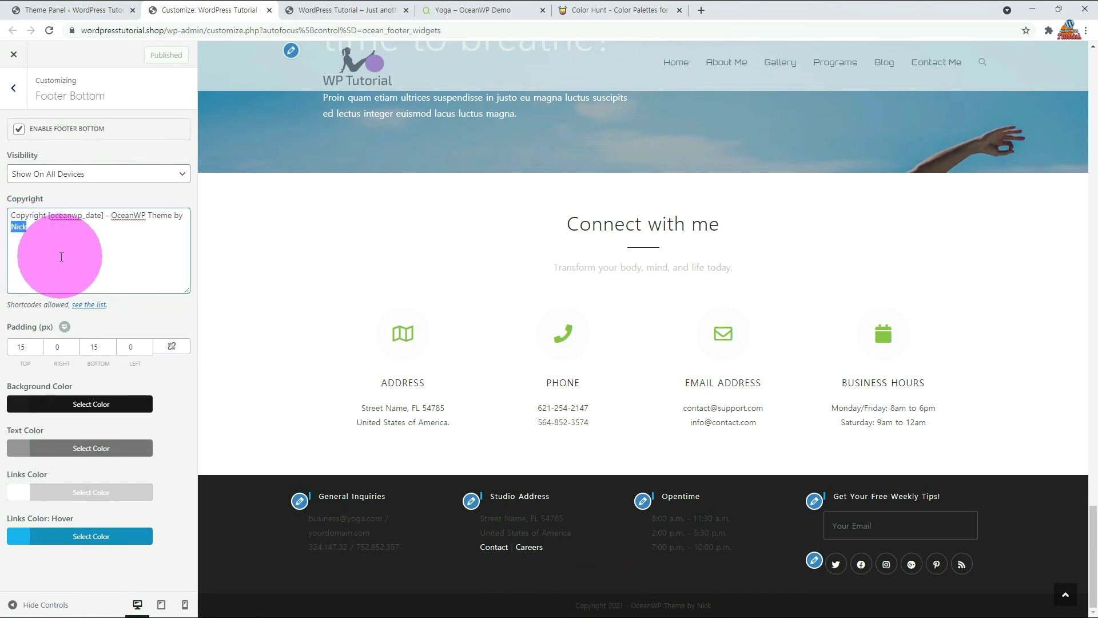
type("WP Tutorial")
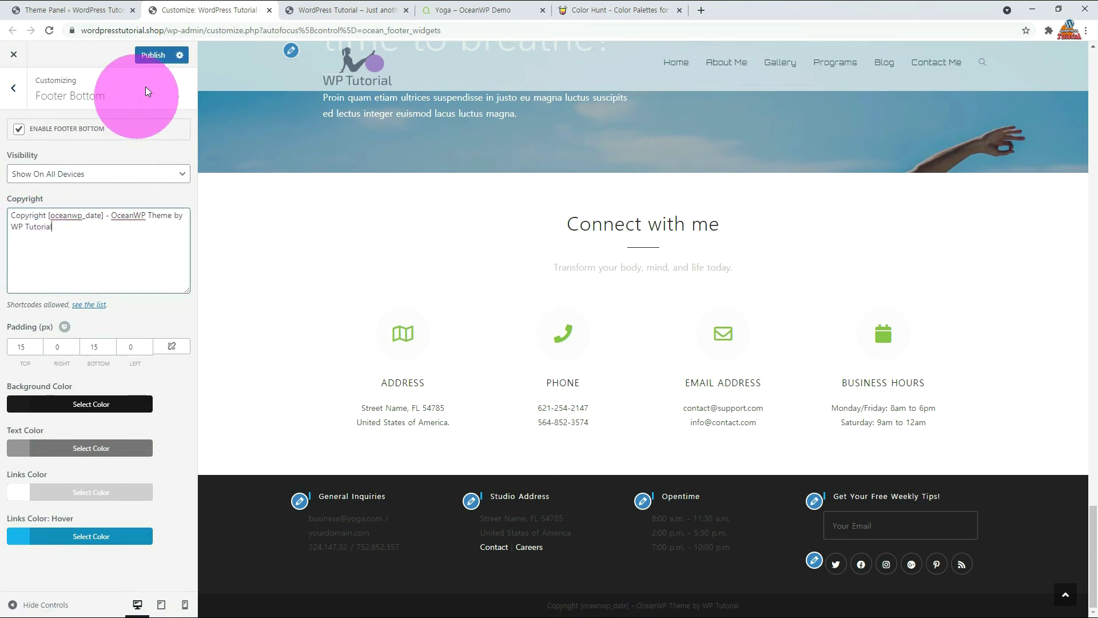
left_click(154, 55)
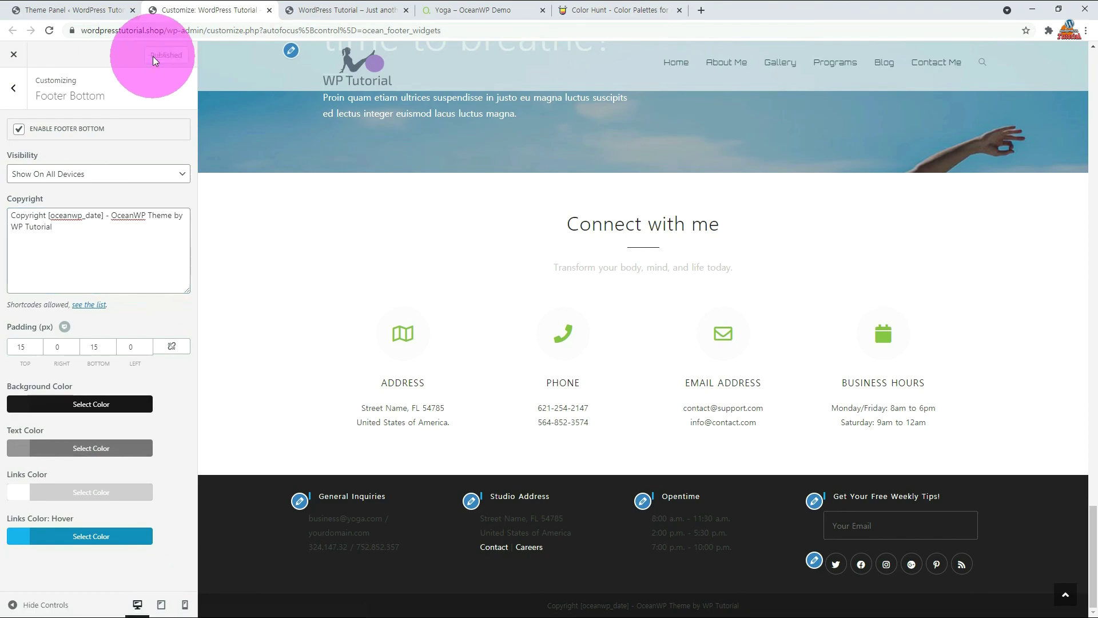
Step: Review the finished live home page from the Welcome Bar and sticky header down to the footer copyright
key("ctrl+Tab")
scroll(1035, 234, "down", 20)
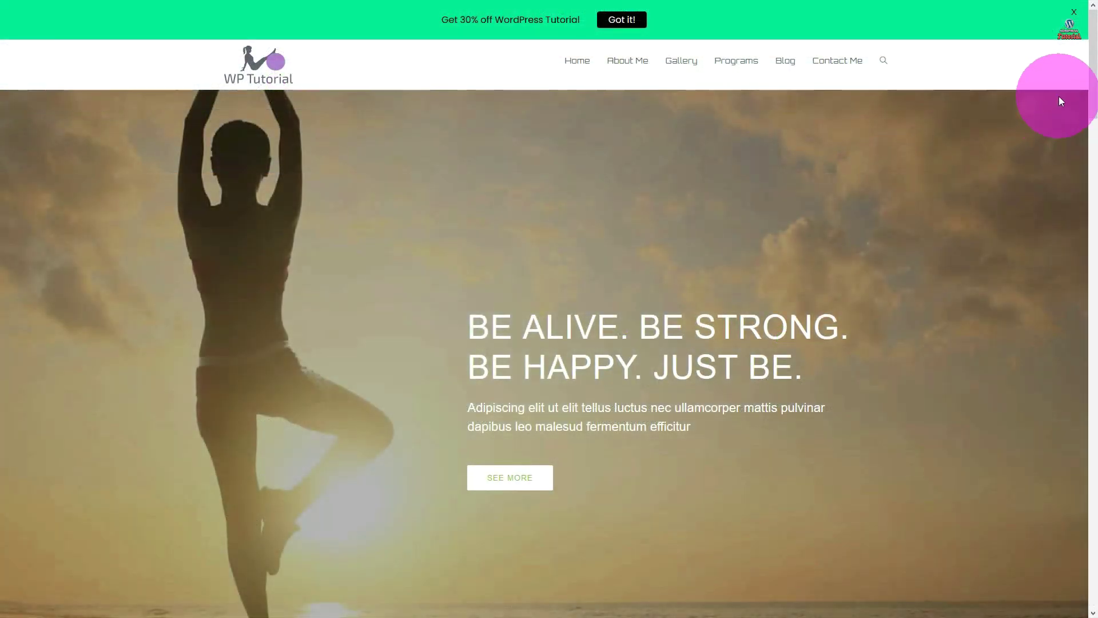
scroll(1073, 74, "down", 5)
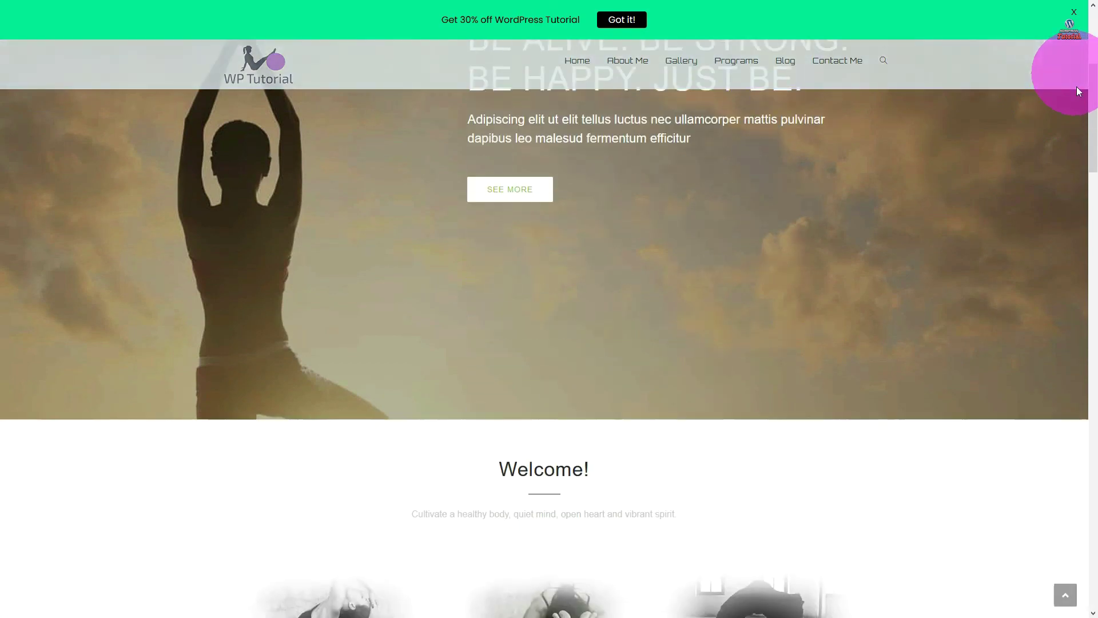
scroll(1073, 73, "down", 20)
scroll(1075, 102, "down", 15)
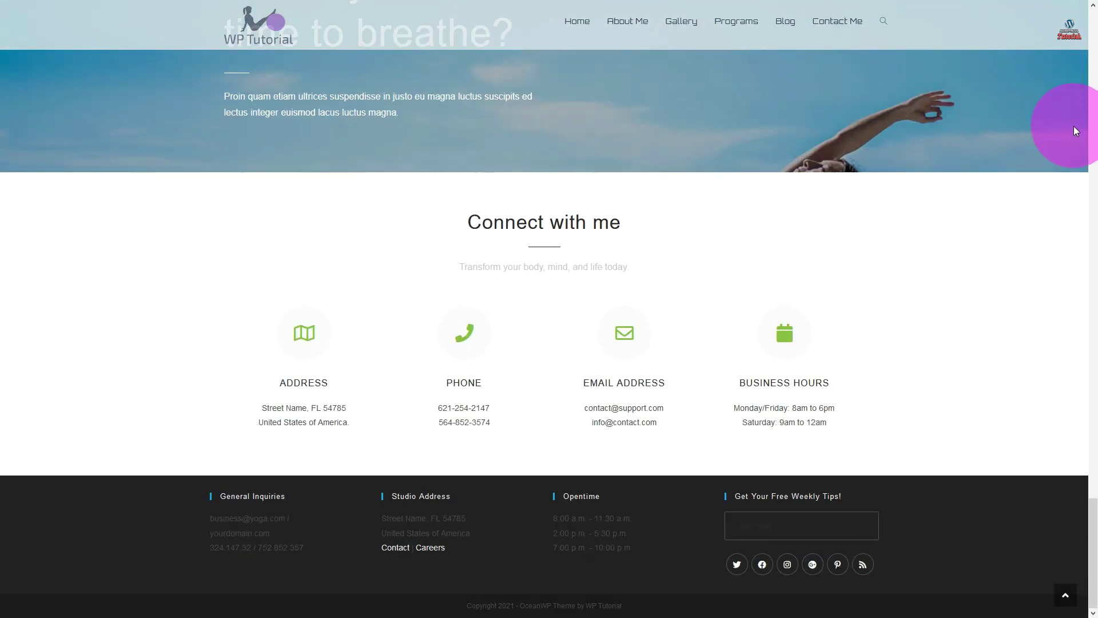
scroll(1074, 127, "up", 20)
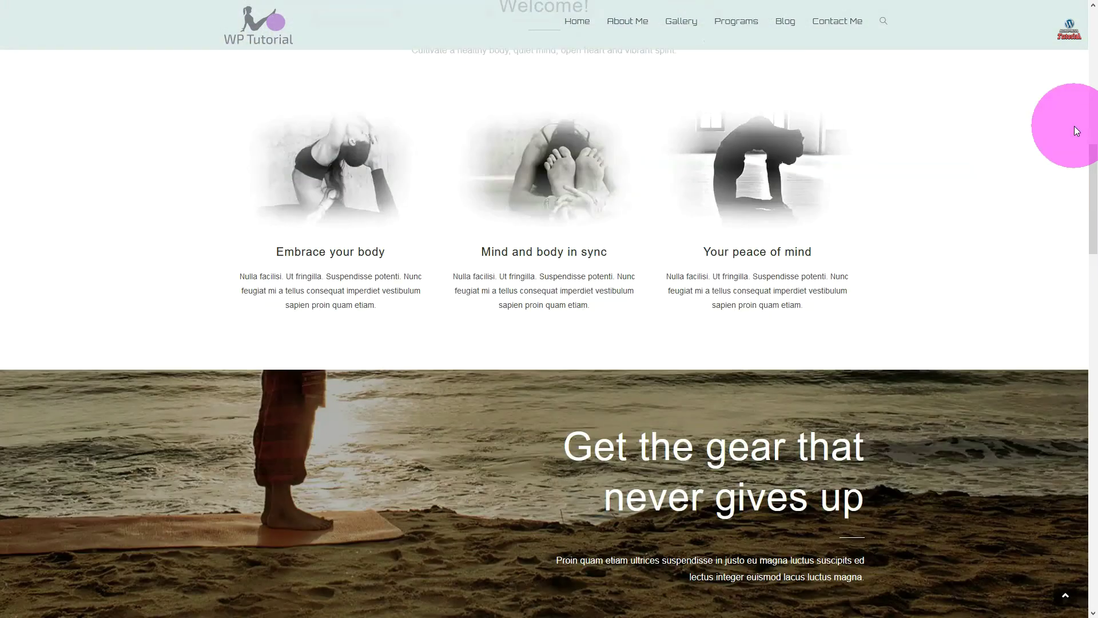
scroll(1074, 126, "up", 5)
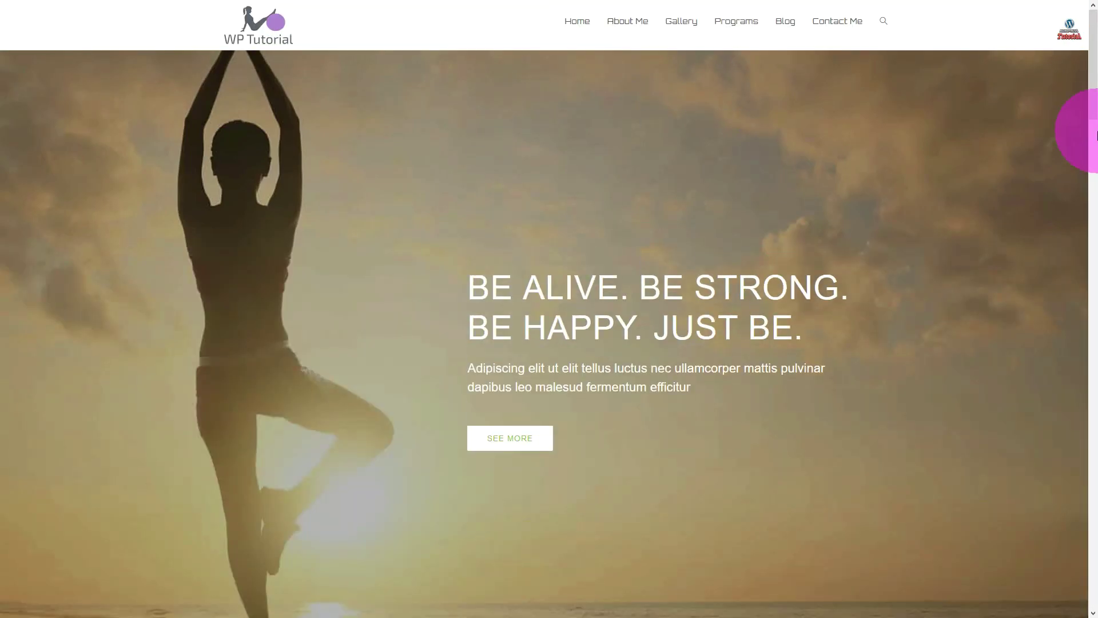